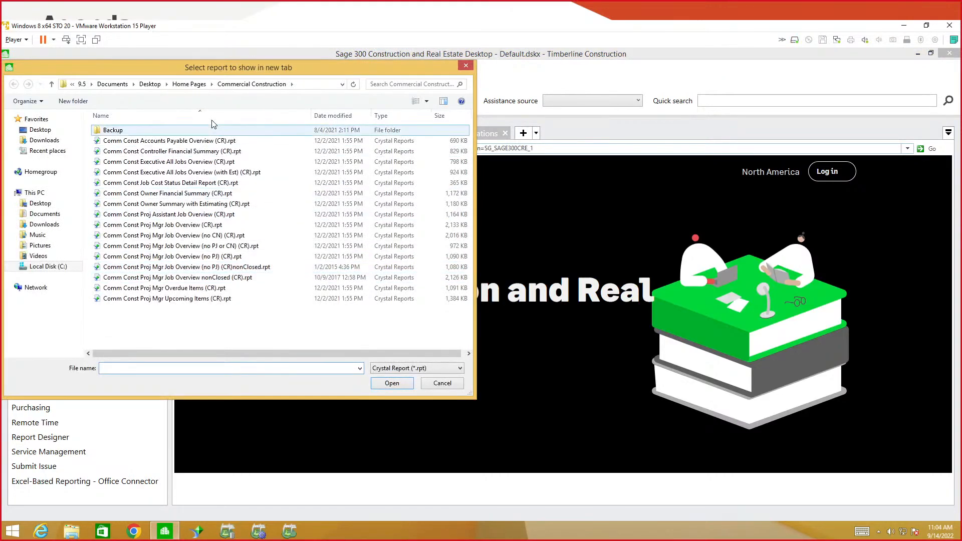
Reposition the report selection dialog and shorten its folder path to reach the TIMBERLINE OFFICE folder under C:\ProgramData\SAGE
drag(165, 72, 358, 79)
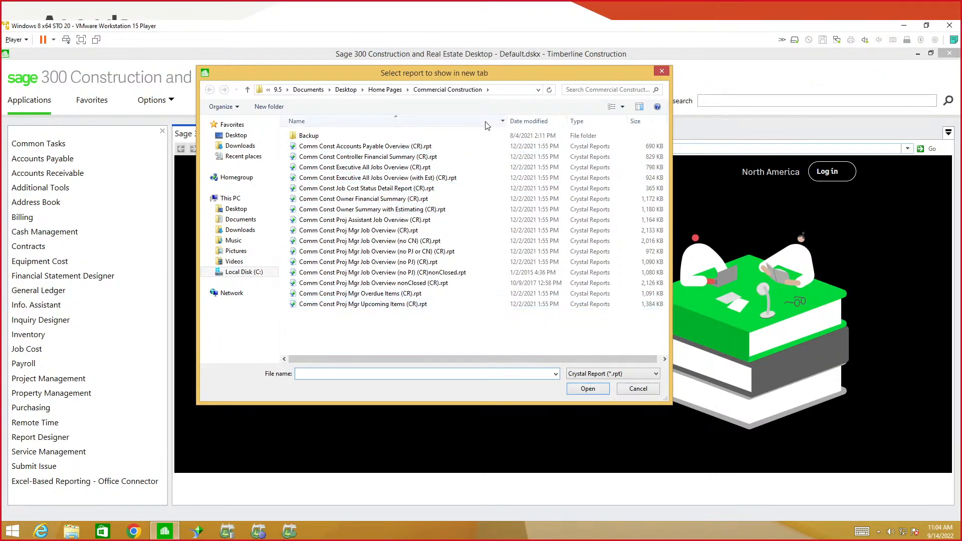
click(539, 90)
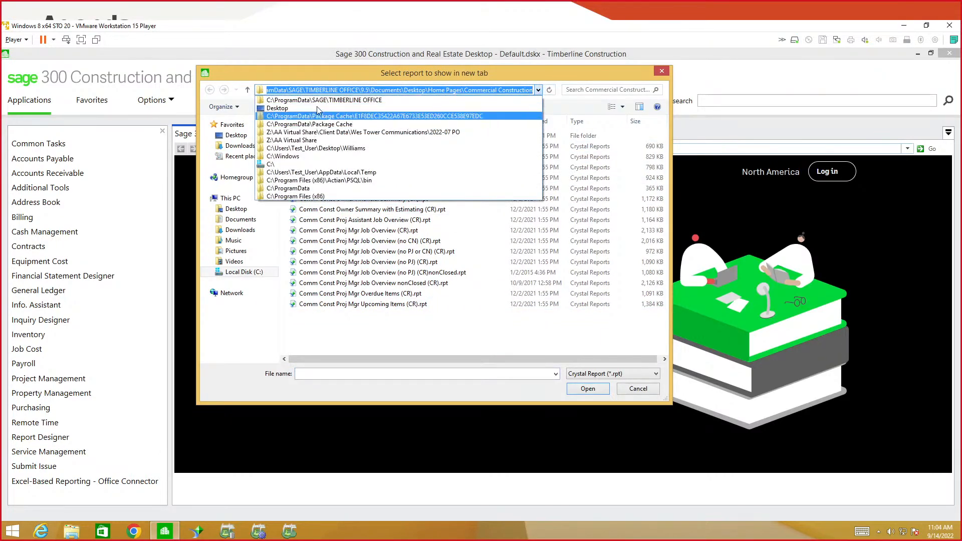
click(286, 90)
click(287, 90)
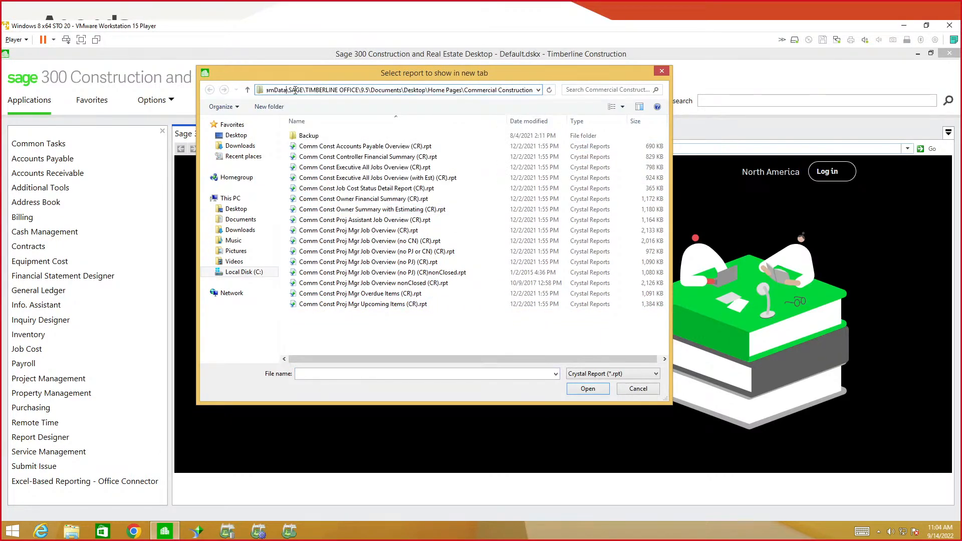
drag(307, 91, 356, 93)
click(345, 92)
drag(363, 91, 552, 96)
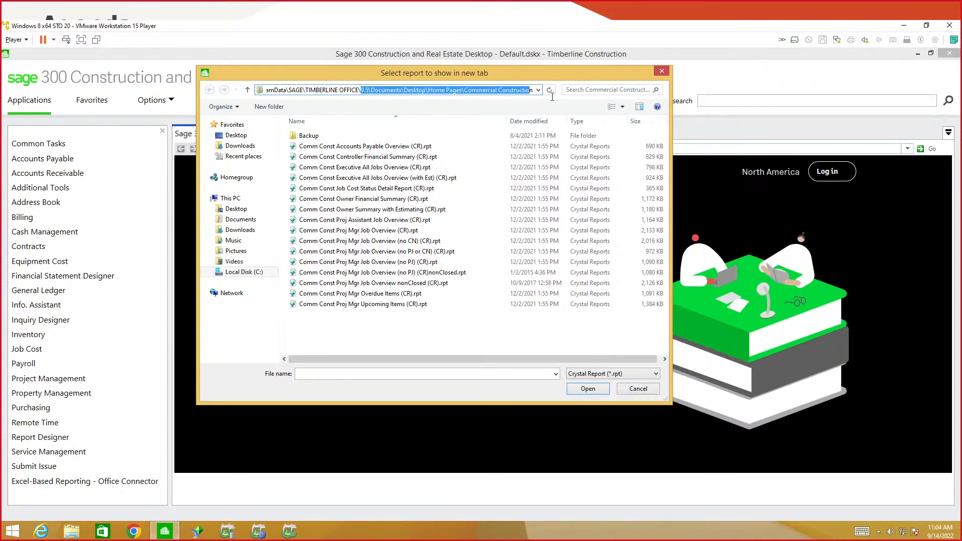
key(BackSpace)
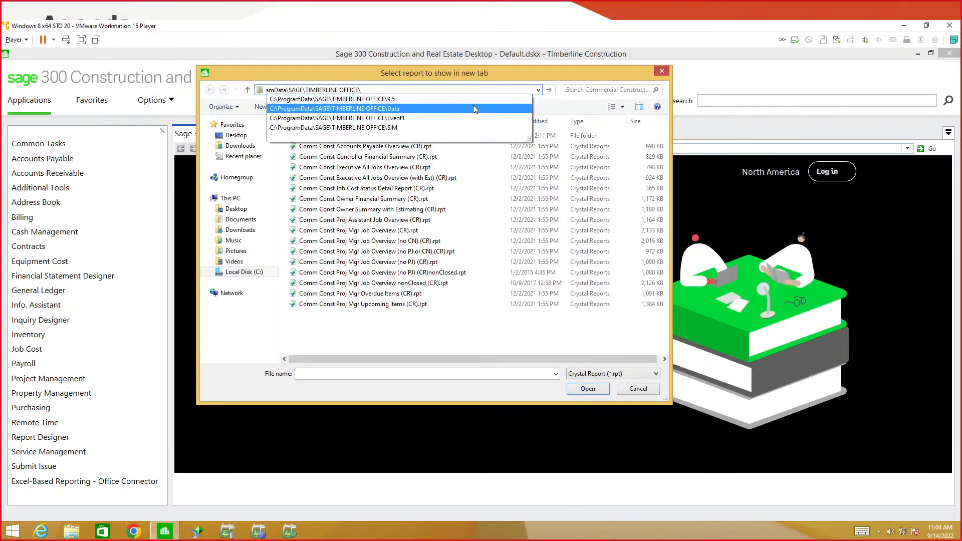
key(Return)
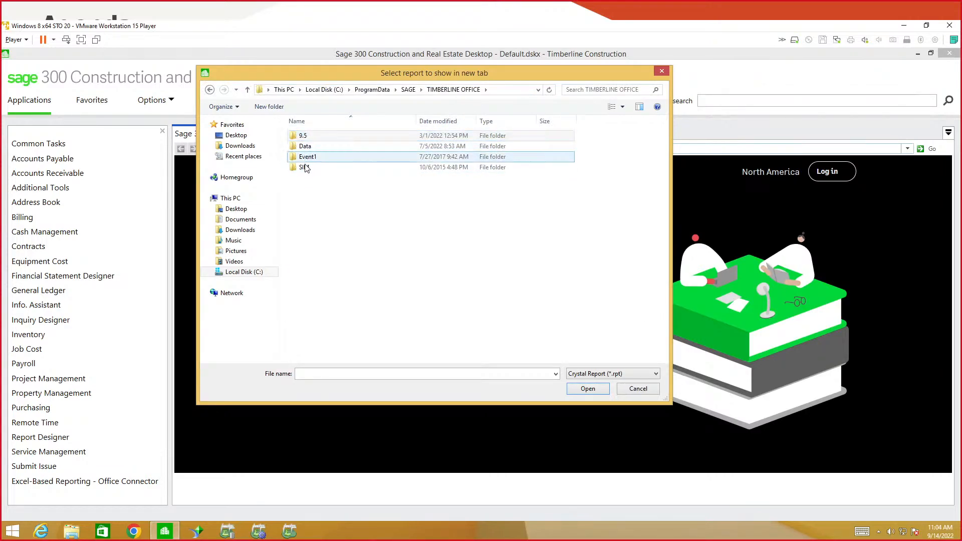
Browse from TIMBERLINE OFFICE through 9.5, Documents, Desktop and Home Pages into the Commercial Construction folder
double_click(307, 137)
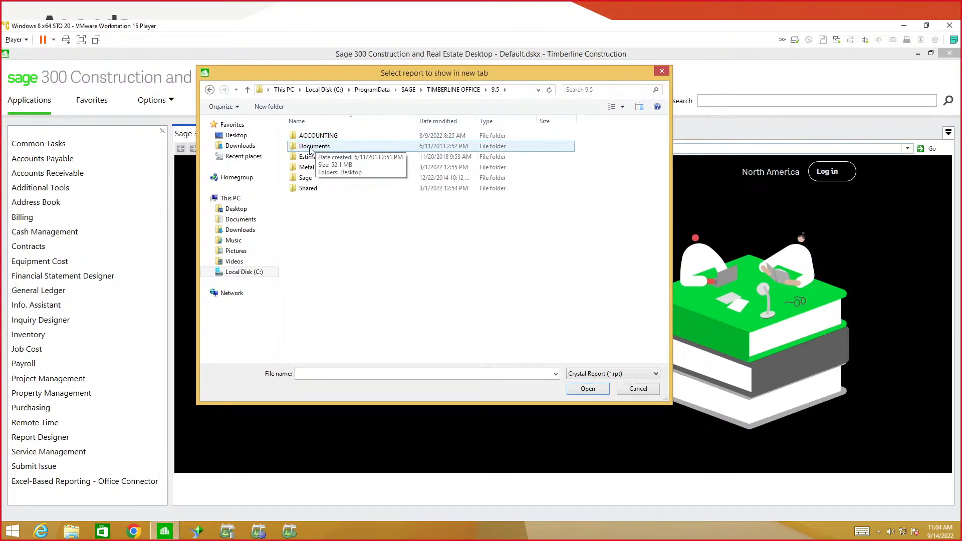
double_click(310, 147)
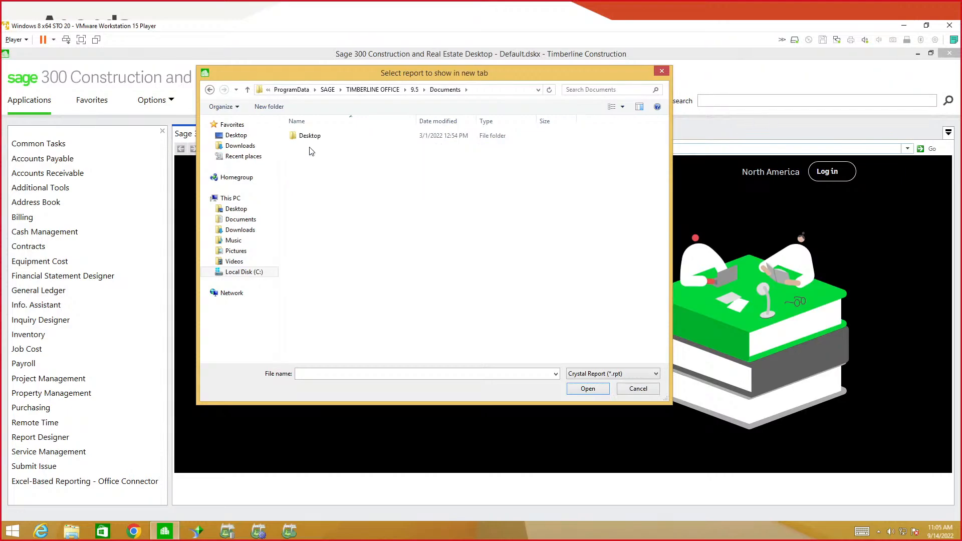
double_click(308, 138)
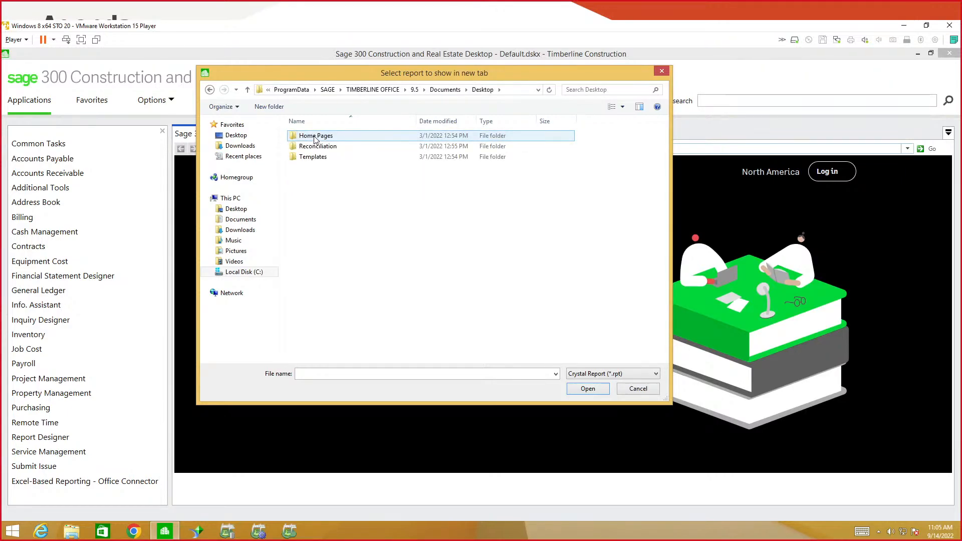
double_click(317, 136)
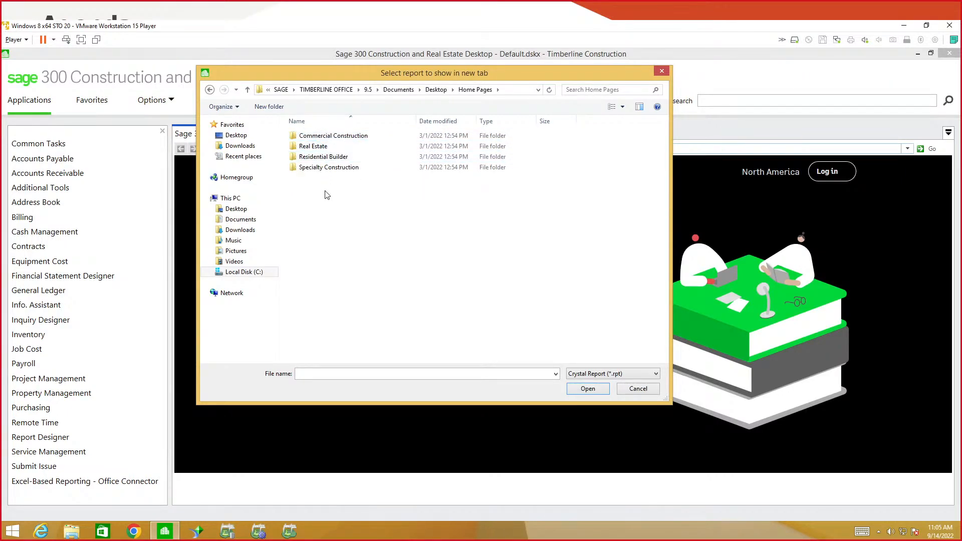
double_click(337, 140)
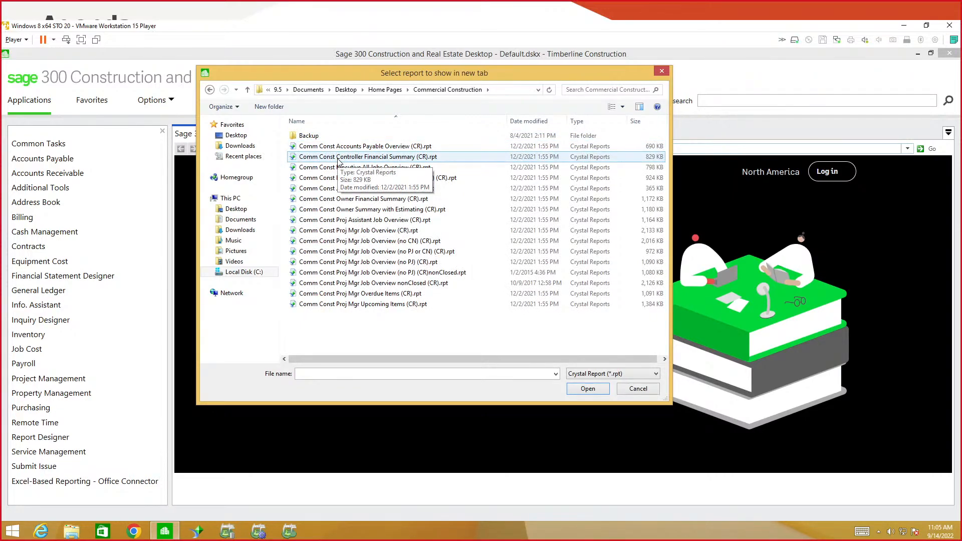
Open the Comm Const Controller Financial Summary (CR).rpt report in a new tab
click(339, 158)
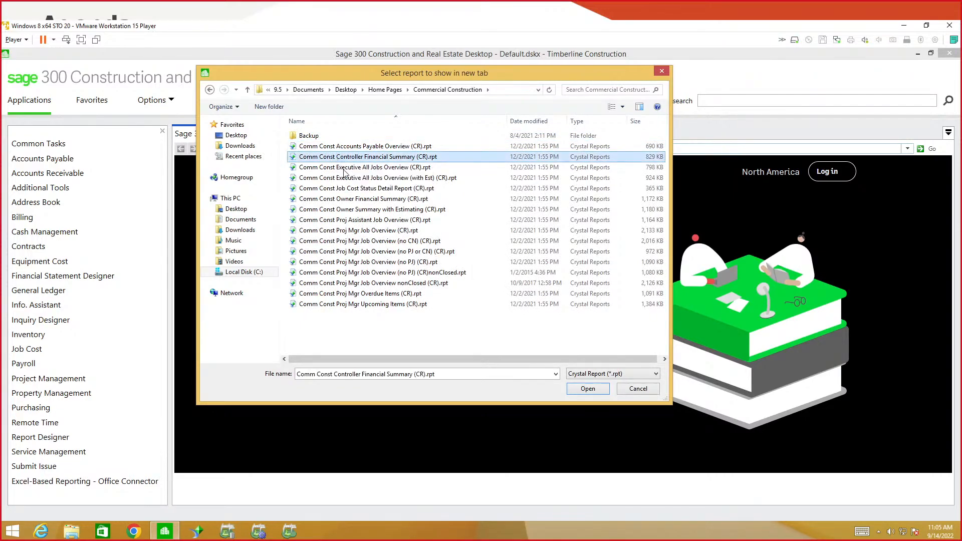
click(400, 161)
click(587, 392)
click(591, 390)
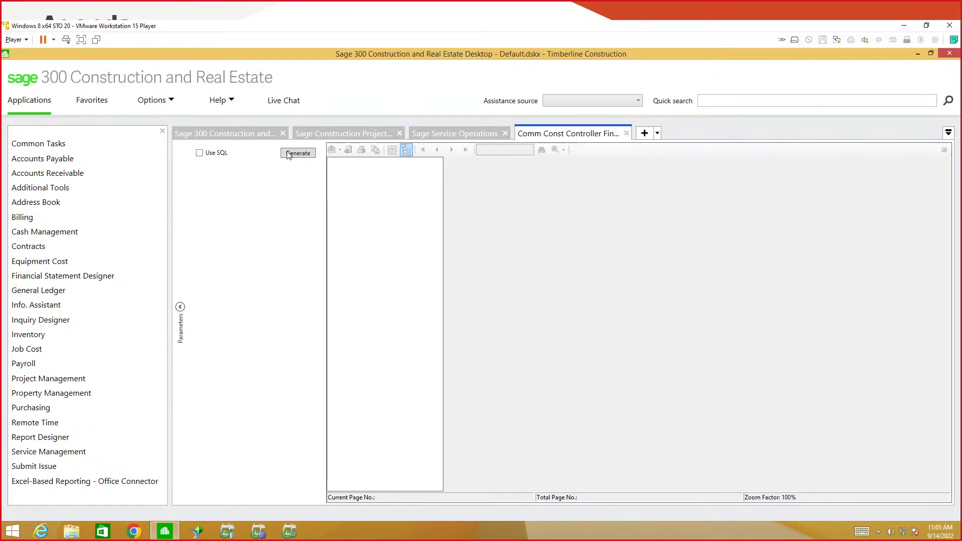
Generate the Controller Financial Summary report and collapse the applications list and report parameters to enlarge it
click(297, 153)
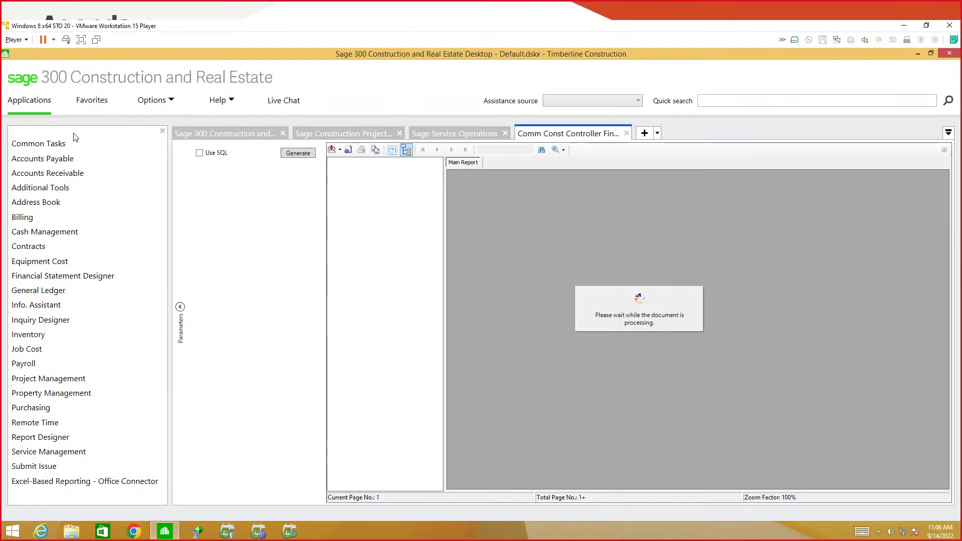
click(29, 102)
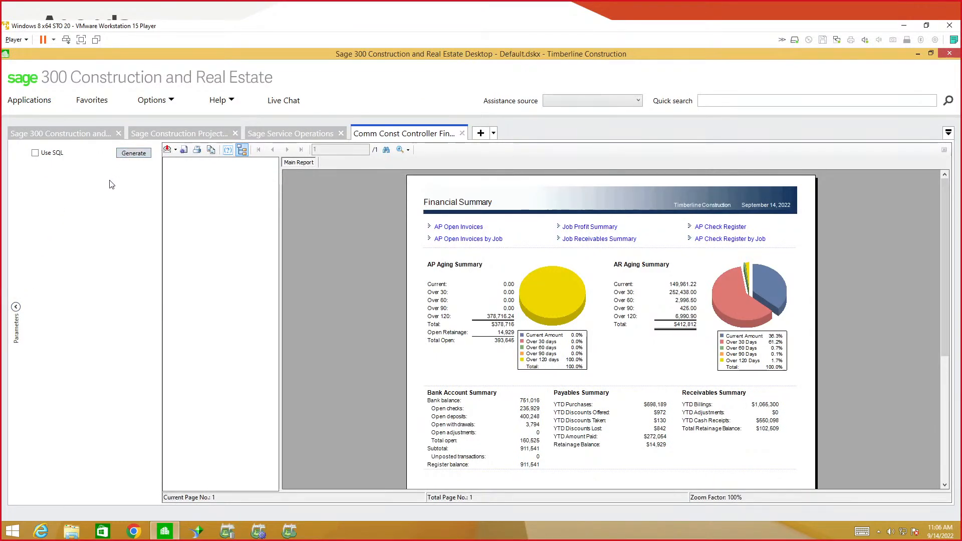
click(15, 308)
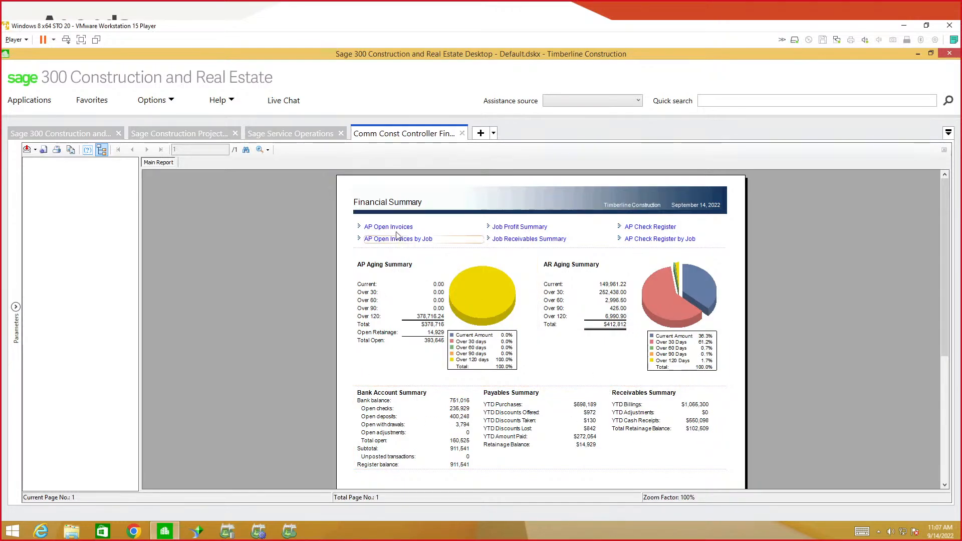
View the Job Profit Summary and AP Open Invoices details from the Financial Summary and return to the main report
click(514, 229)
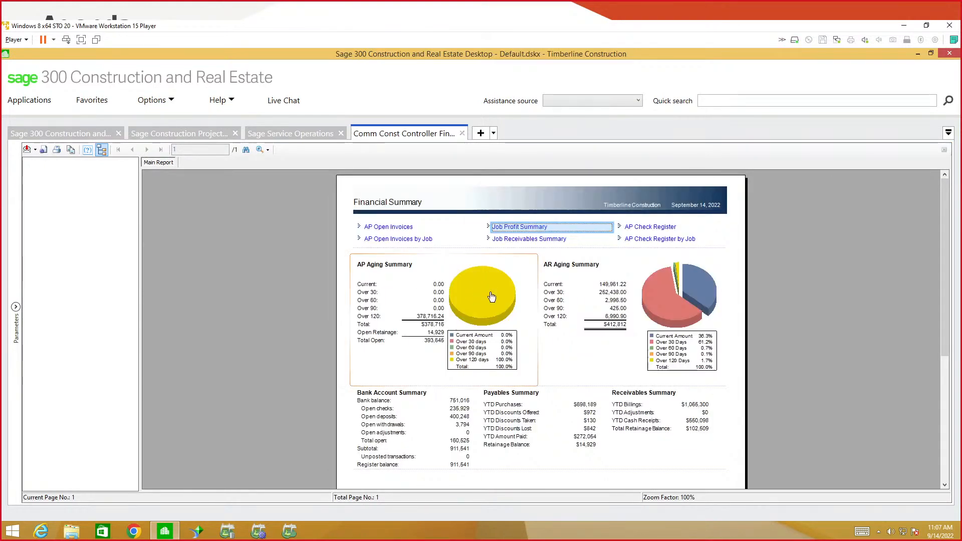
click(397, 229)
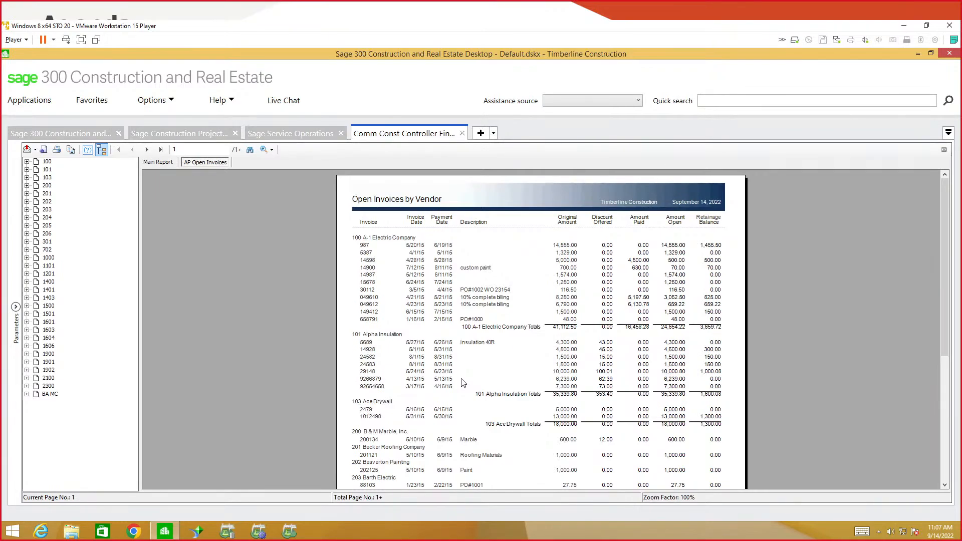
click(944, 150)
click(340, 422)
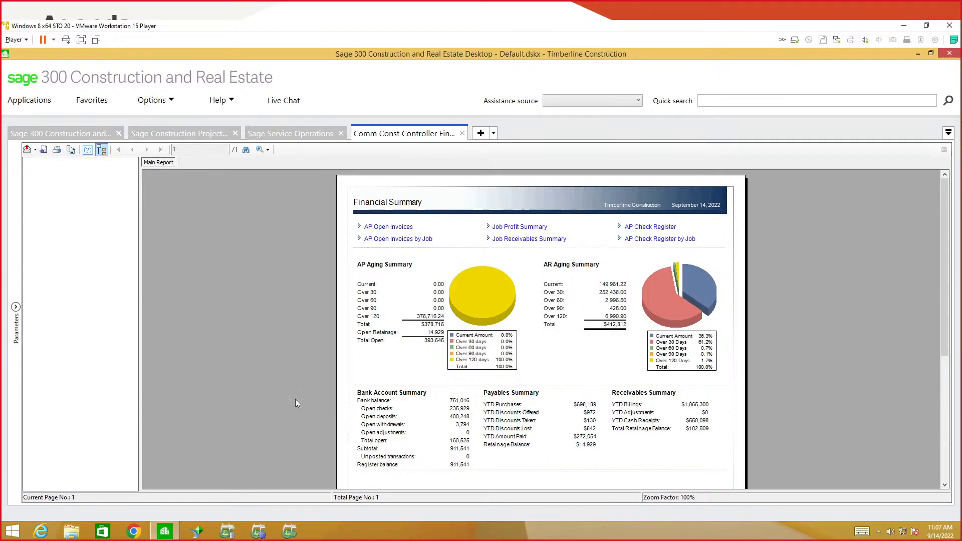
Add the Crystal Report Comm Const Proj Mgr Job Overview (CR).rpt as a new desktop tab
click(494, 133)
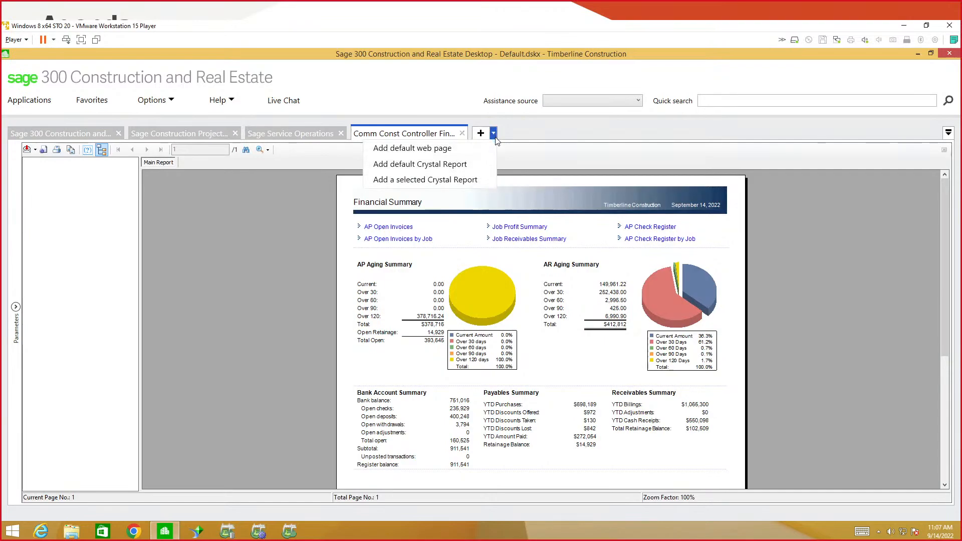
click(441, 179)
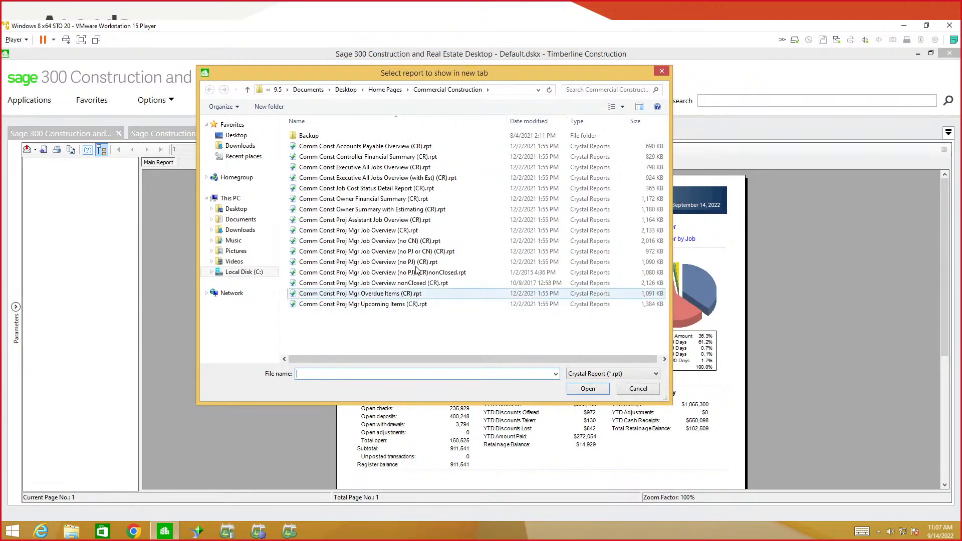
click(376, 232)
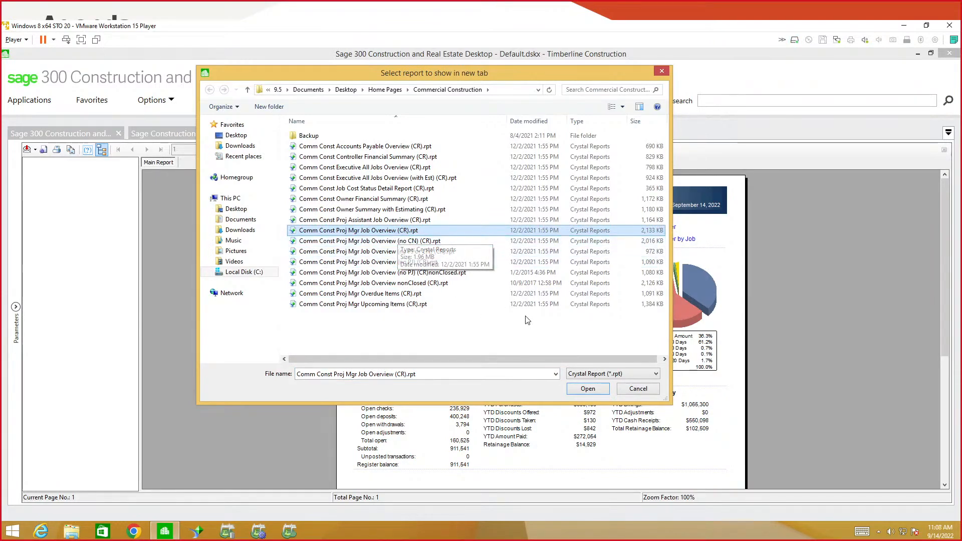
click(588, 389)
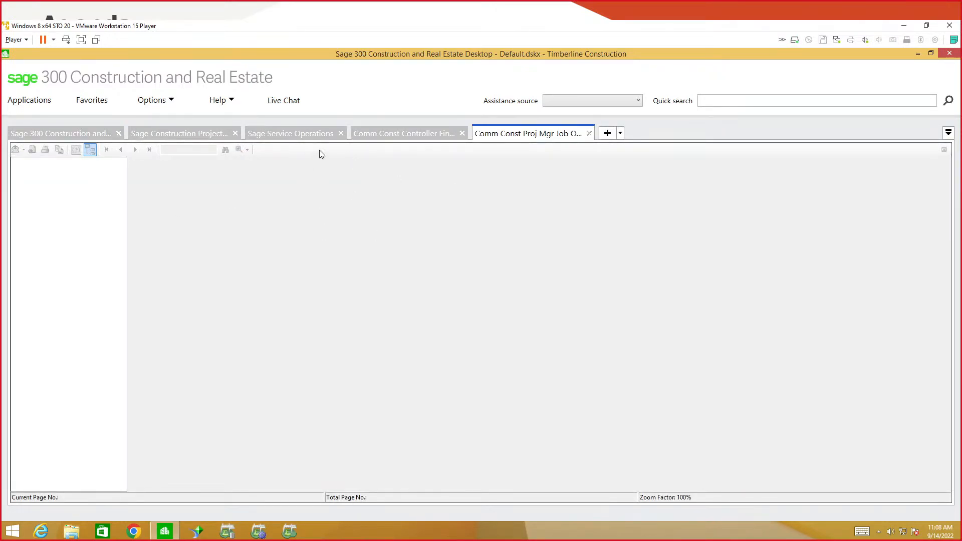
Close the other four desktop tabs, leaving only the Proj Mgr Job Overview tab open
click(340, 134)
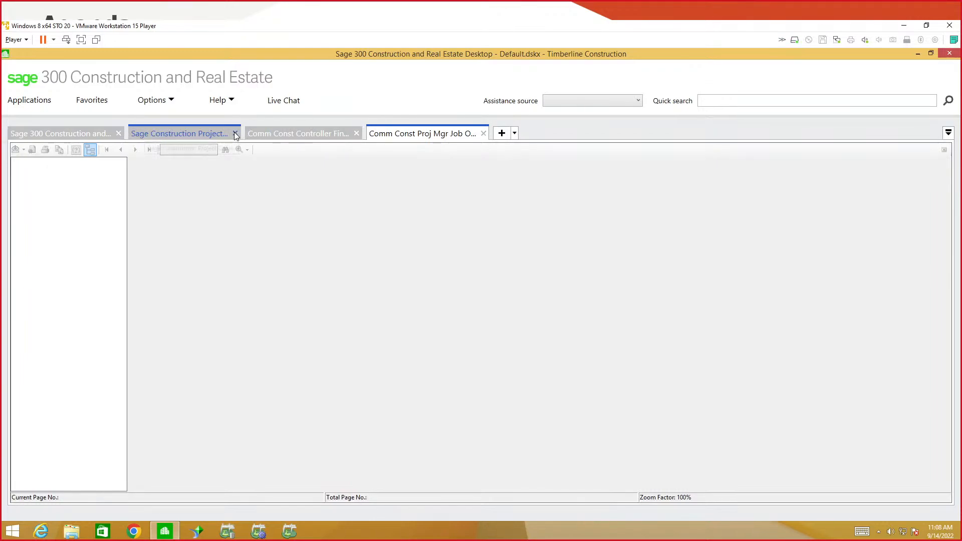
click(234, 133)
click(118, 133)
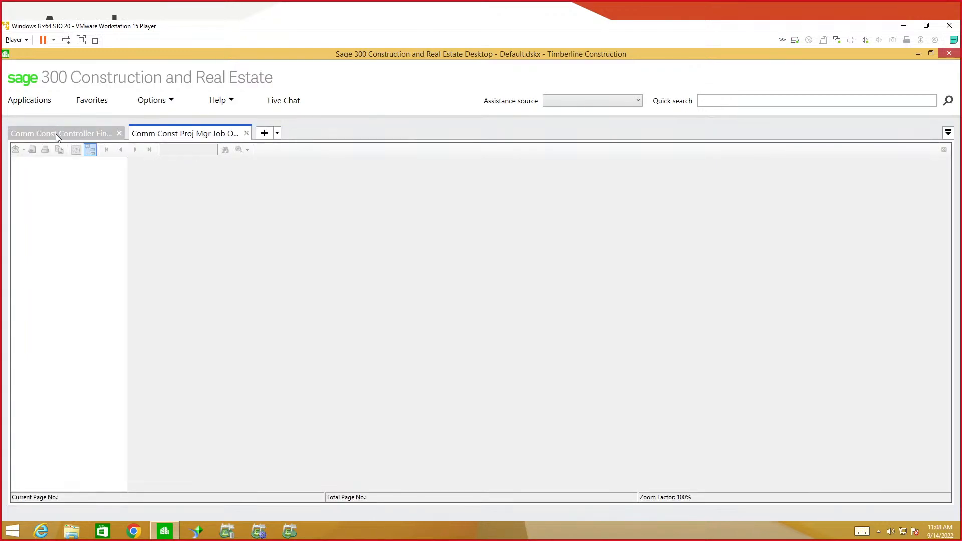
click(119, 133)
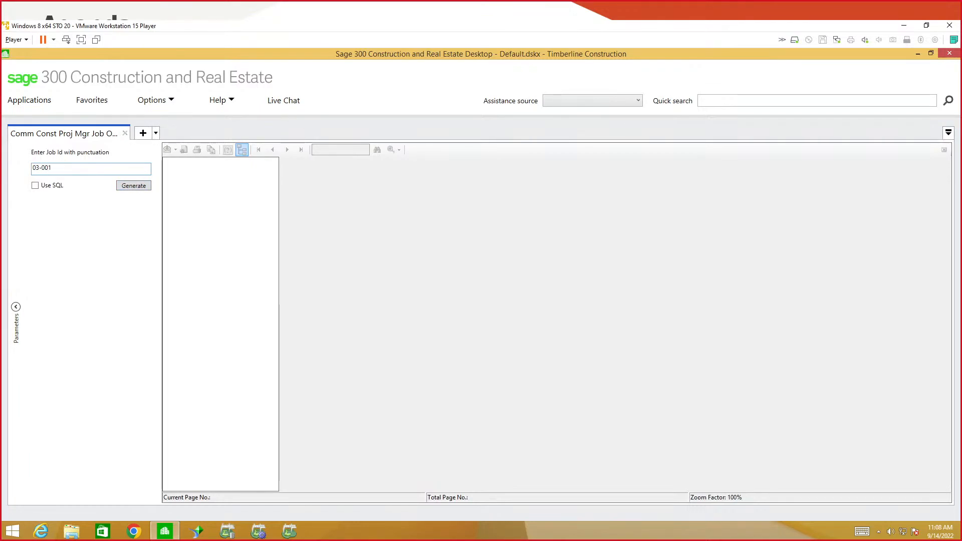
Generate the Job Overview report for job 03-001 and hide its parameters and group tree
click(133, 187)
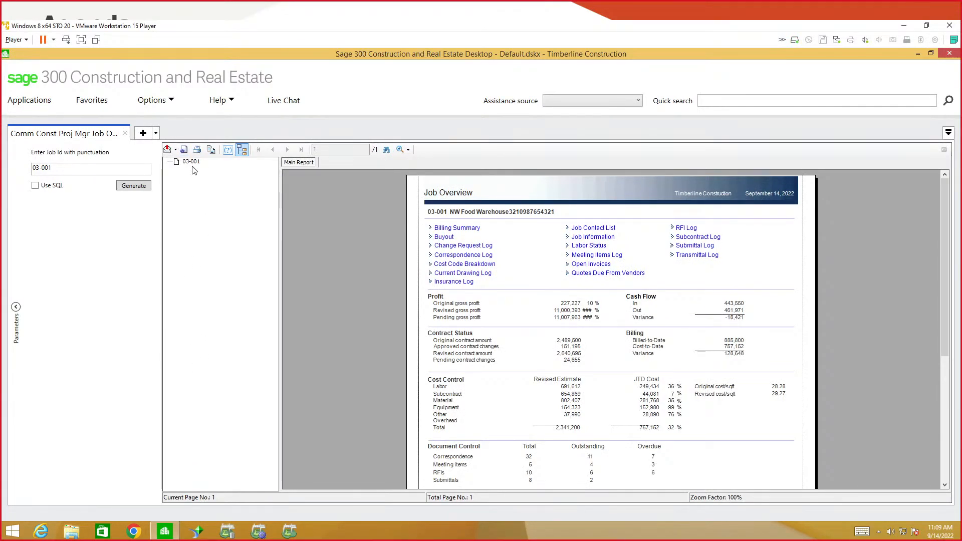
click(16, 308)
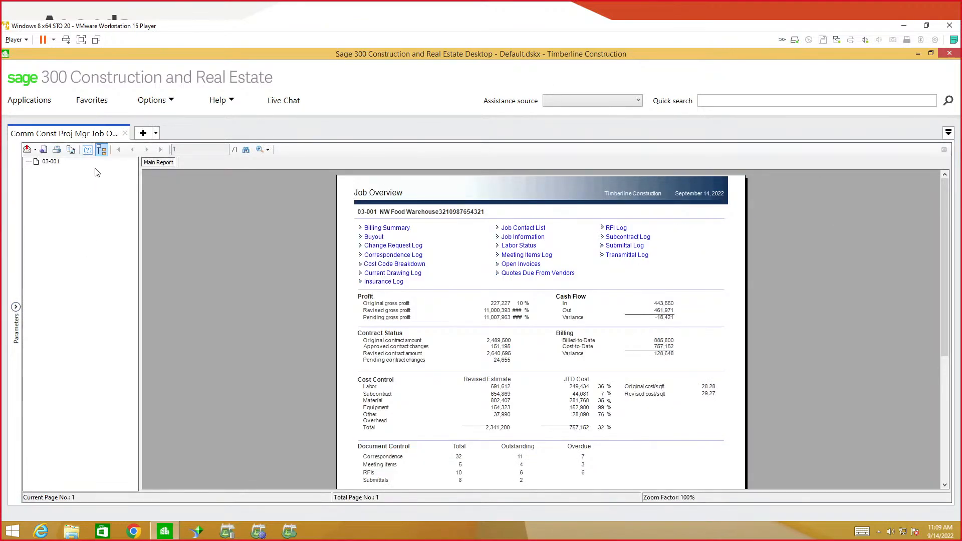
click(102, 154)
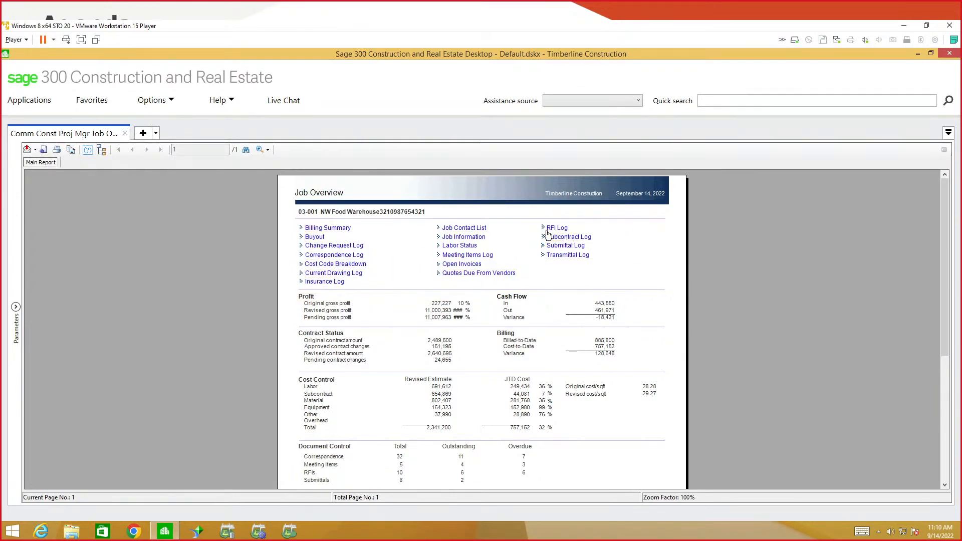
View the Cost Code Breakdown, Insurance Log and Open Invoices details from the Job Overview, closing each detail view
click(344, 265)
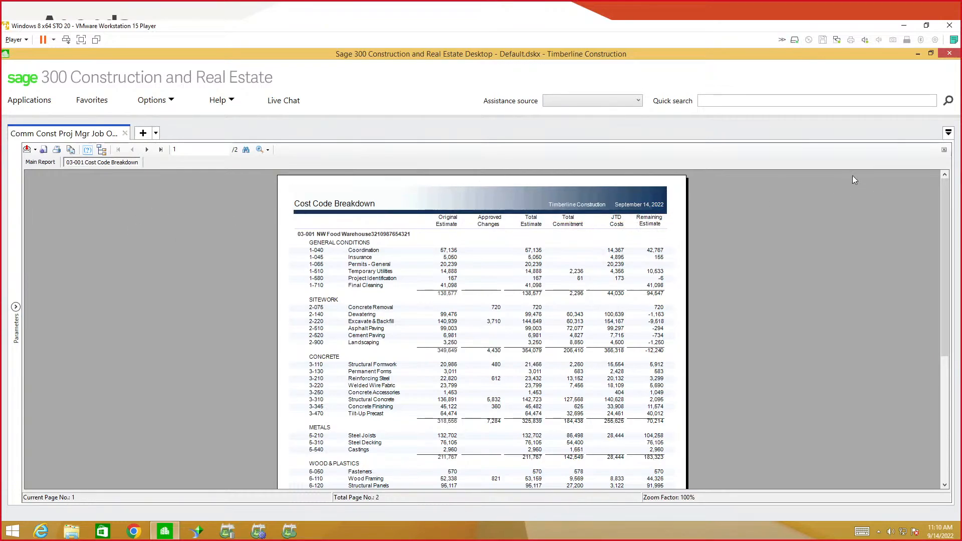
click(944, 149)
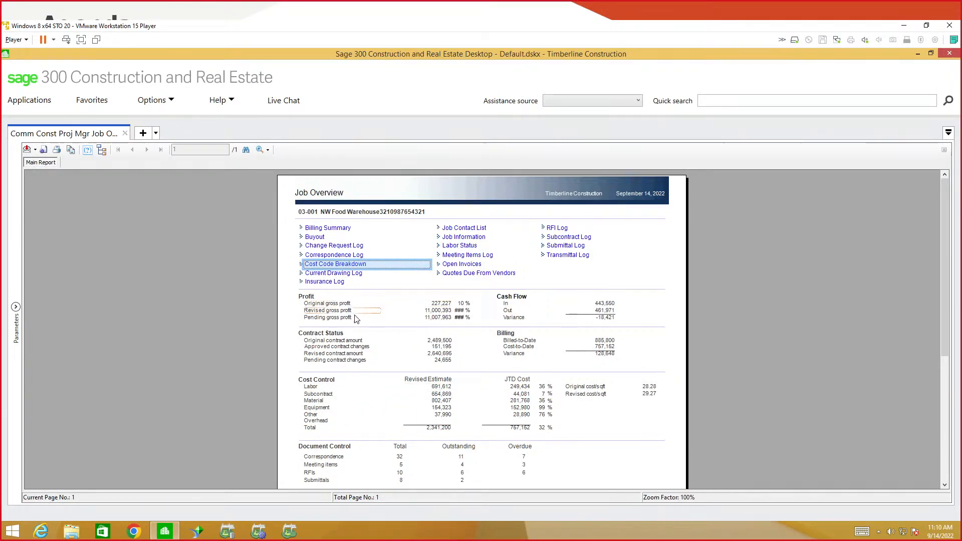
click(336, 282)
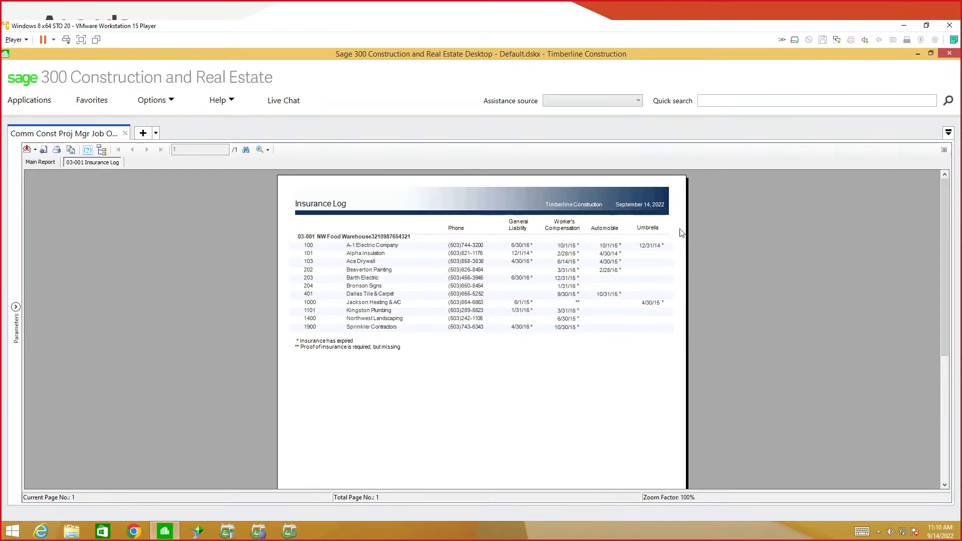
click(945, 150)
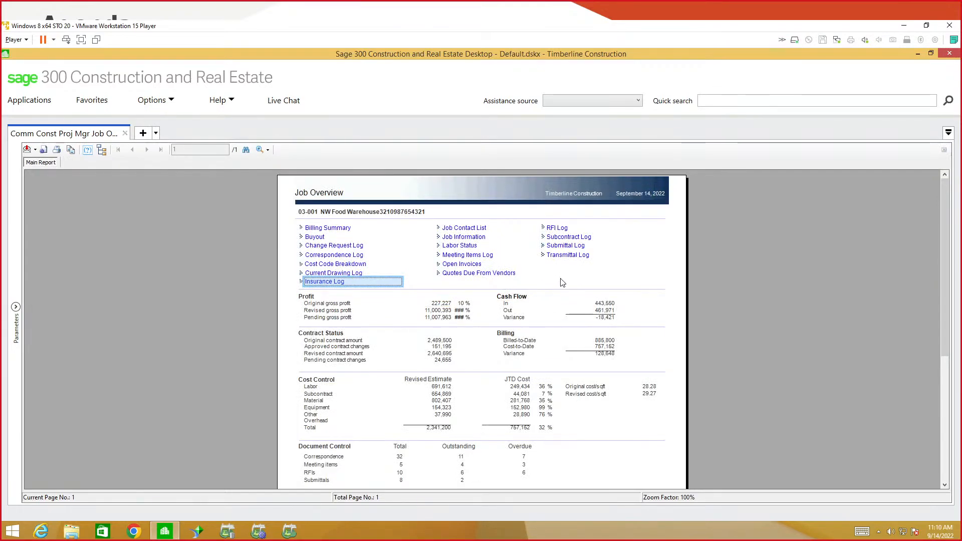
click(461, 265)
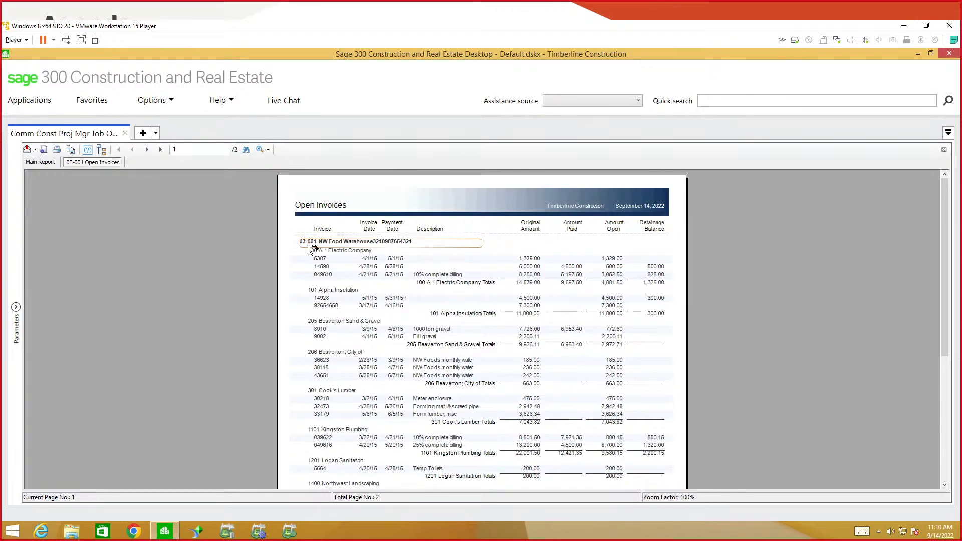
click(944, 150)
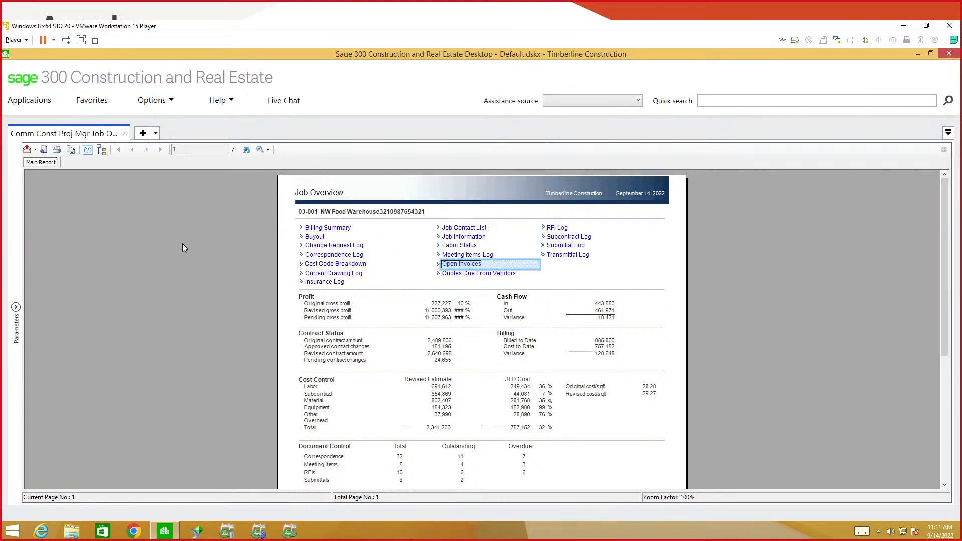
Close the Job Overview tab and open the Account Ledger with Detail report from Excel-Based Reporting - Office Connector
click(124, 135)
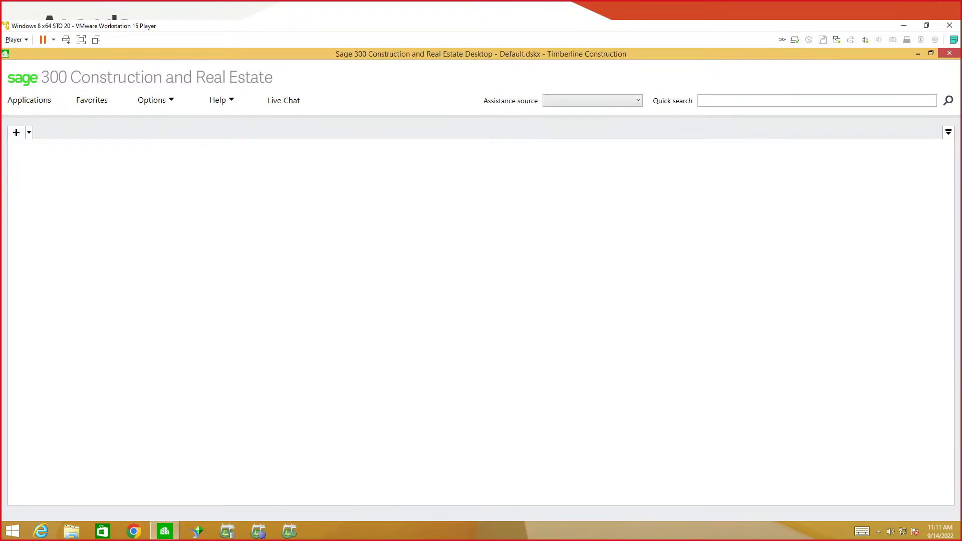
click(38, 101)
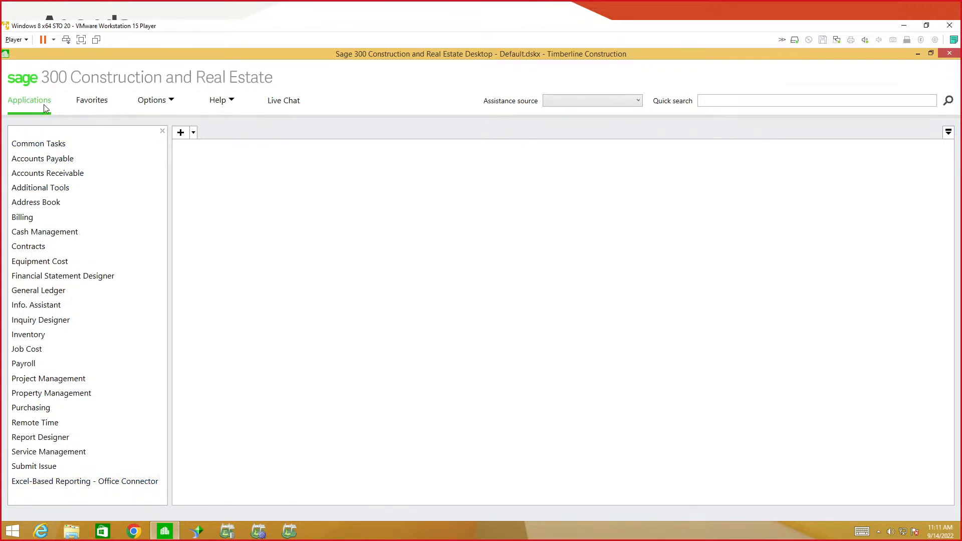
click(64, 483)
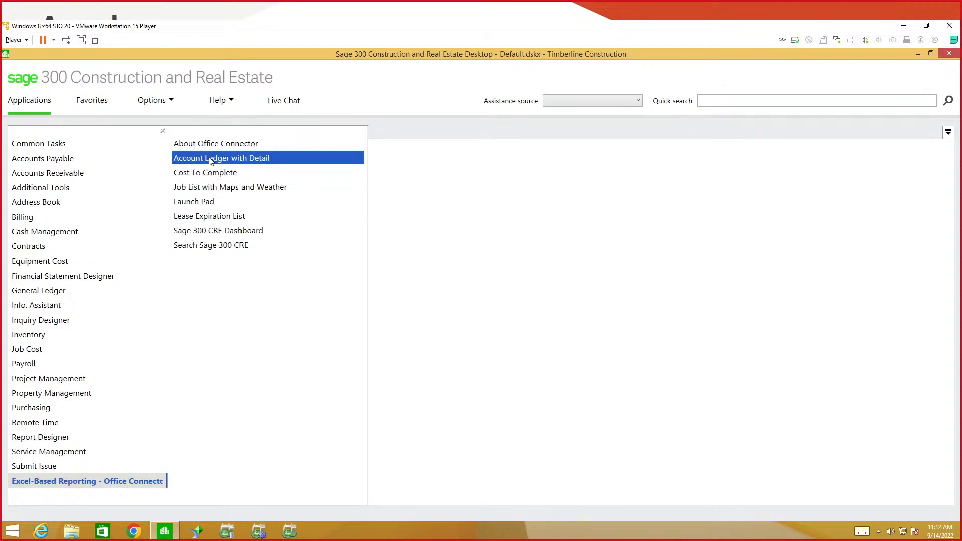
click(231, 160)
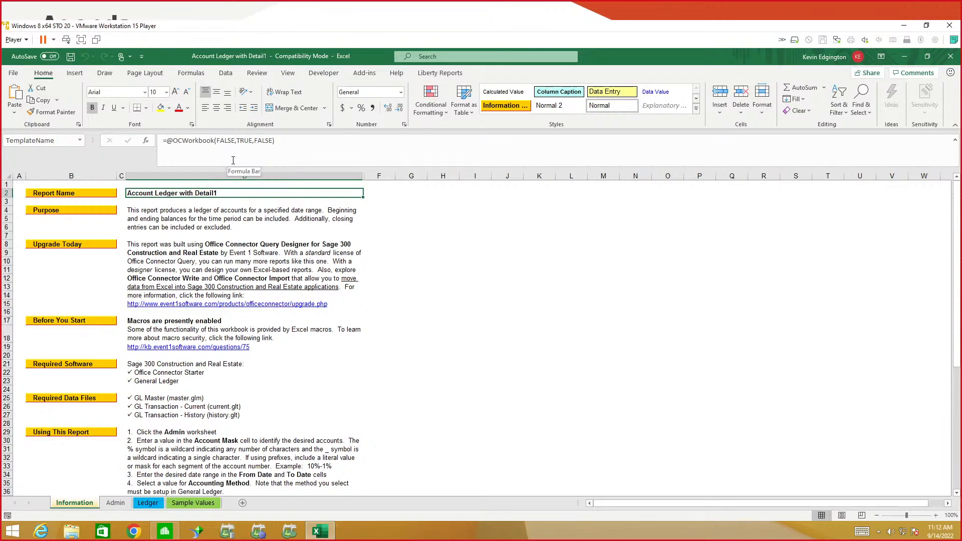
click(403, 267)
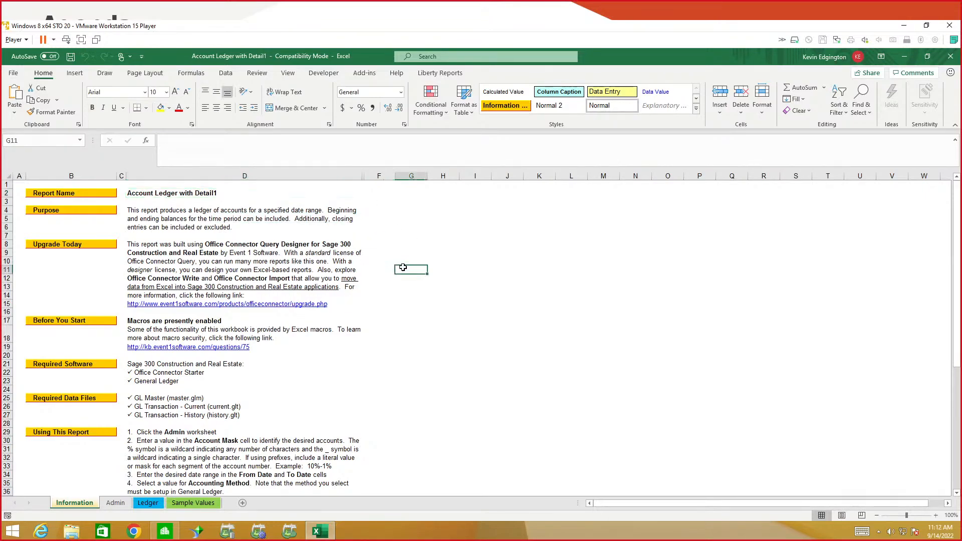
On the Admin sheet, set the accounting date range from 5/1/2015 to 5/31/2015
click(116, 503)
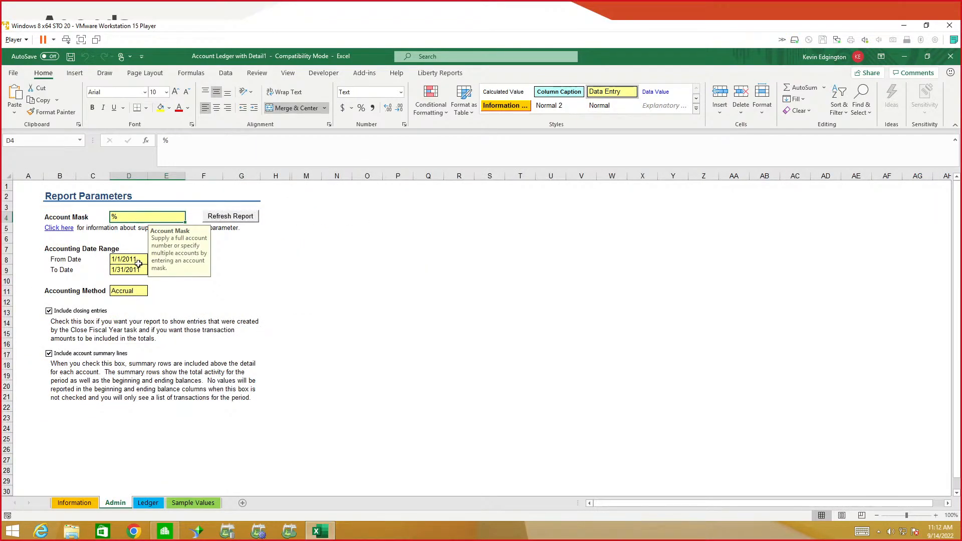
click(138, 260)
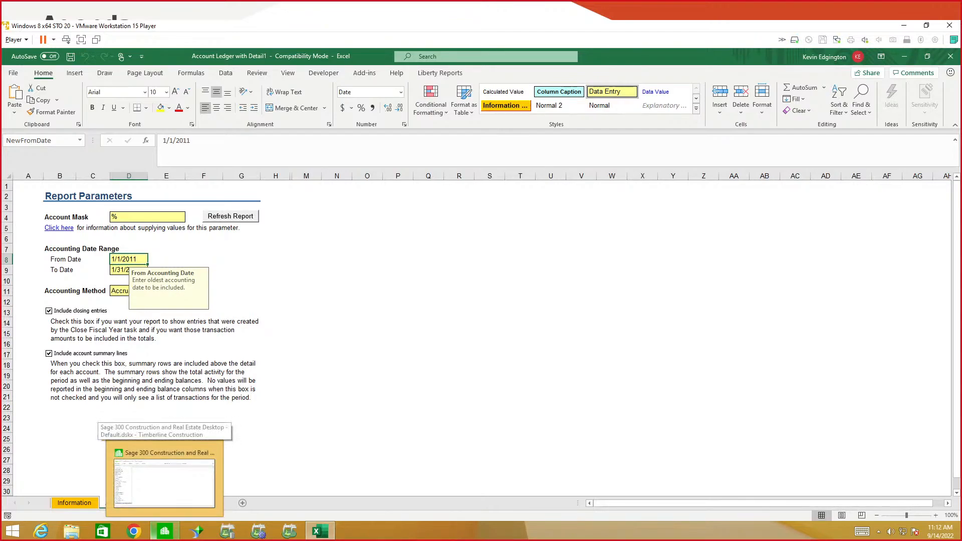
drag(141, 257, 94, 254)
click(122, 259)
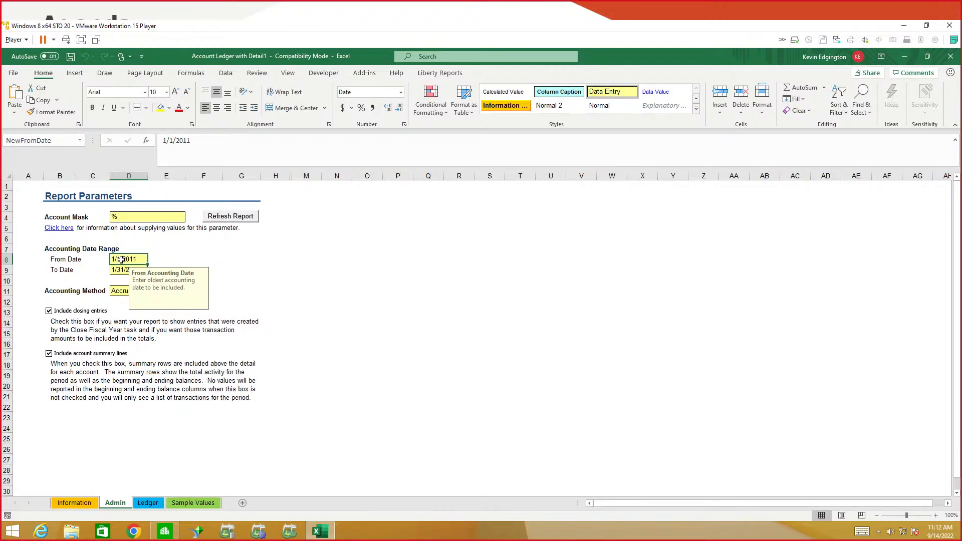
text(5/1/20)
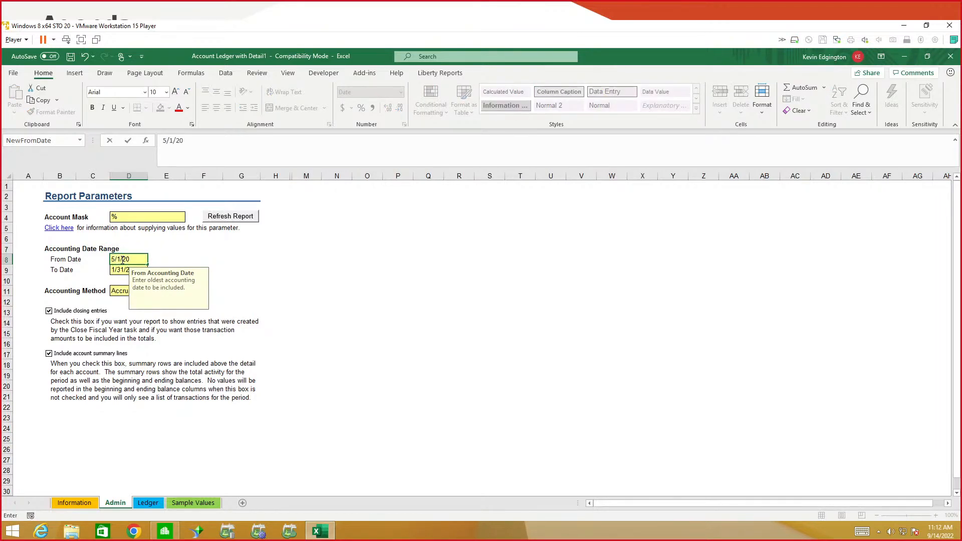
key(Tab)
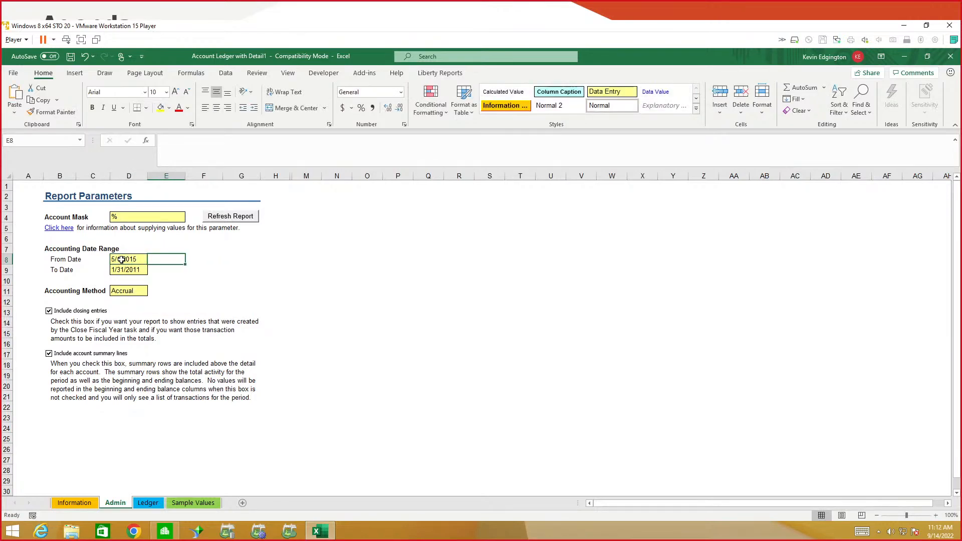
click(127, 270)
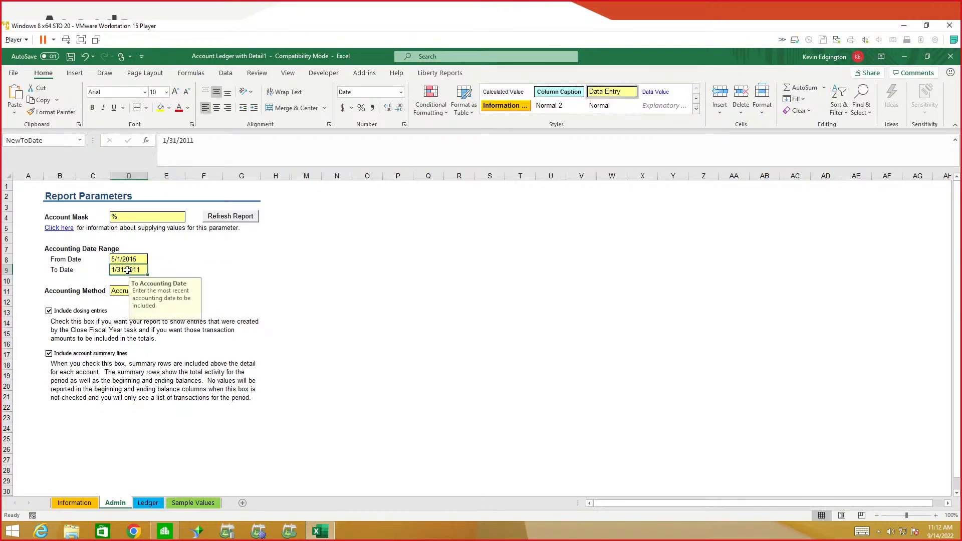
text(5/31/)
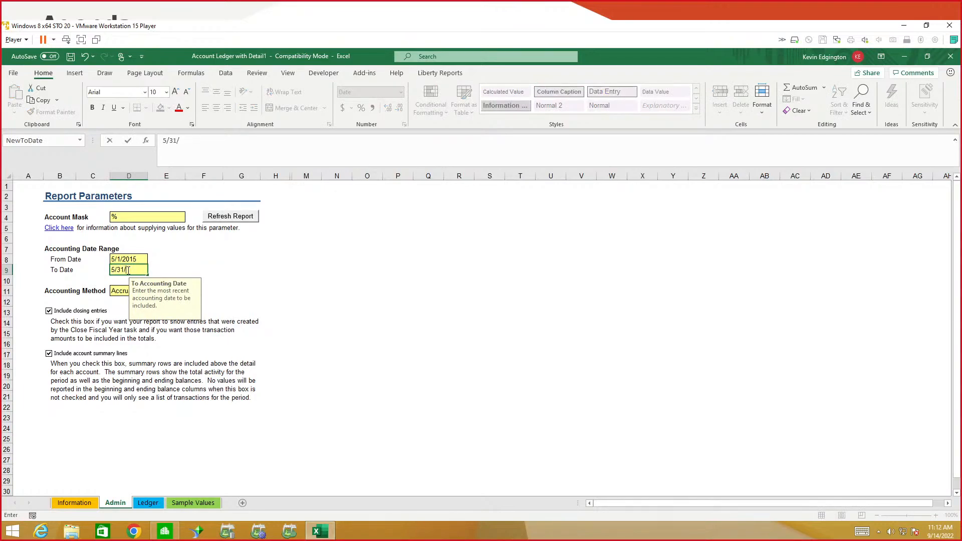
text(2015)
click(180, 250)
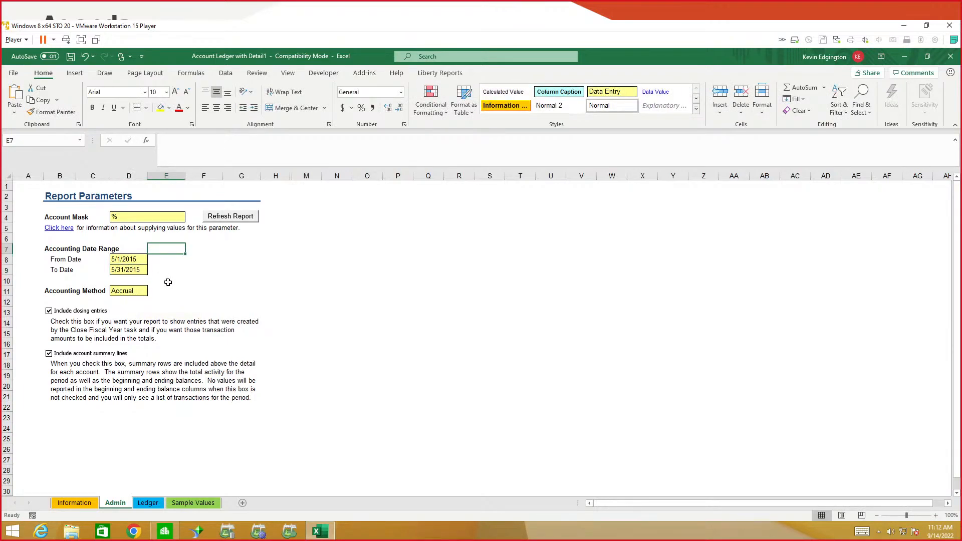
Refresh the ledger report using the Timberline Construction company and accept the operator sign-in
click(234, 218)
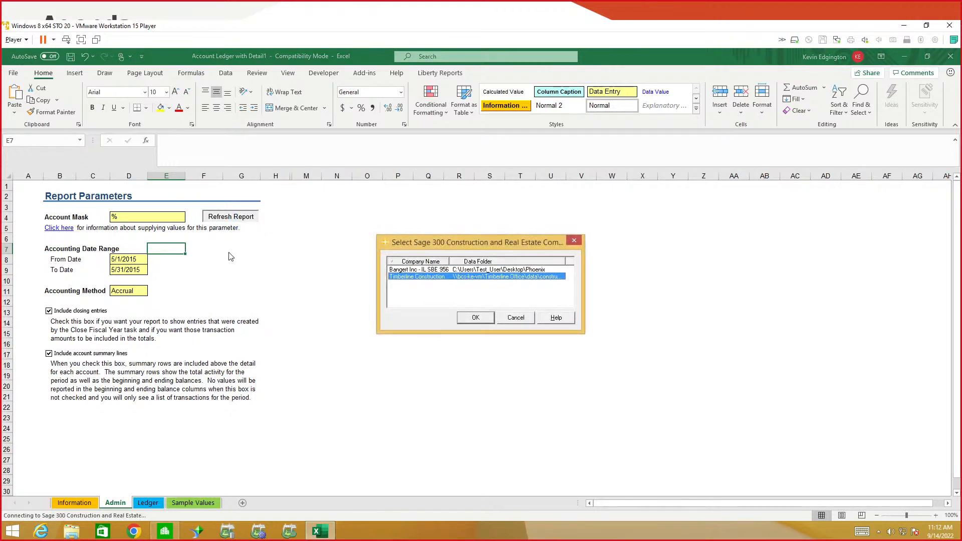
click(475, 318)
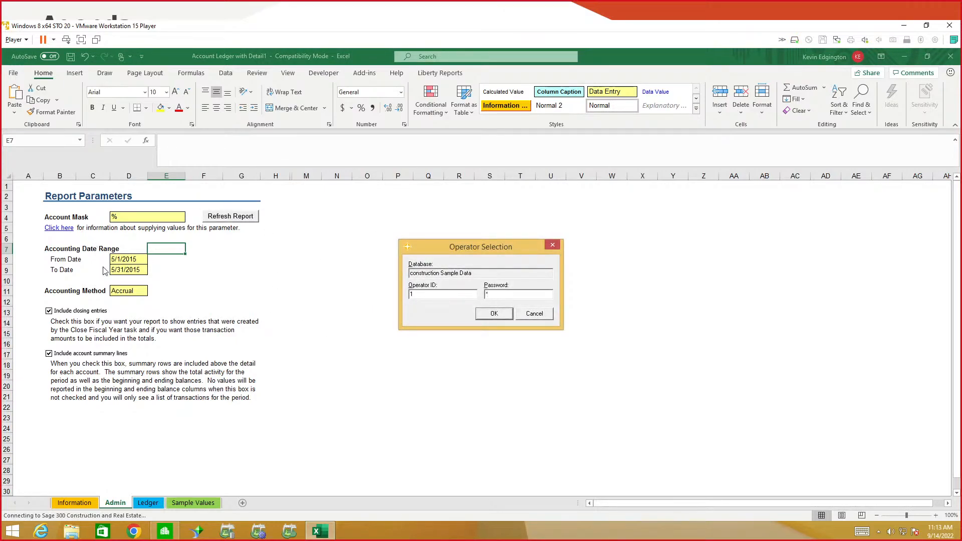
click(493, 315)
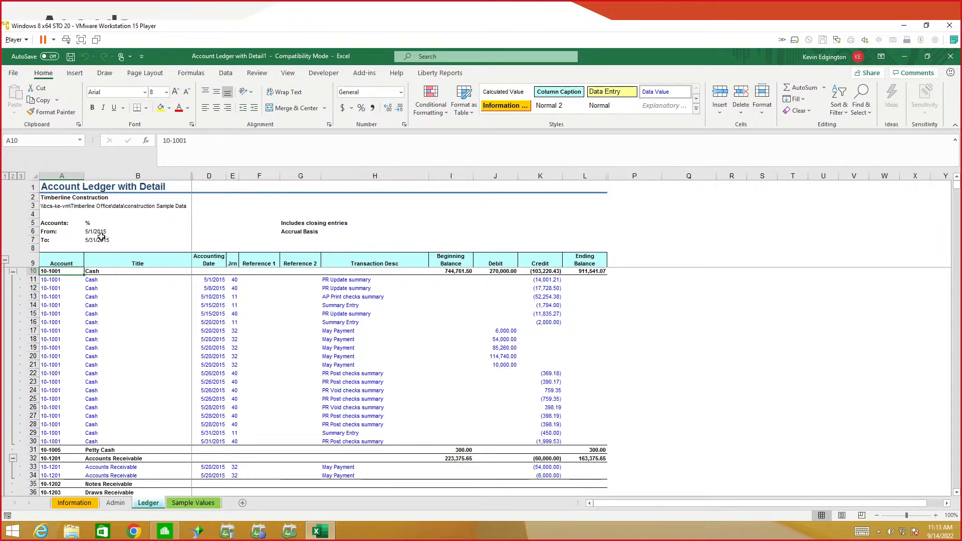
Collapse the ledger to report totals, show it at account summary level, and expand and collapse the Cash account's transactions
click(5, 177)
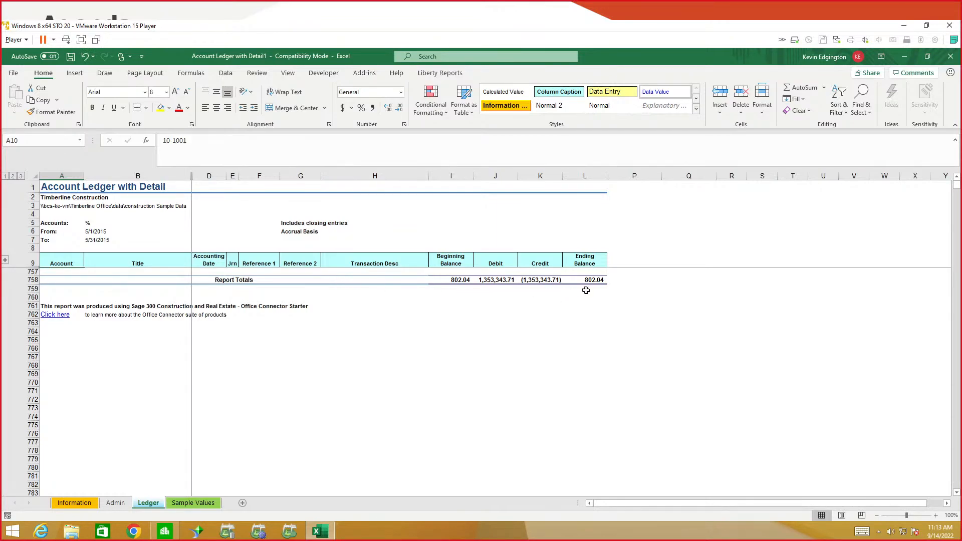
click(13, 176)
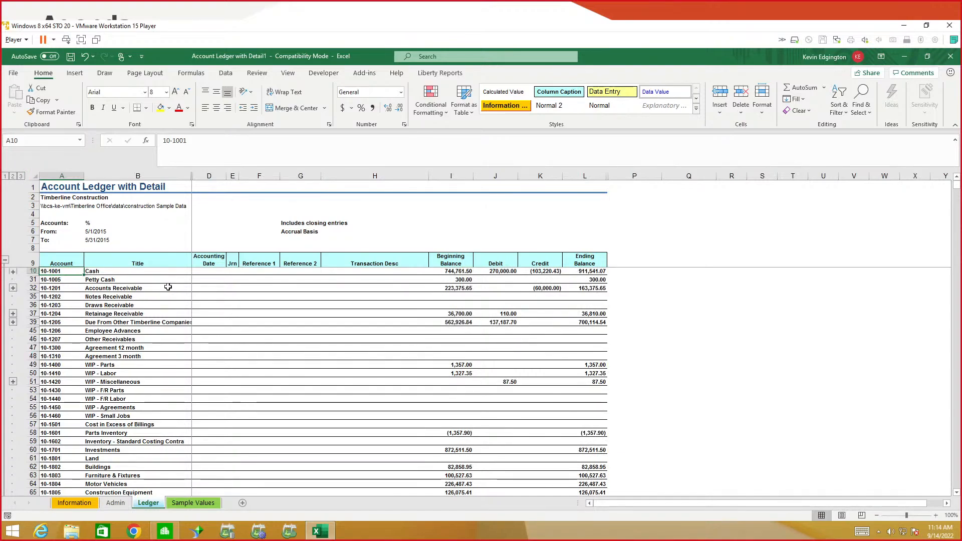
click(13, 275)
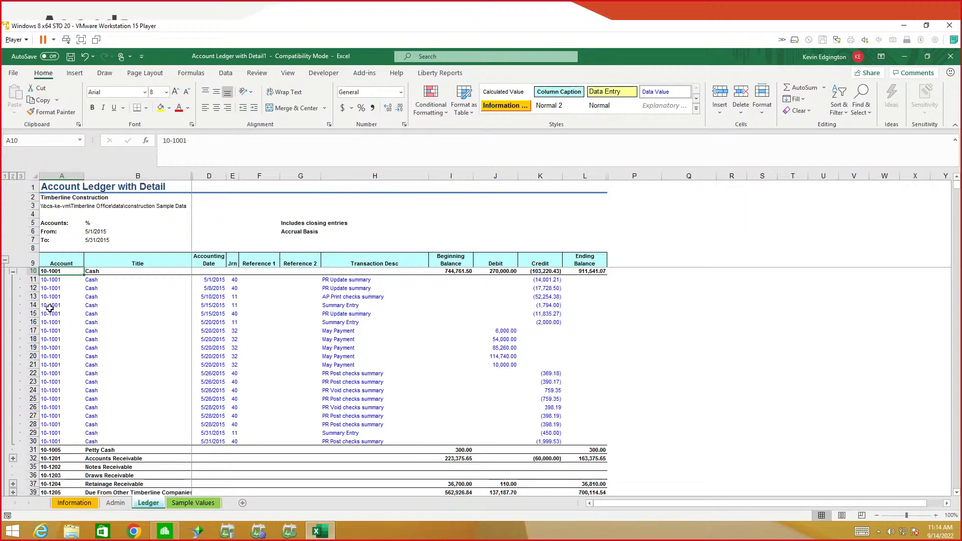
click(14, 273)
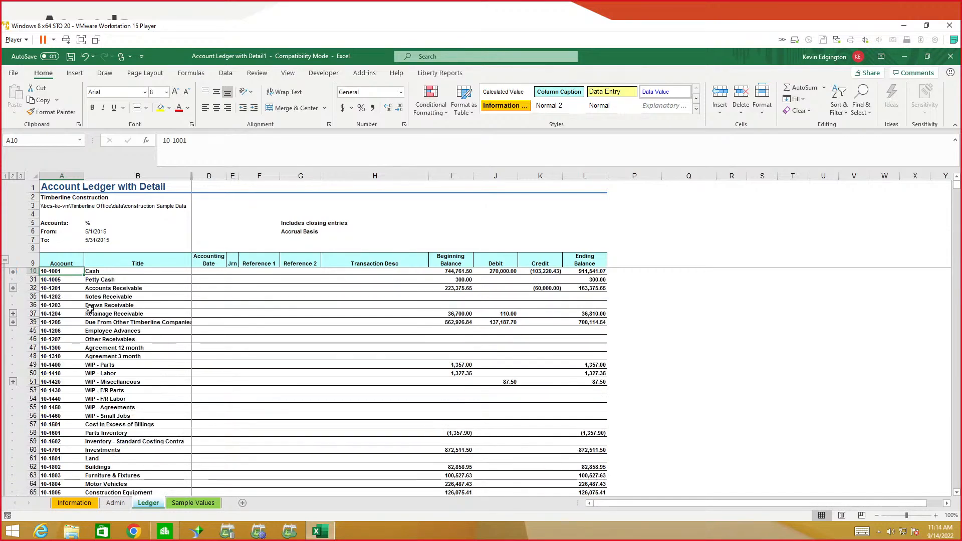
Expand the Accounts Payable and Tax Payable accounts in the ledger to examine their transaction detail
scroll(100, 330, down, 1)
scroll(101, 330, down, 6)
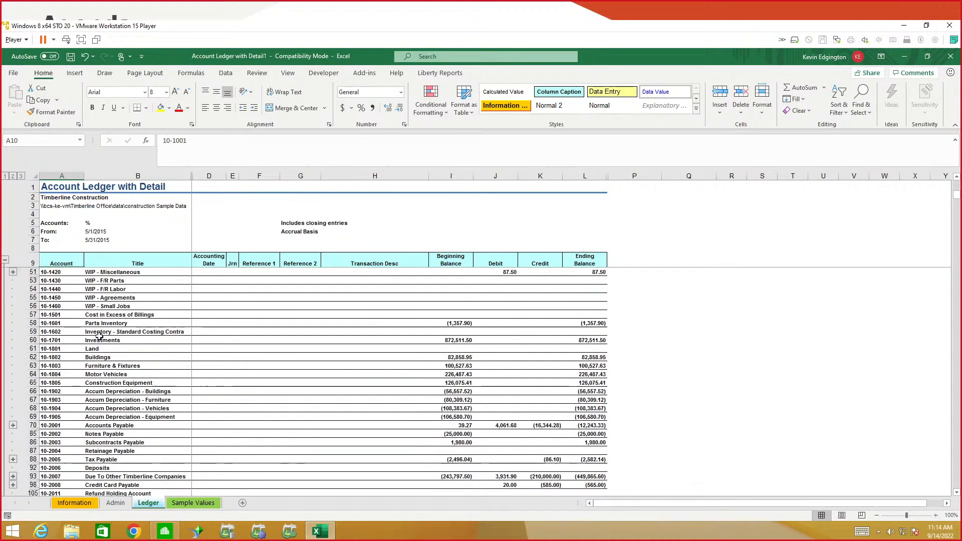
click(13, 357)
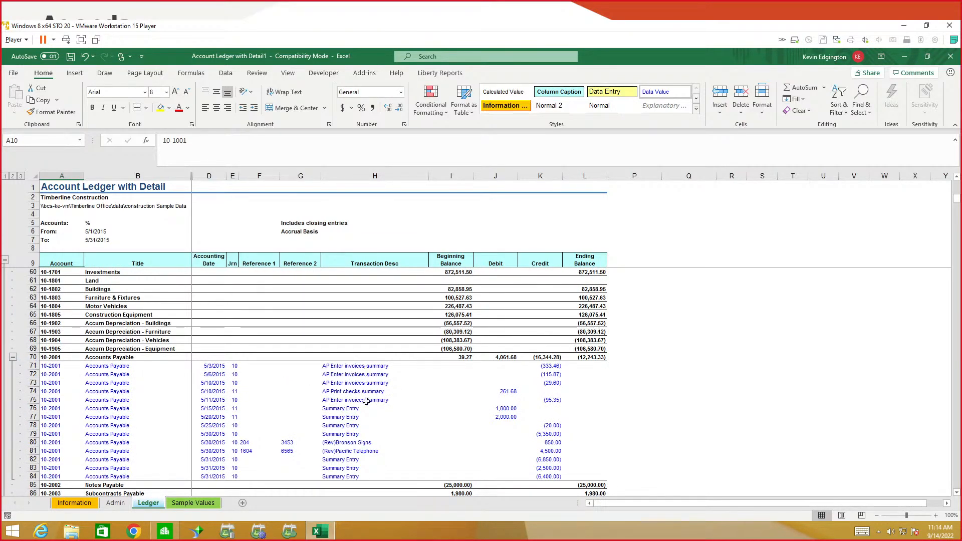
scroll(367, 415, down, 2)
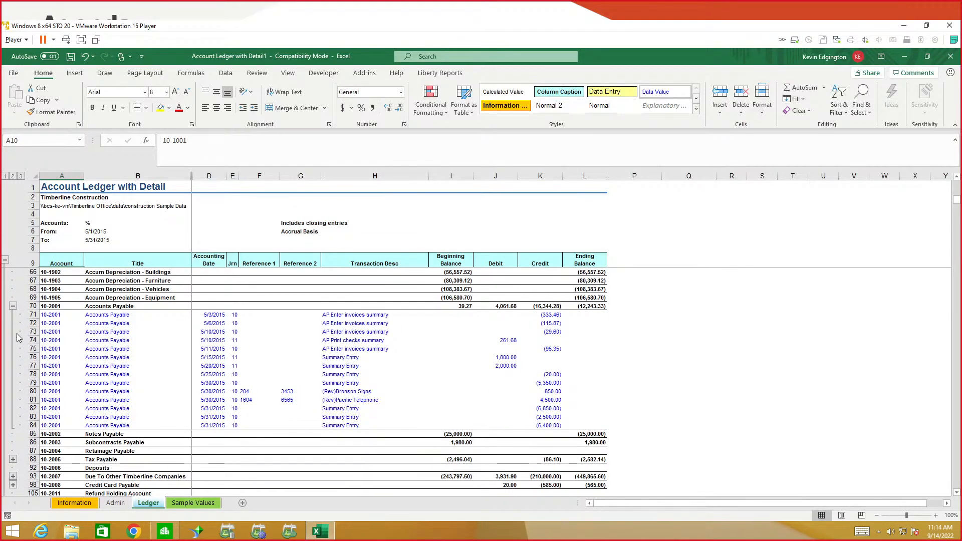
click(13, 459)
scroll(104, 425, down, 2)
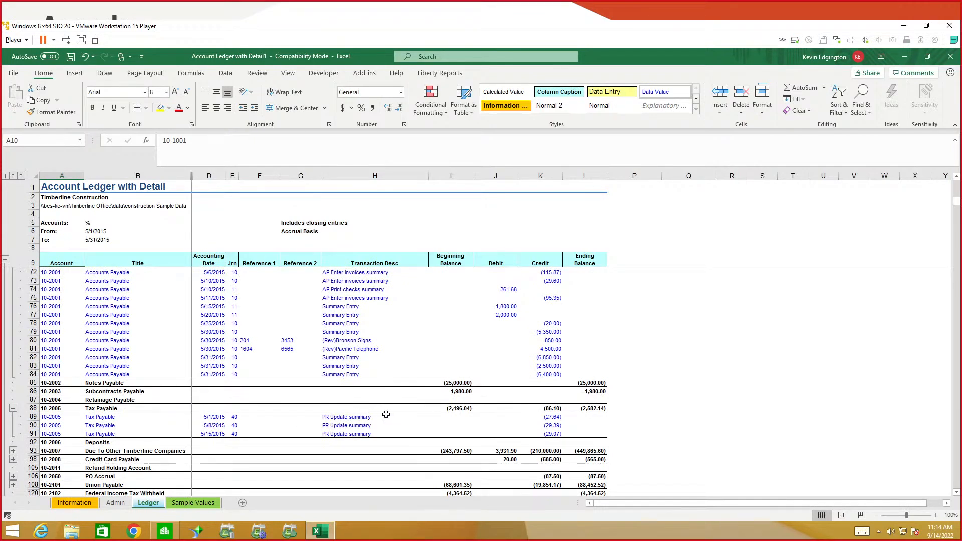
scroll(150, 331, up, 4)
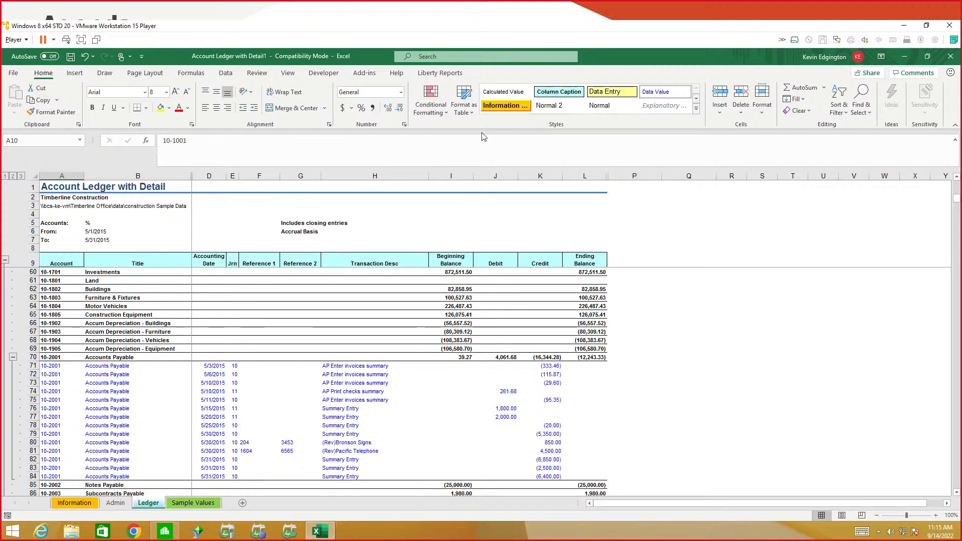
Close the Account Ledger with Detail workbook without saving the changes
click(13, 73)
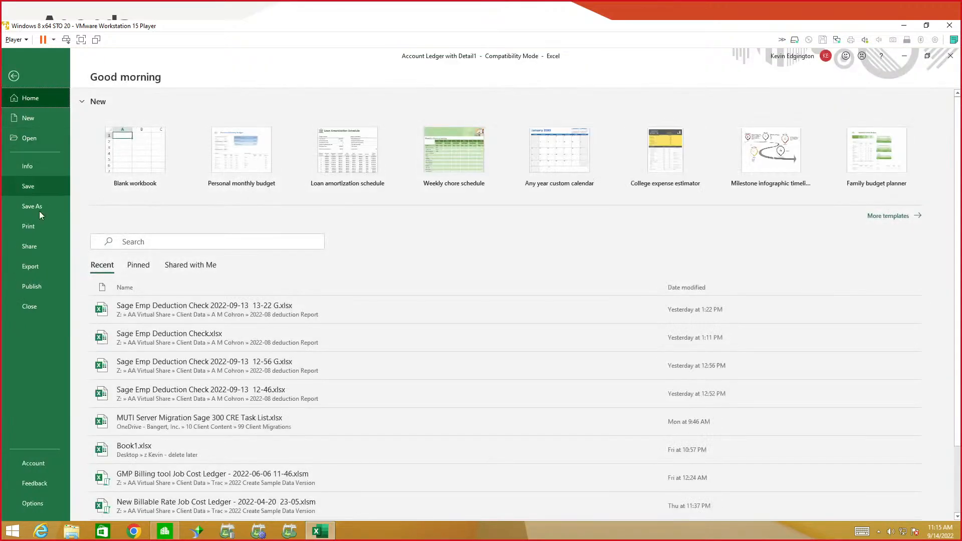
click(28, 306)
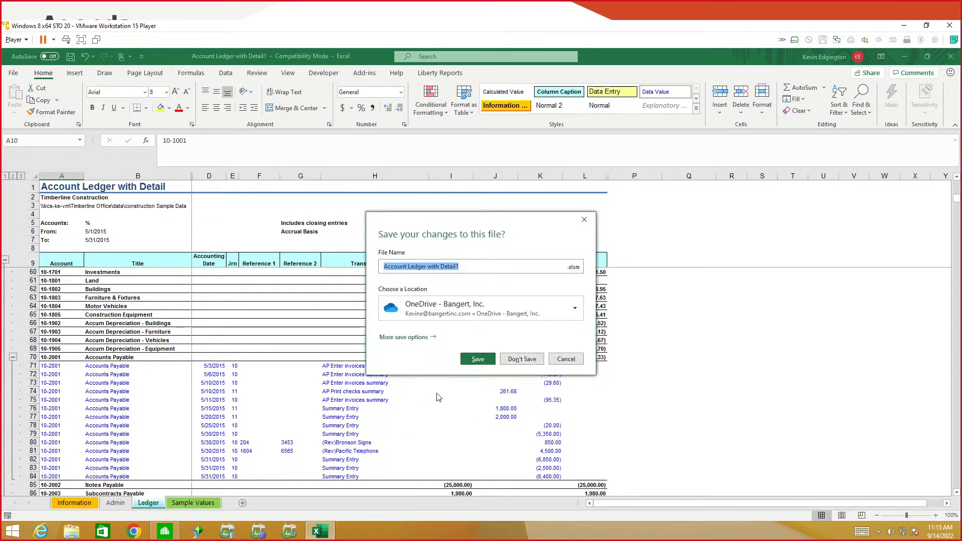
click(520, 360)
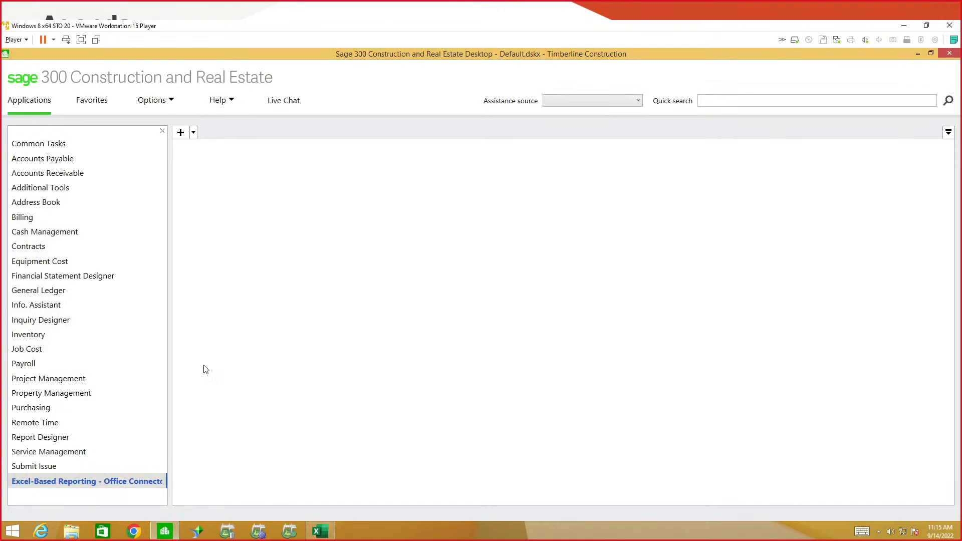
Open the Office Connector Cost To Complete report, decline the macro instructions, enable its content and make it a trusted document
click(99, 482)
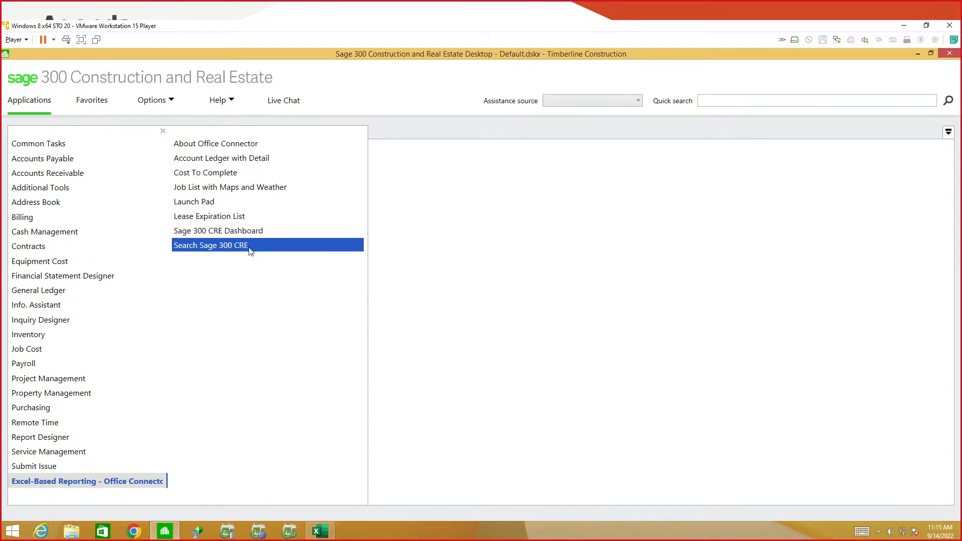
click(210, 173)
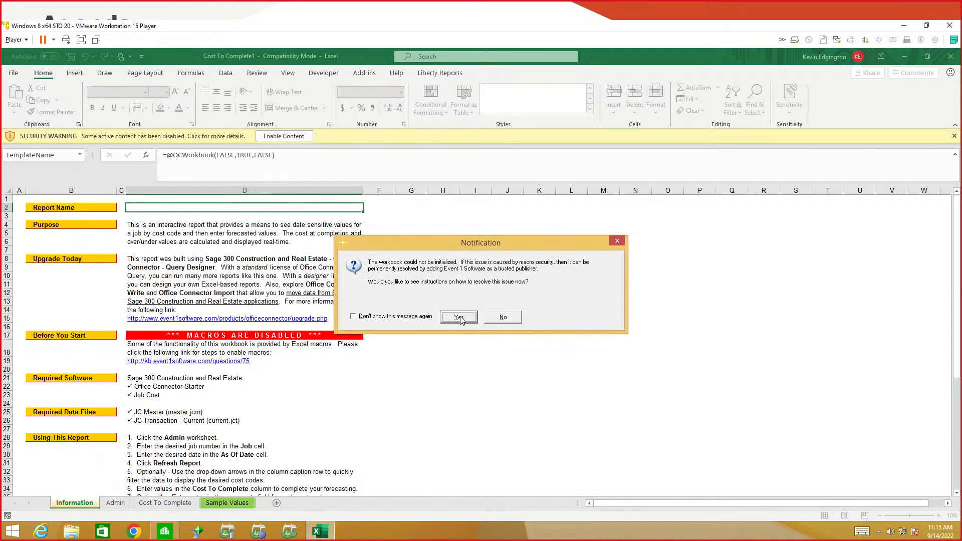
click(503, 318)
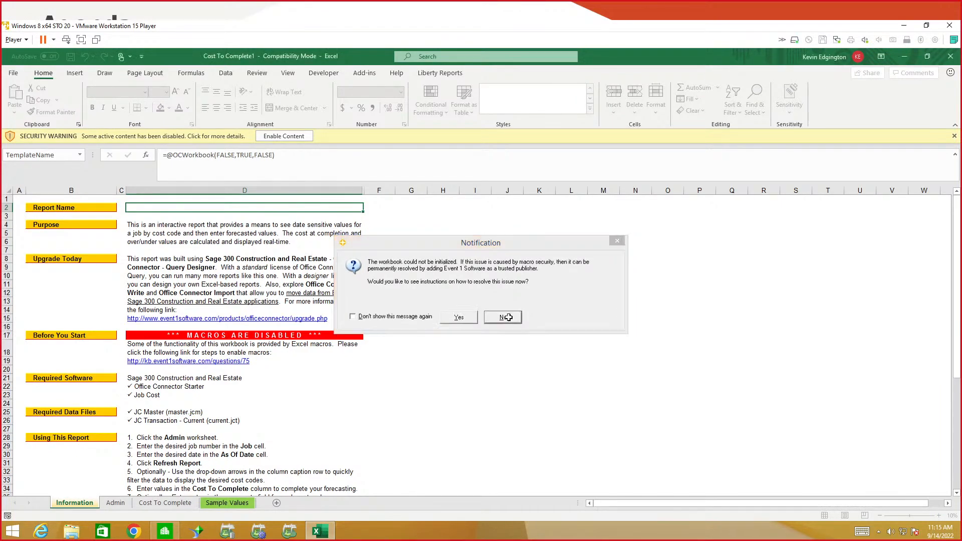
click(284, 136)
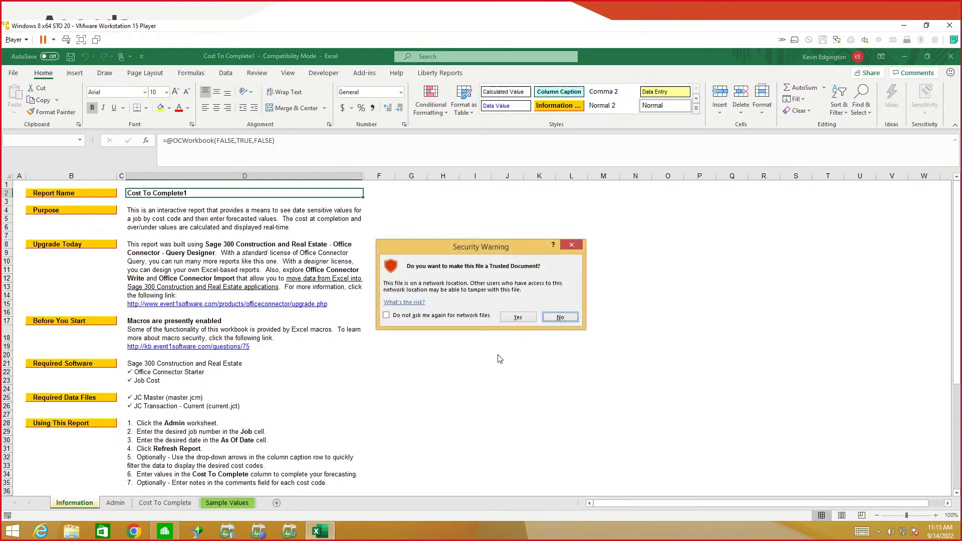
click(518, 318)
On the Admin worksheet, set the job number to 03-001 and refresh the report with the Timberline Construction company data
click(114, 504)
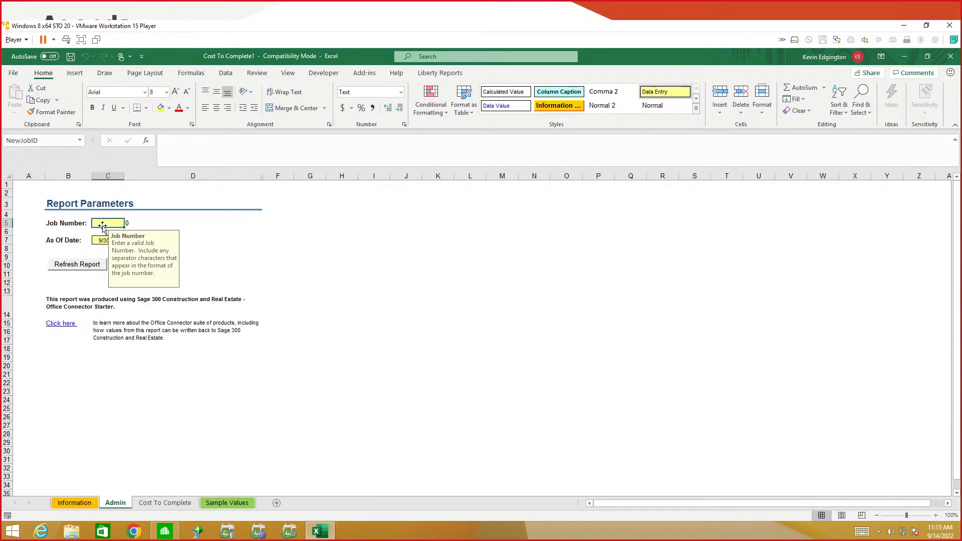
text(03-001)
key(Return)
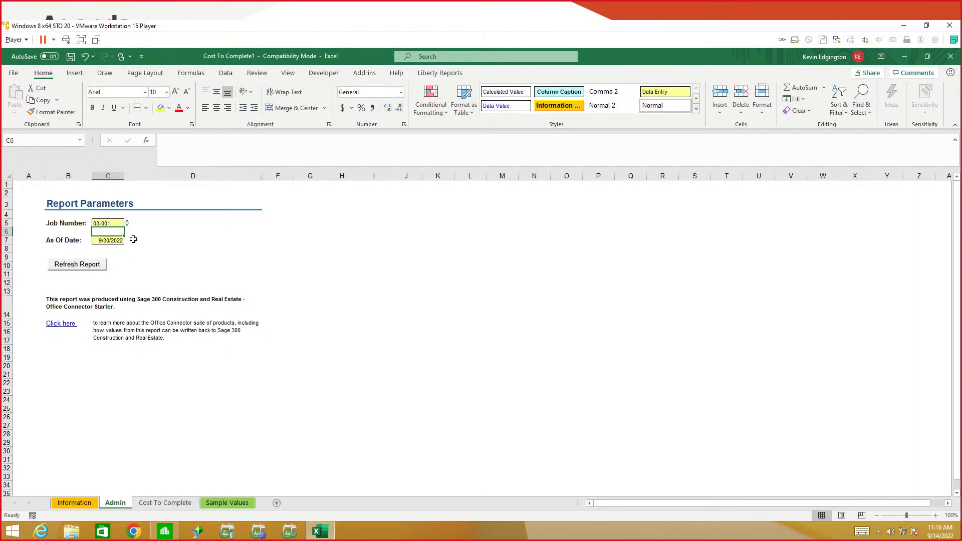
click(112, 242)
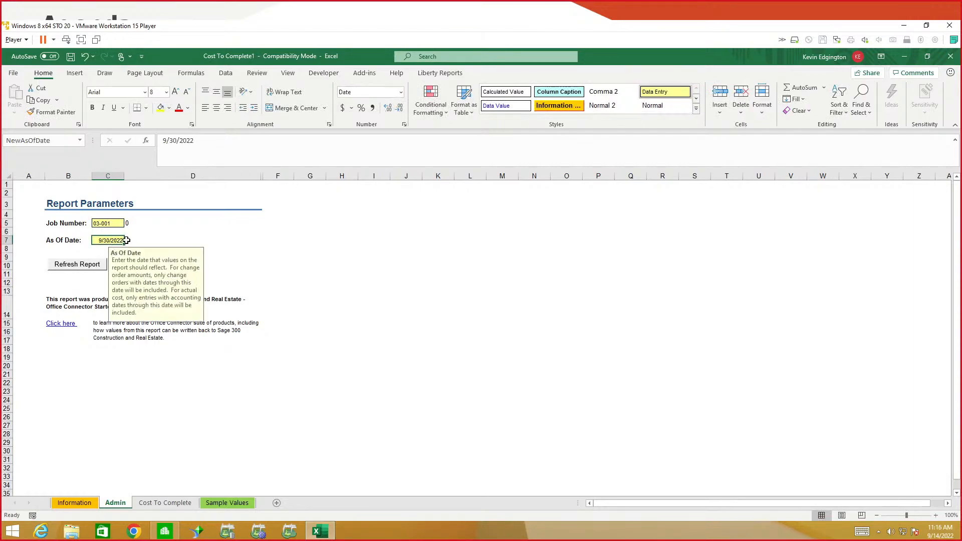
click(73, 266)
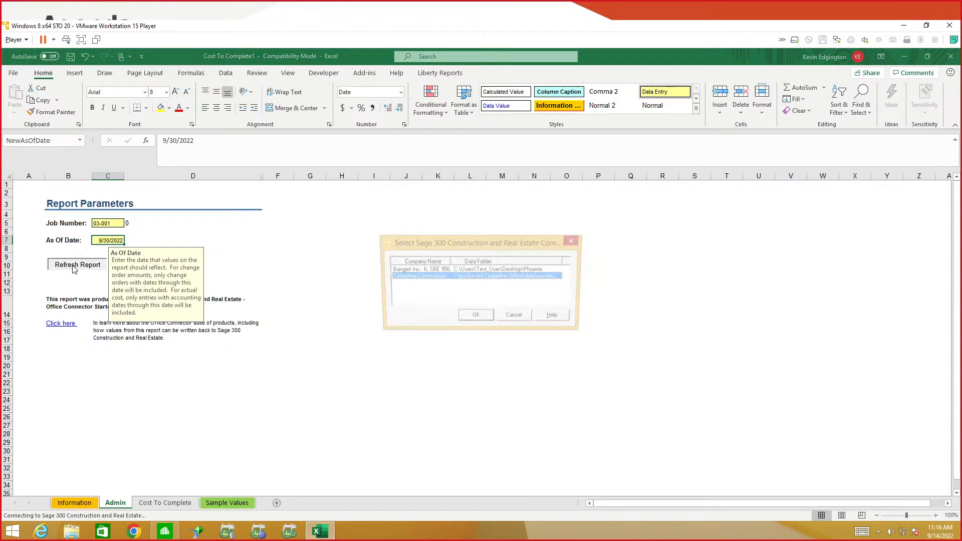
click(474, 319)
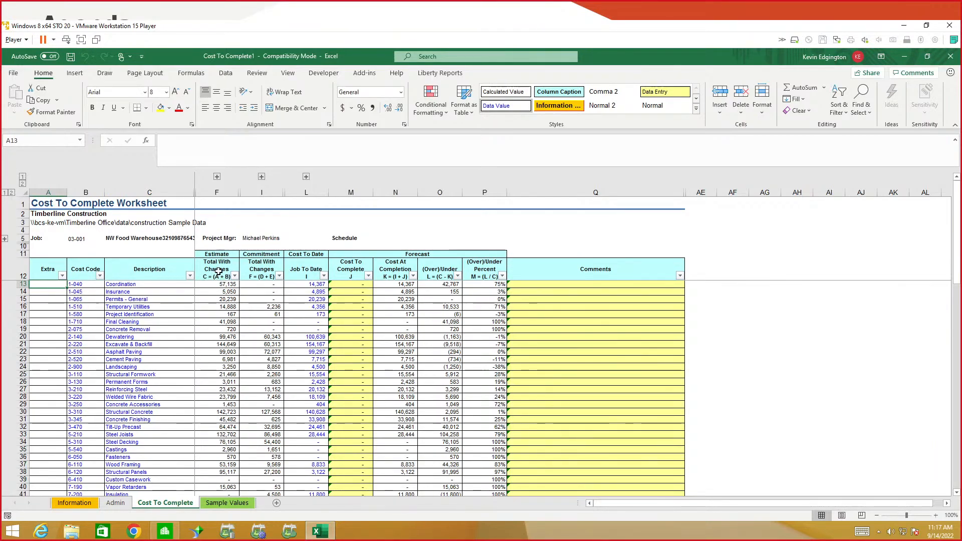
Expand and collapse the Estimate, Commitment and Cost To Date column groups in turn to examine their underlying detail
click(218, 177)
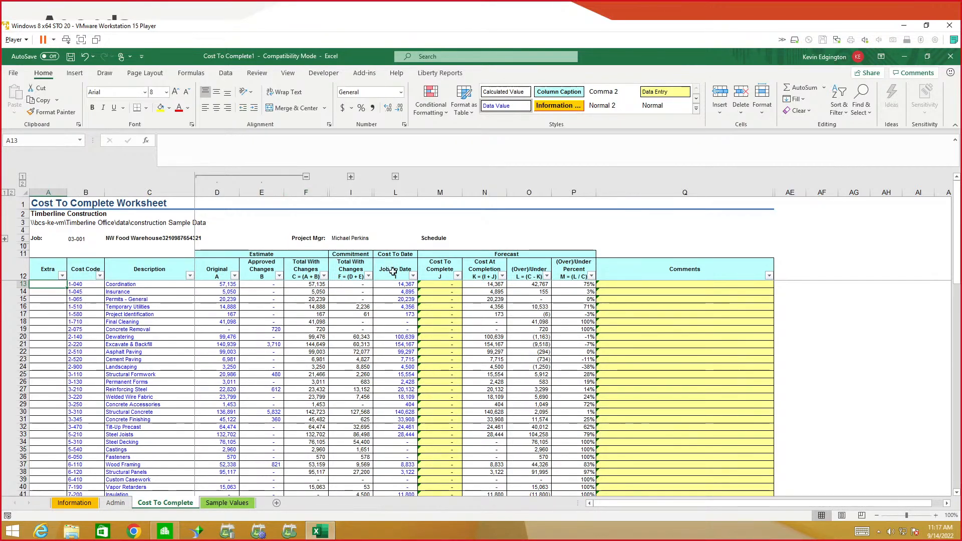
click(306, 176)
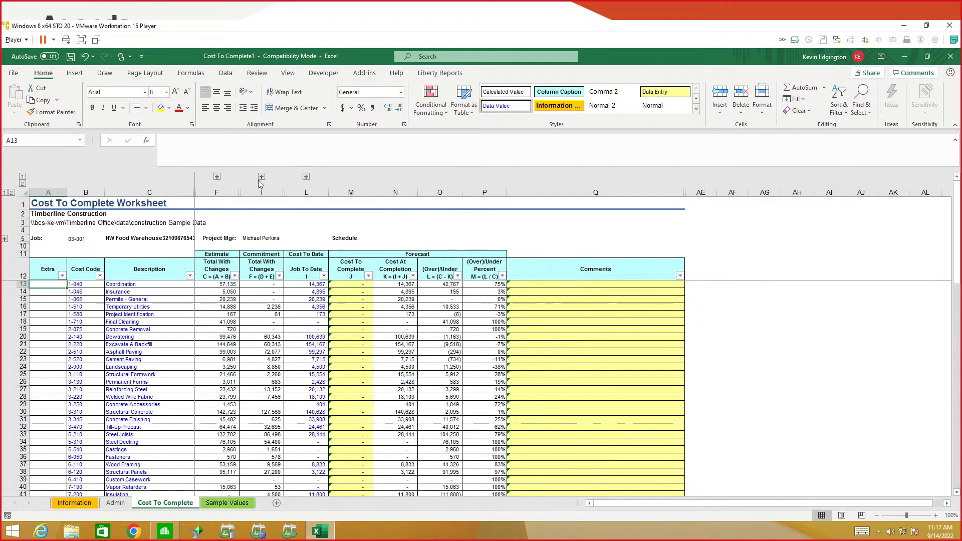
click(262, 176)
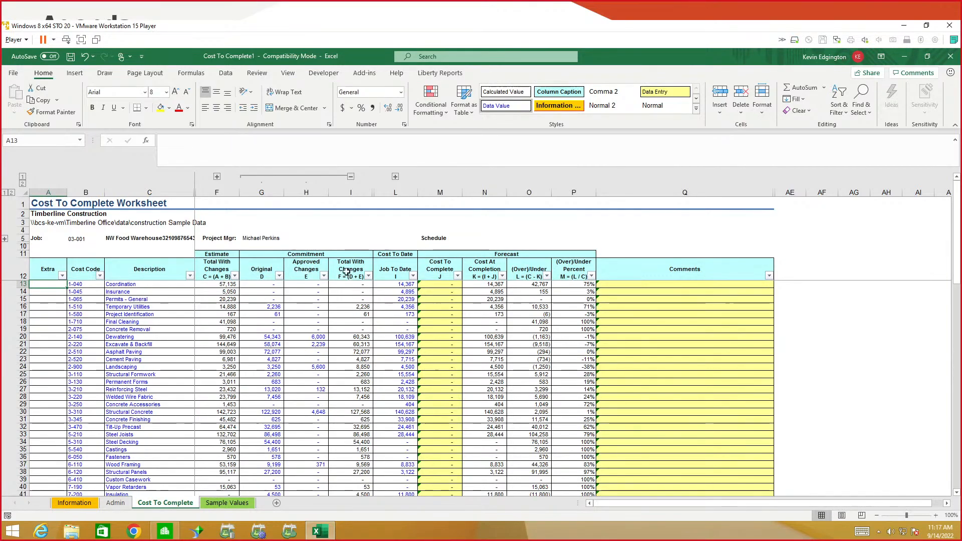
click(351, 177)
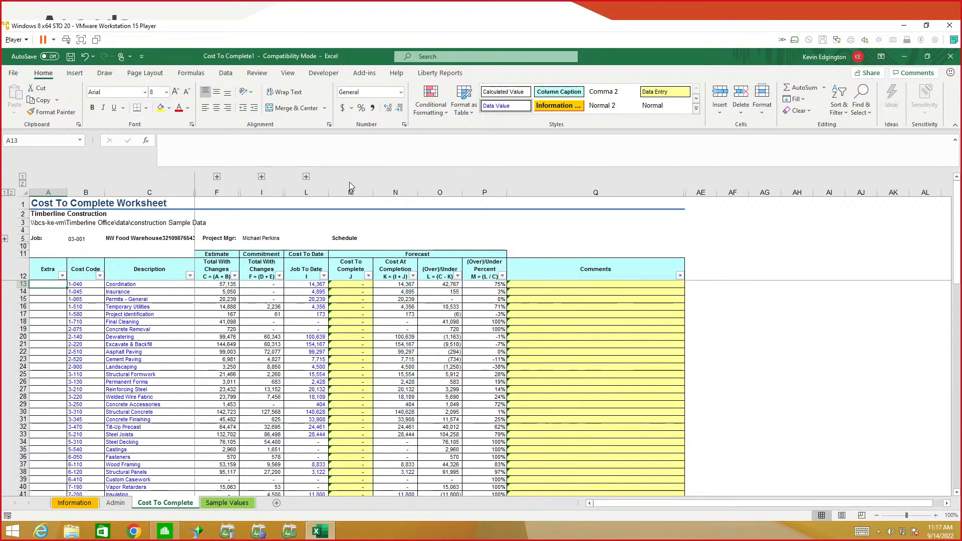
click(306, 177)
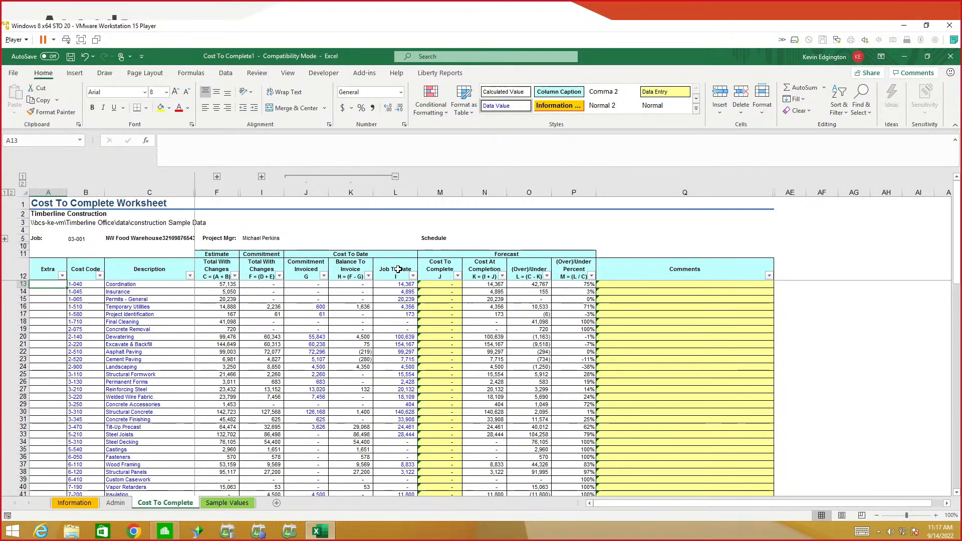
click(396, 177)
Enter a Cost To Complete of 100 for cost code 1-045 Insurance, select its comment cell, and clear the forecast value
click(365, 284)
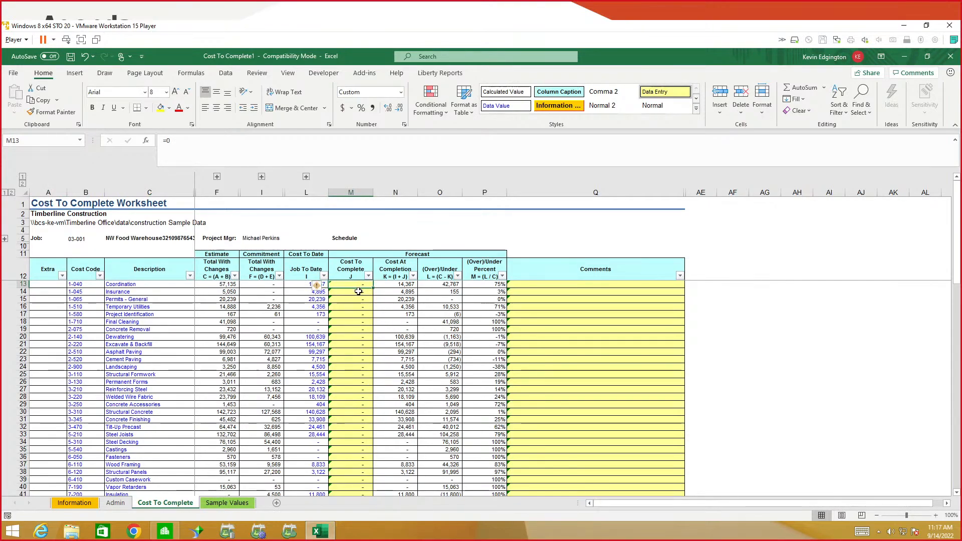
click(357, 293)
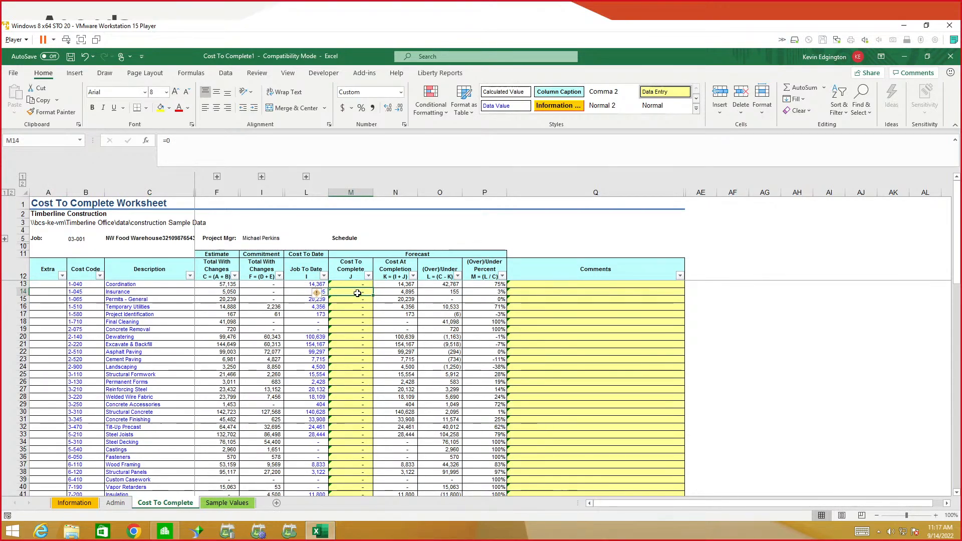
text(100)
key(Return)
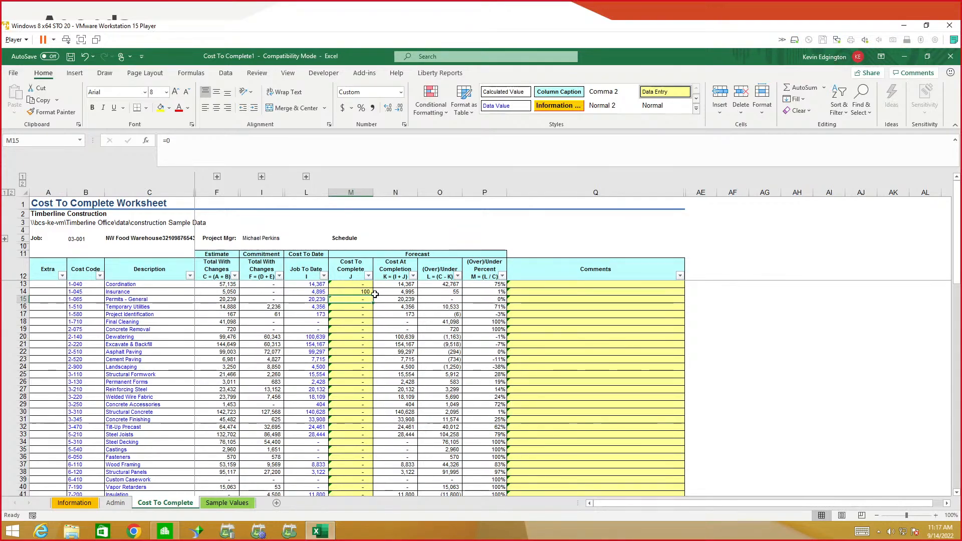
click(516, 294)
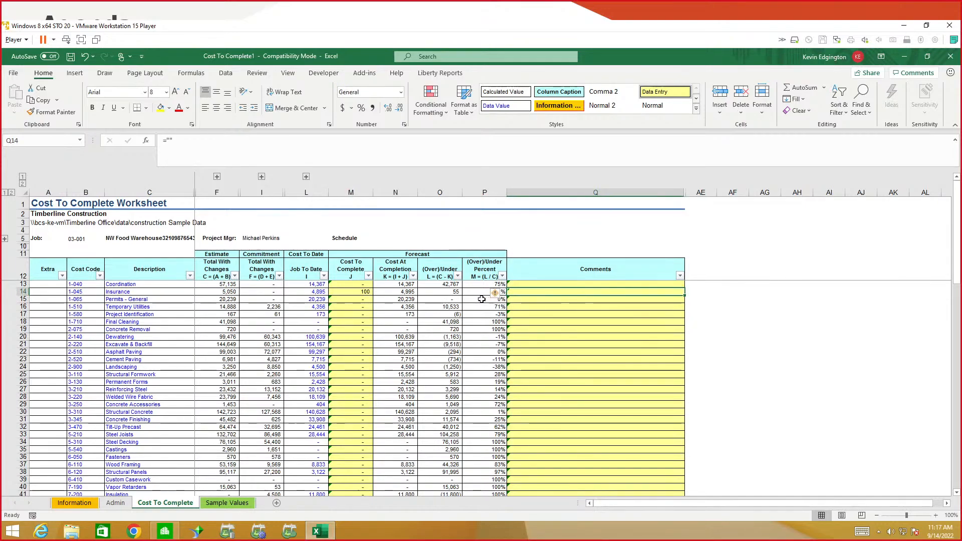
click(345, 292)
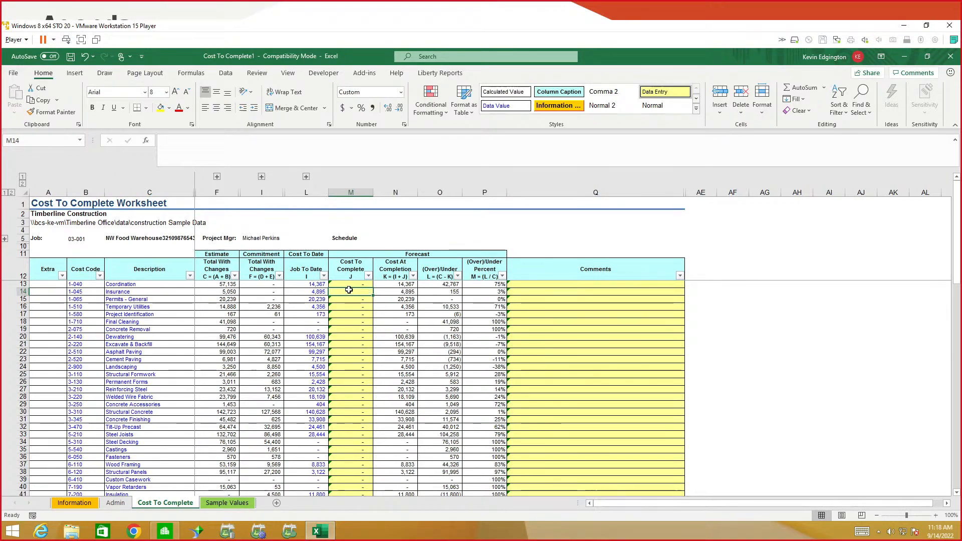
Review the worksheet's totals, Contract Summary and Profit Projection, and close the Cost To Complete workbook without saving
scroll(375, 397, down, 4)
scroll(375, 397, down, 12)
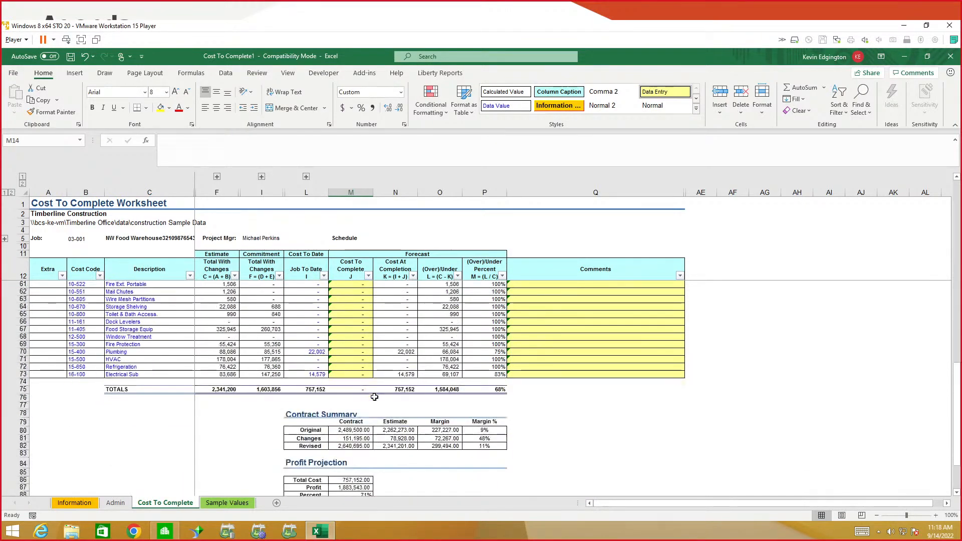
scroll(376, 464, down, 2)
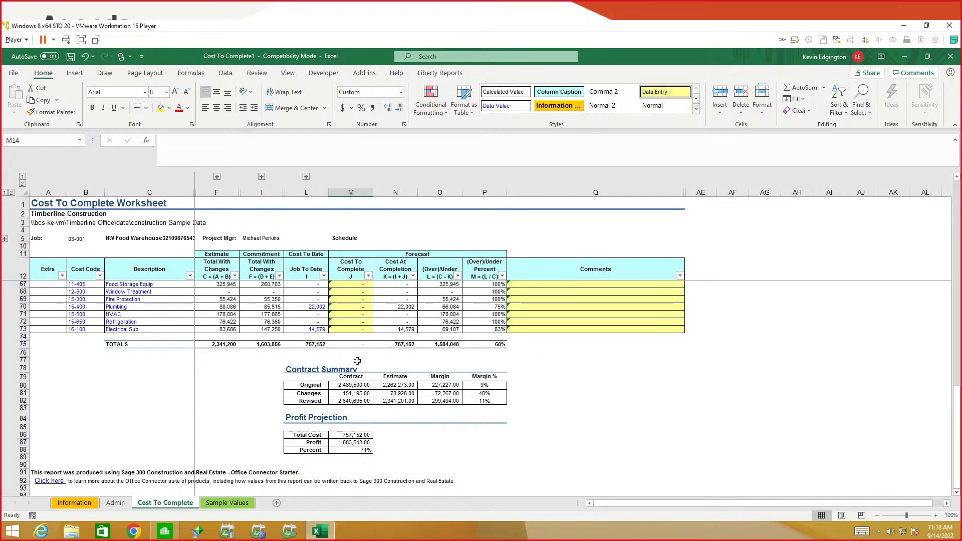
scroll(353, 366, up, 18)
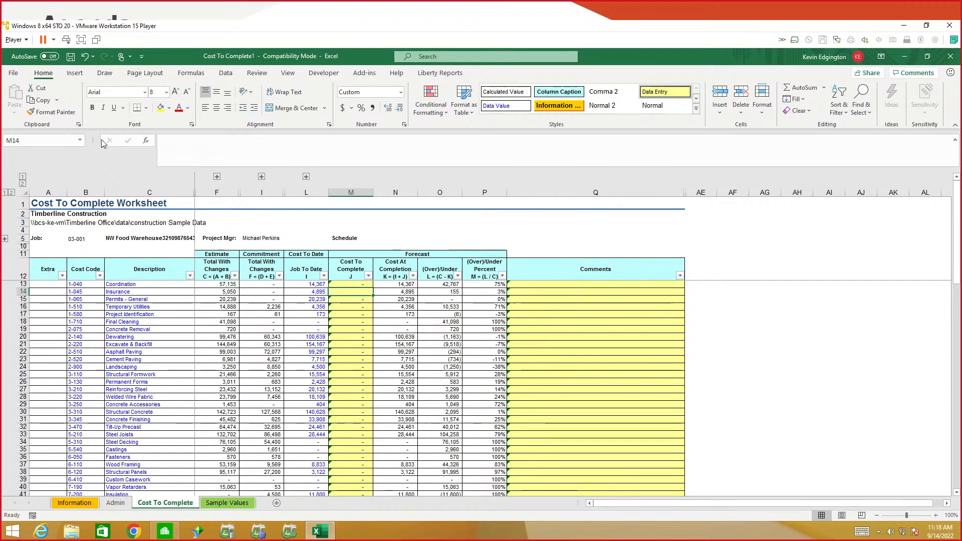
click(20, 75)
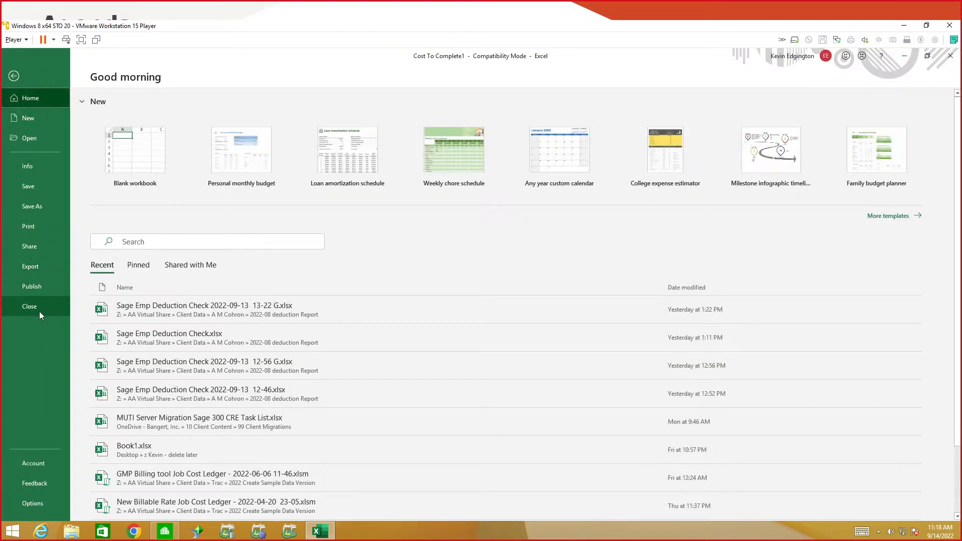
click(40, 311)
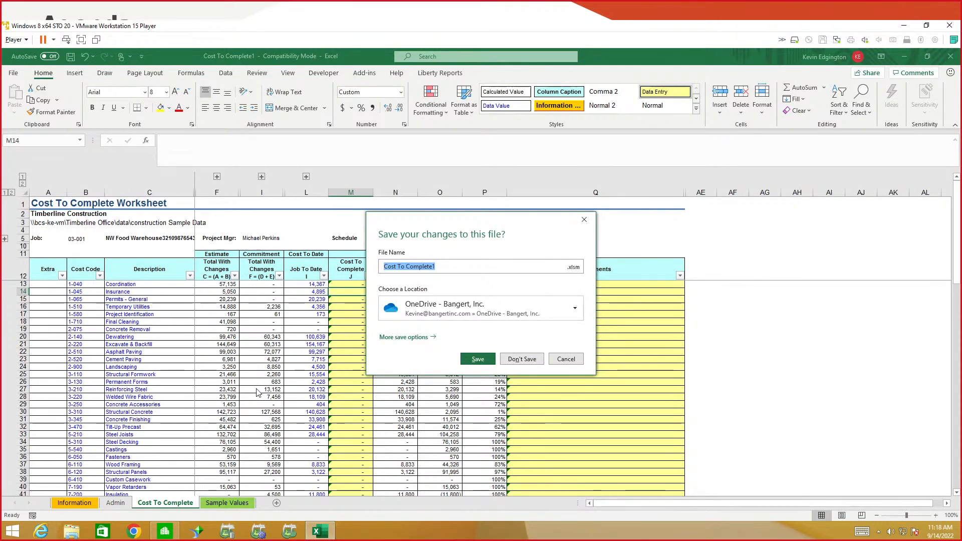
click(523, 360)
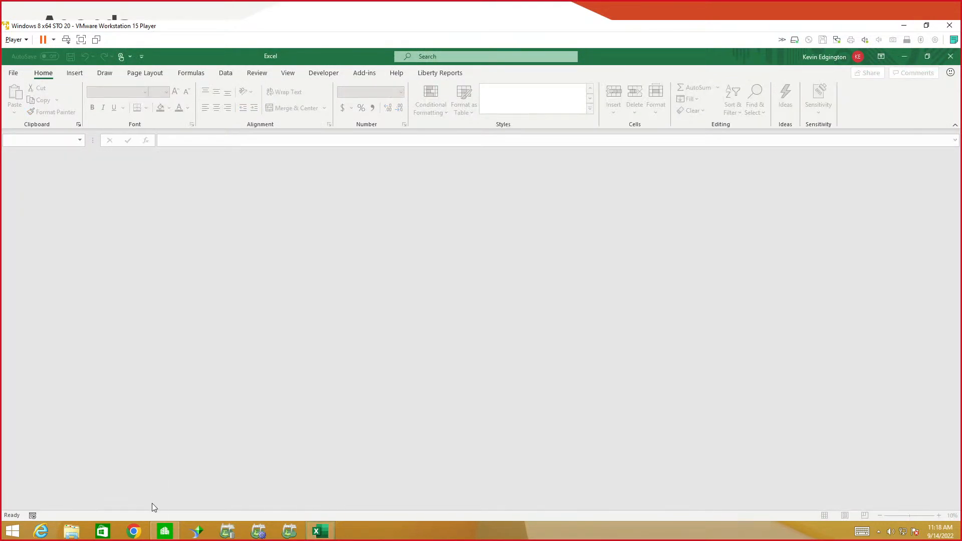
From the Sage 300 desktop, open the Search Sage 300 CRE report for Timberline Construction, declining macro instructions, and trust the document on its Search worksheet
click(171, 535)
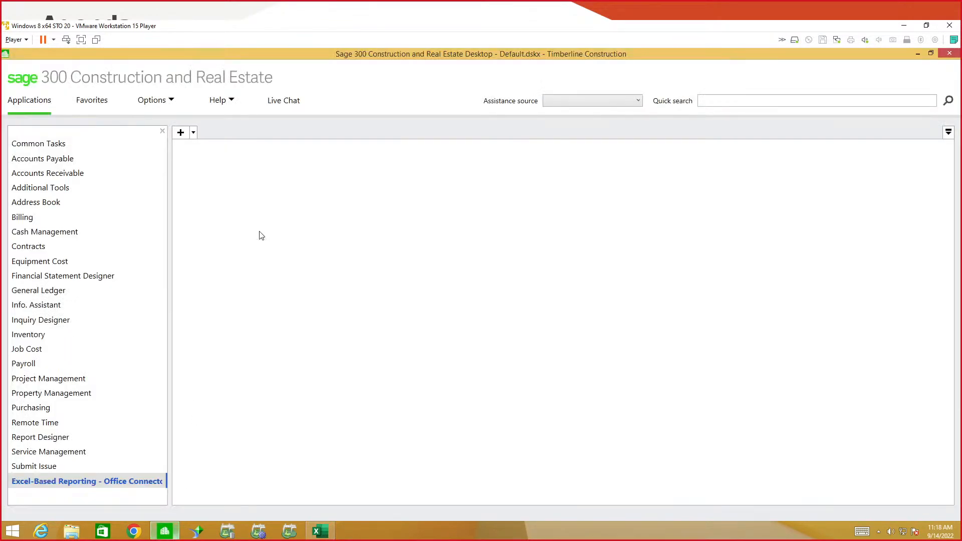
click(74, 481)
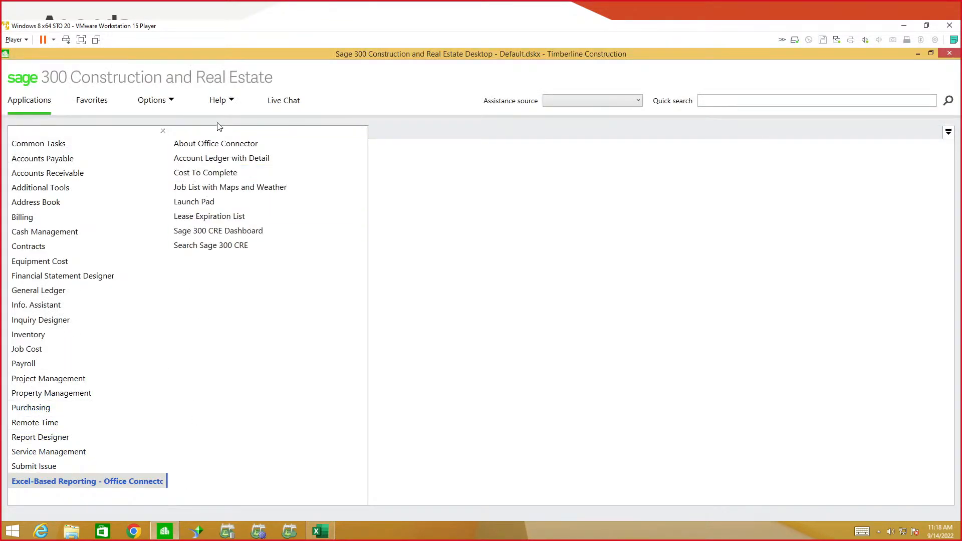
click(235, 245)
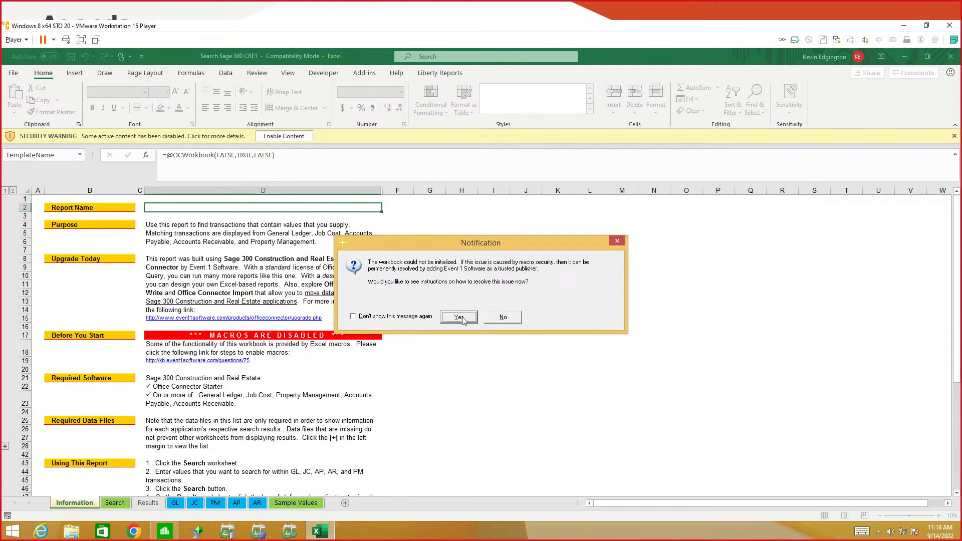
click(503, 317)
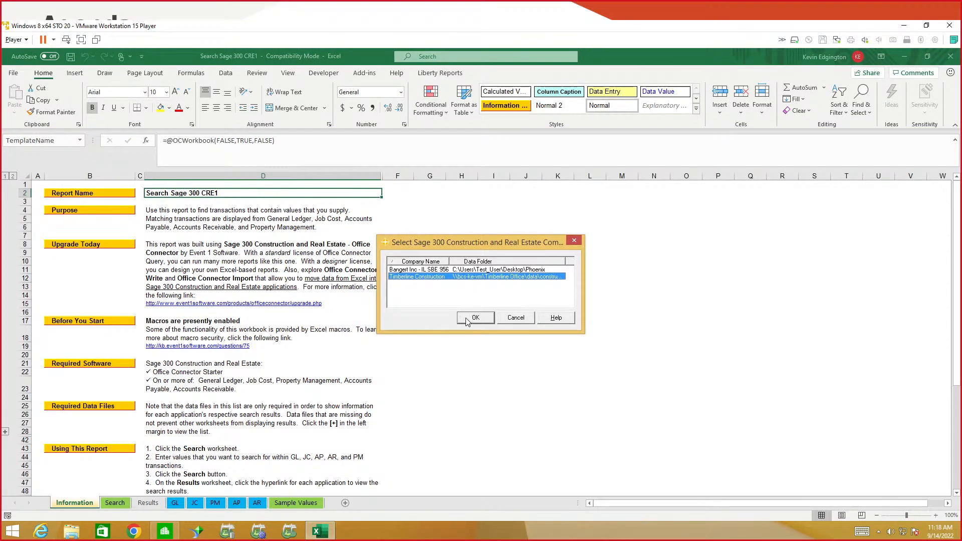
click(466, 320)
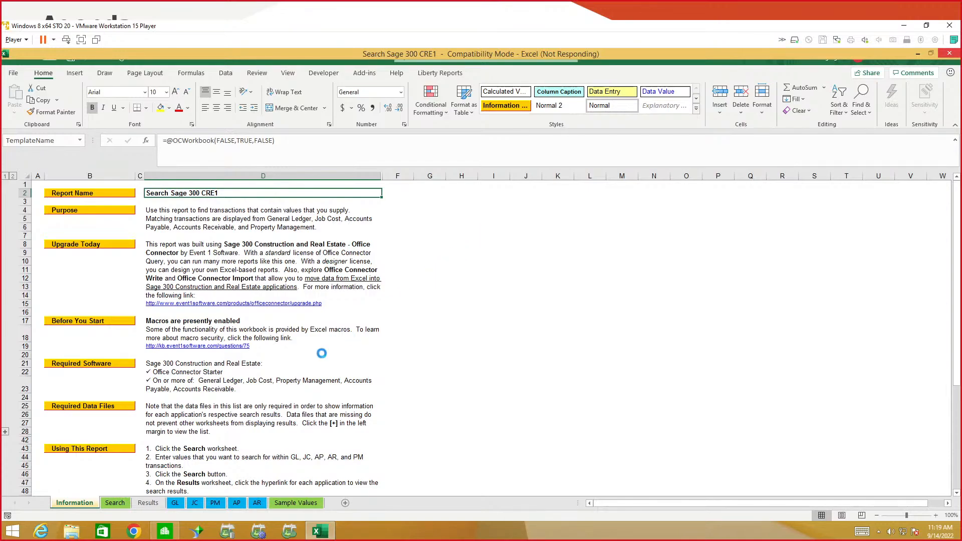
click(120, 502)
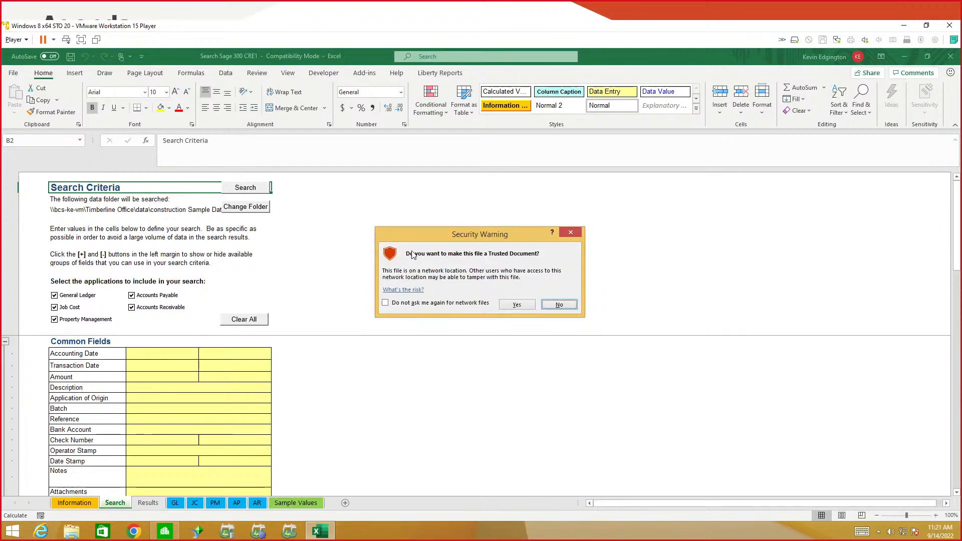
click(517, 305)
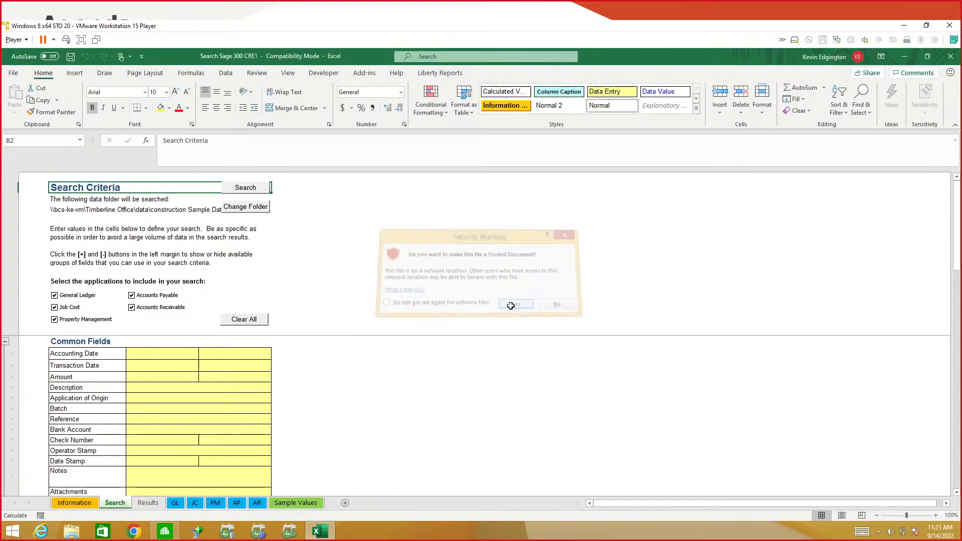
Set the Batch criterion to 48 and run the search across all the selected applications
click(150, 409)
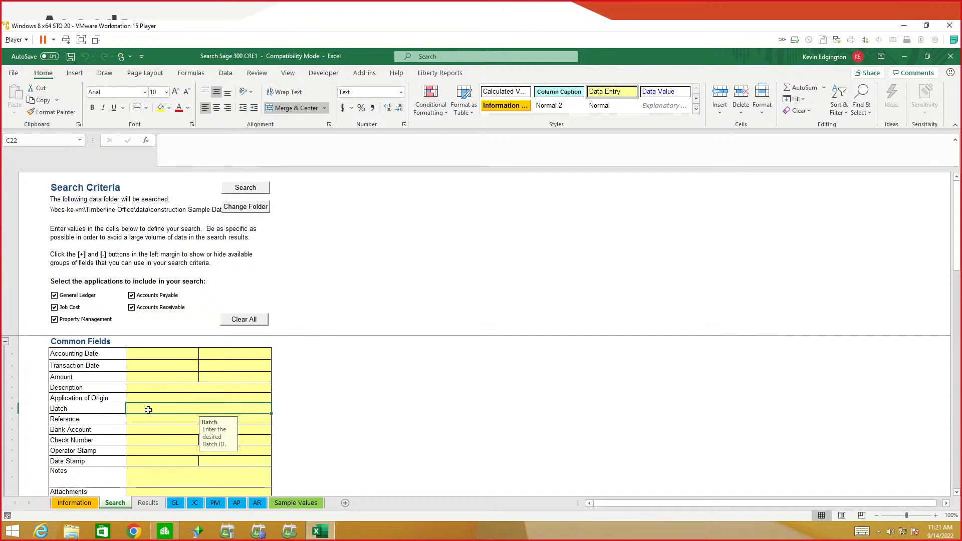
text(48)
key(Return)
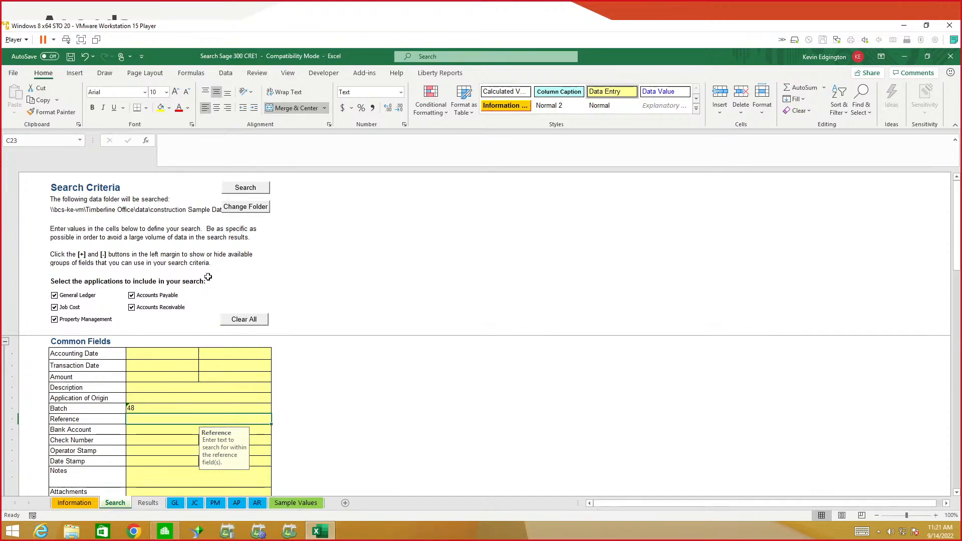
click(243, 189)
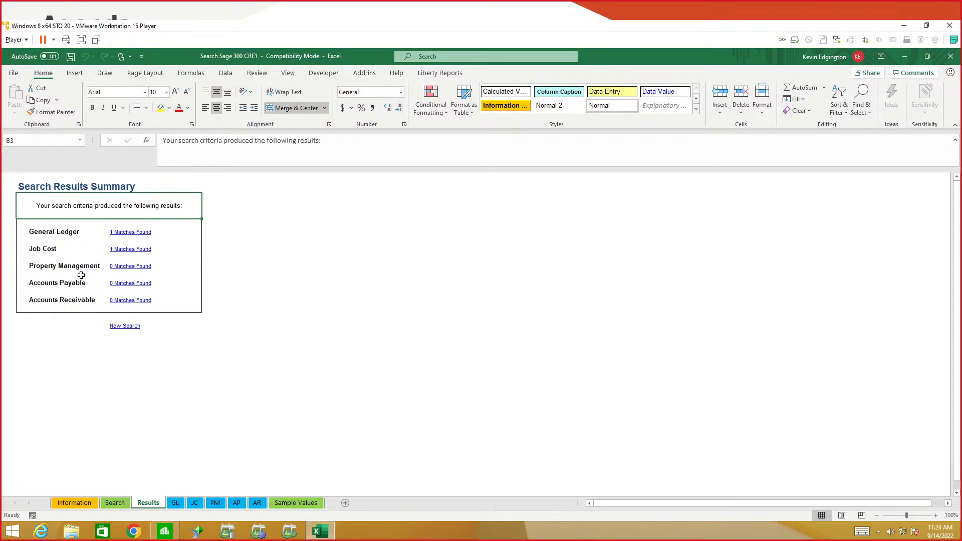
Examine the General Ledger and Job Cost search results, selecting the three Weekly equip charge descriptions in the Job Cost list
click(127, 238)
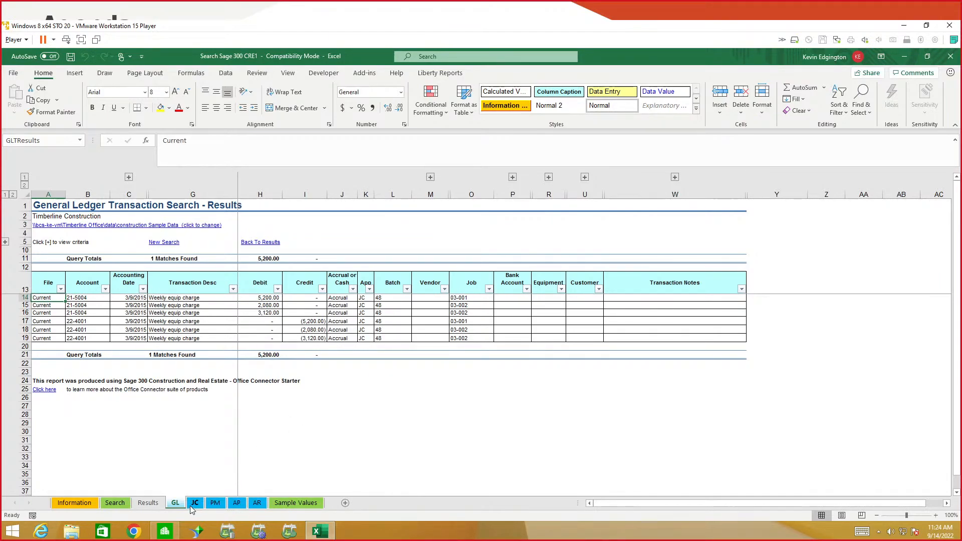
click(146, 503)
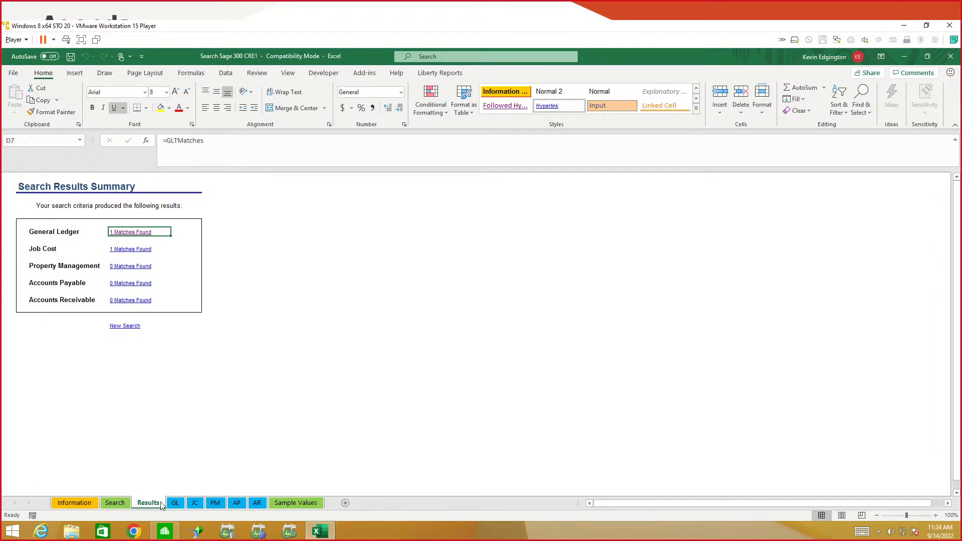
click(195, 503)
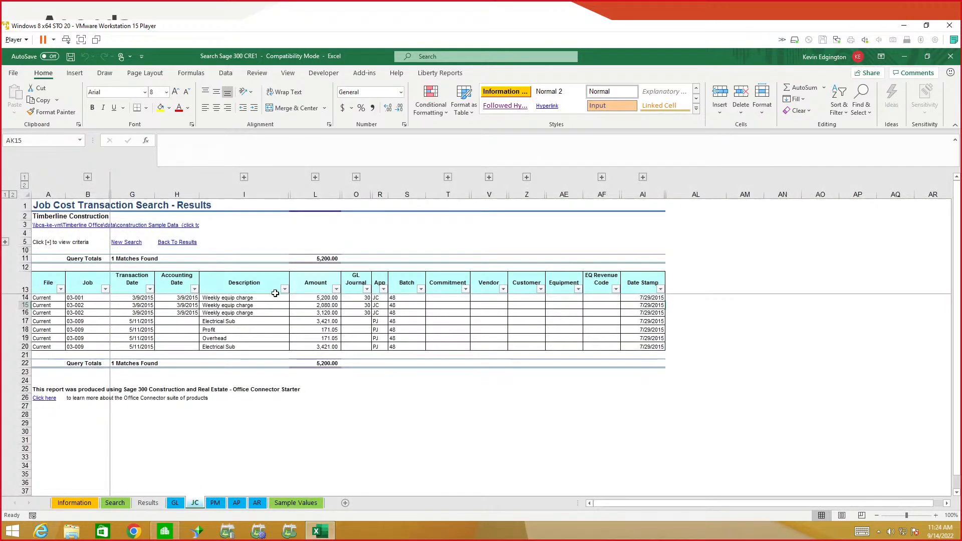
drag(230, 300, 231, 314)
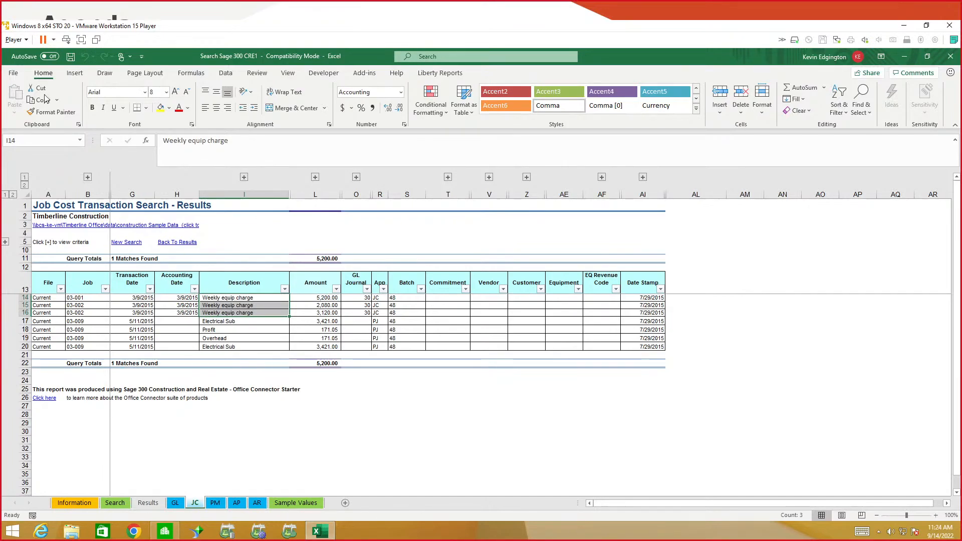
Close the Search Sage 300 CRE1 workbook without saving and advance the presentation to the Next Level Report Ideas & Samples slide
click(14, 74)
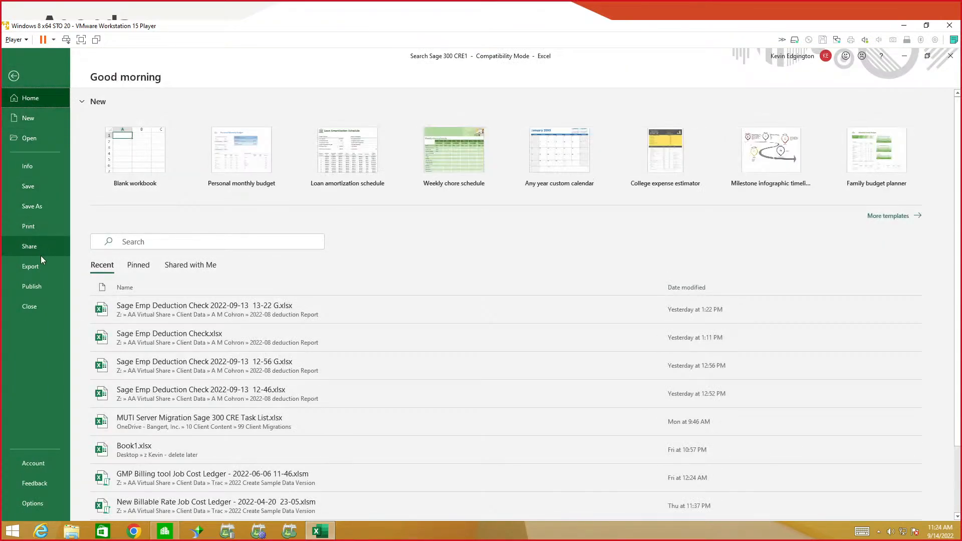
key(Escape)
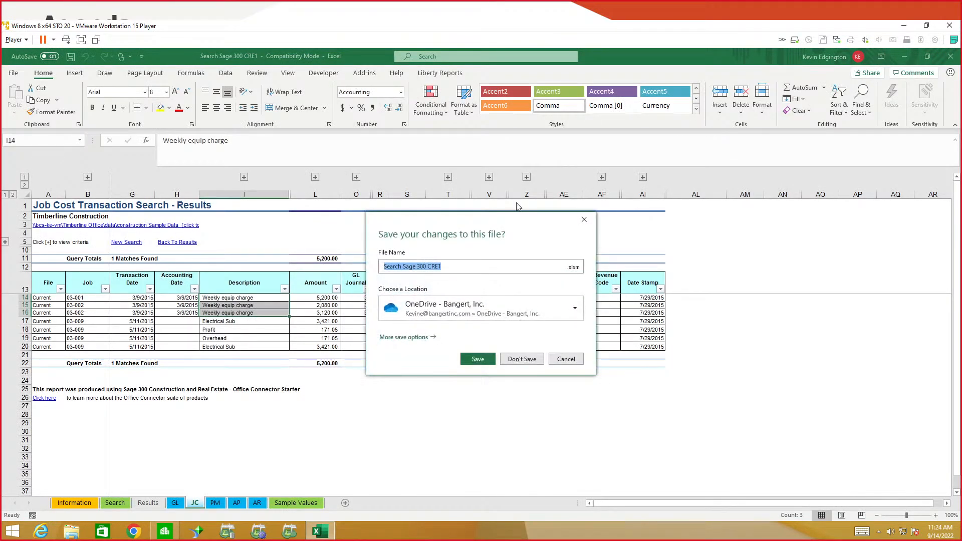
click(522, 359)
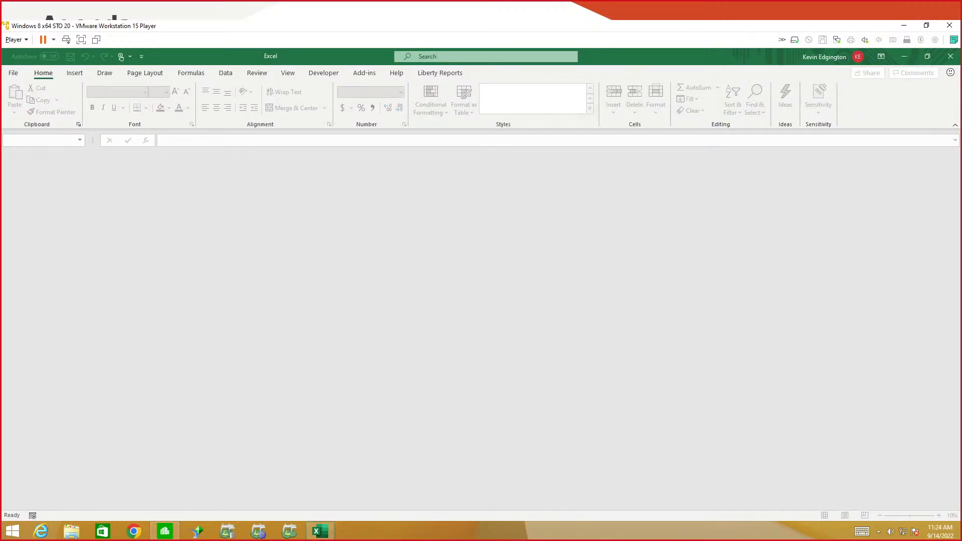
click(547, 16)
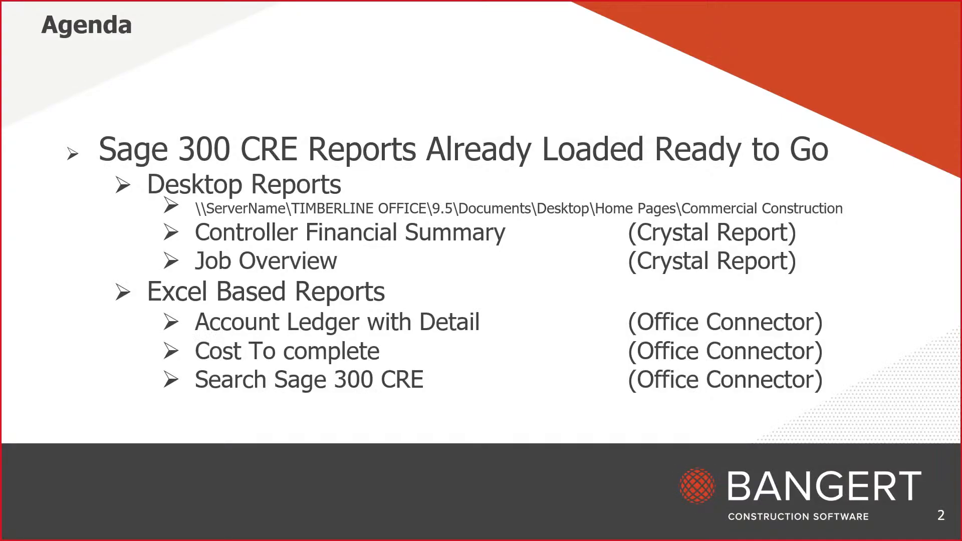
click(457, 206)
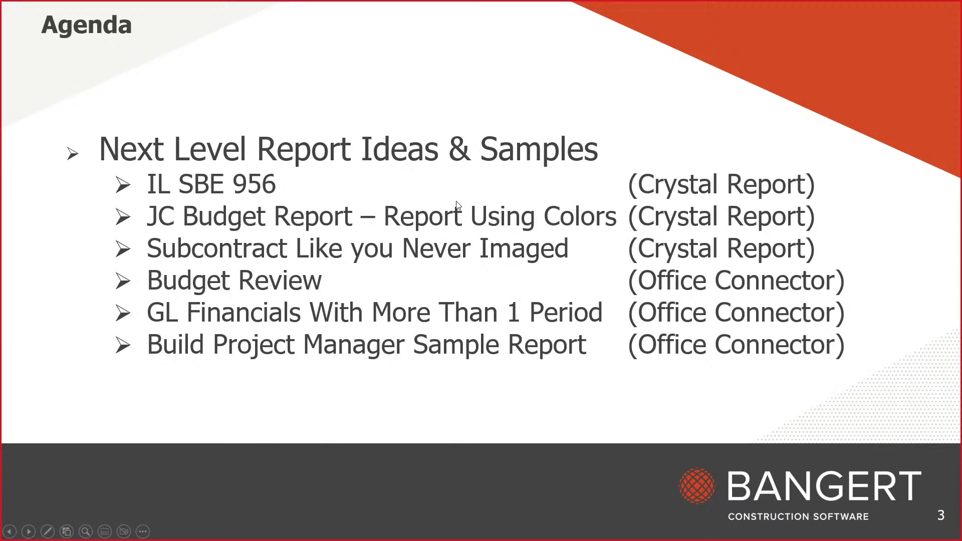
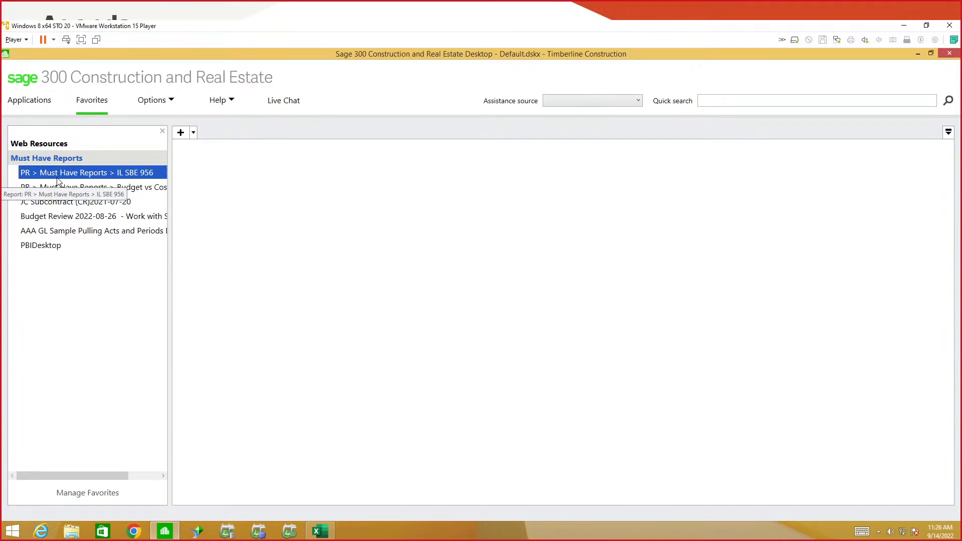
Switch the Sage 300 desktop to the Bangert Inc - IL SBE 956 company
click(155, 101)
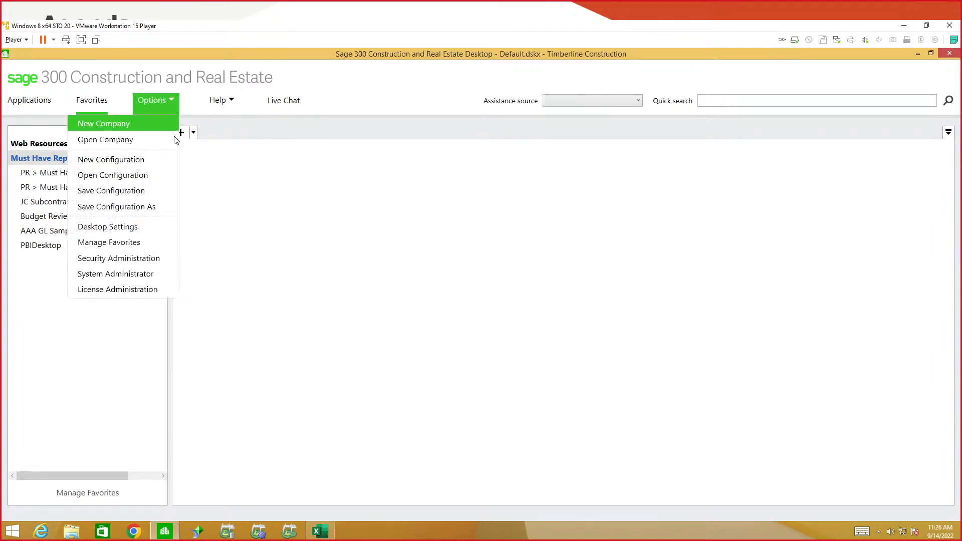
click(147, 141)
click(333, 210)
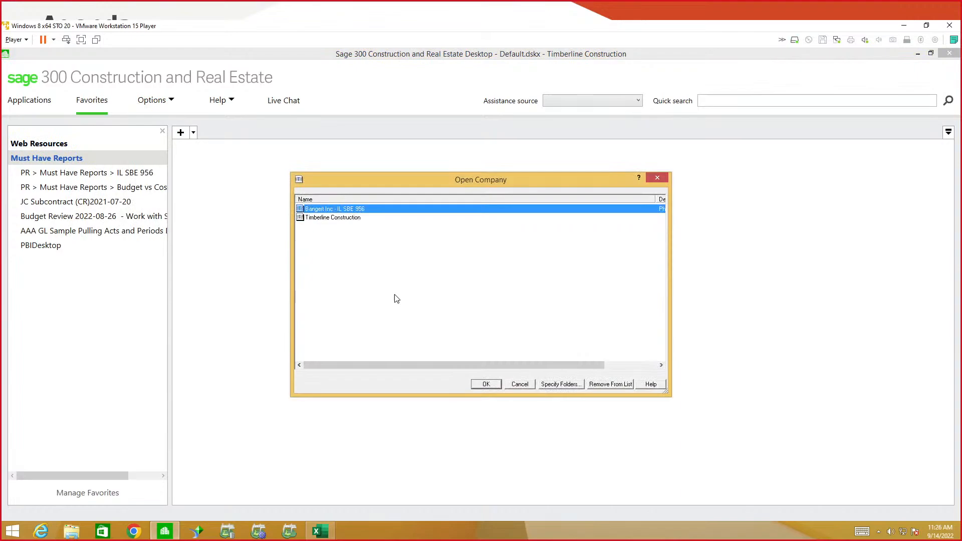
click(486, 385)
Open the IL SBE 956 favorite report and preview it for period end dates 7/01/2022 to 7/31/2022, job 21-0065
click(97, 171)
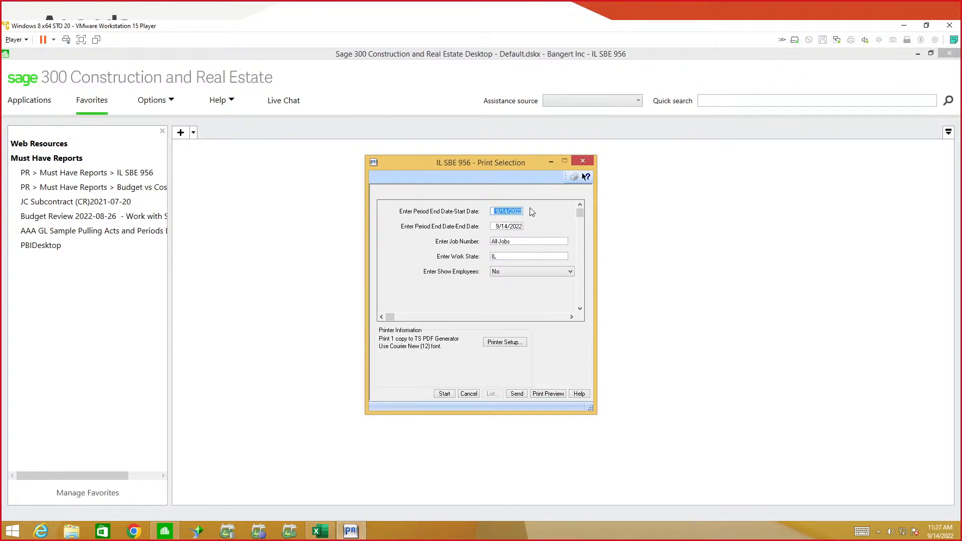
text(7/1)
key(Tab)
text(7/)
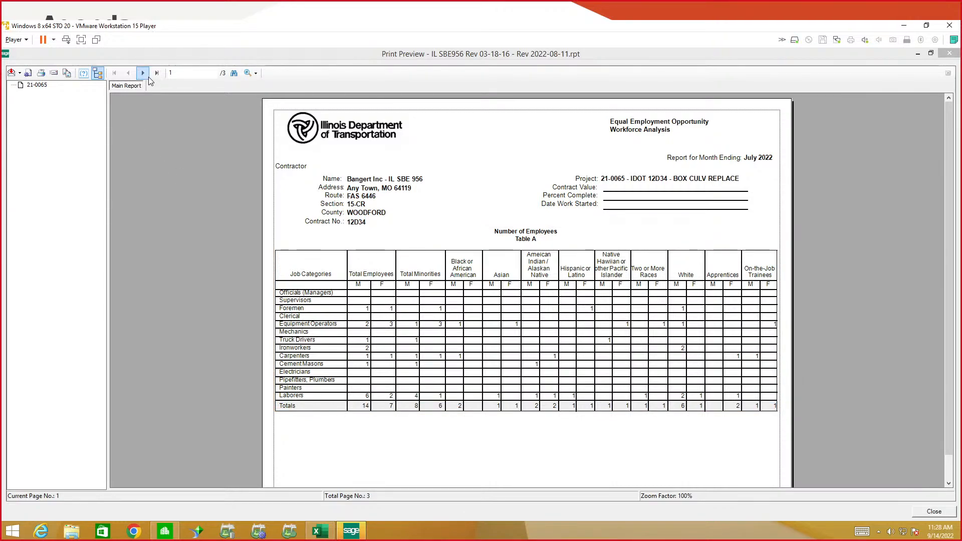
Review the employee count and hours of employment tables through page 3 of the IL SBE 956 report, and close the preview
click(143, 74)
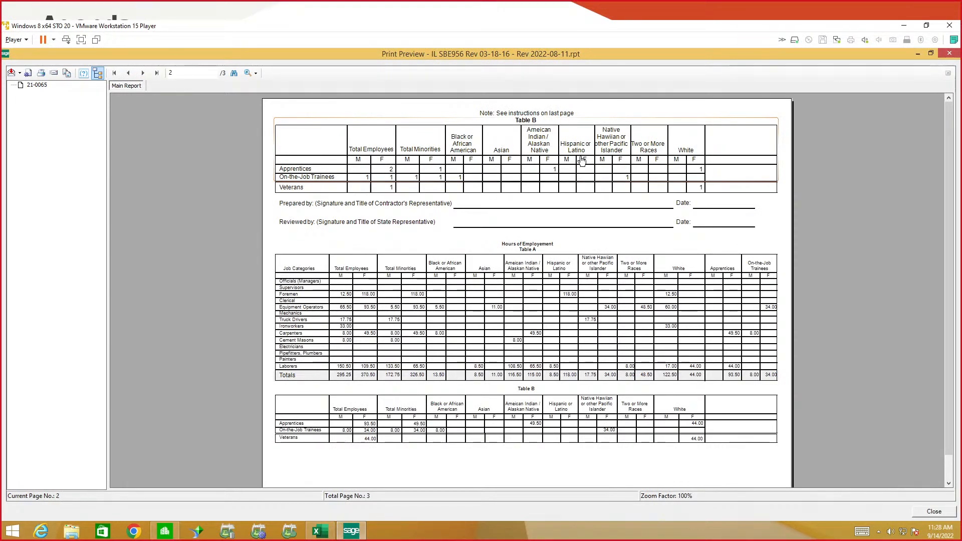
click(378, 189)
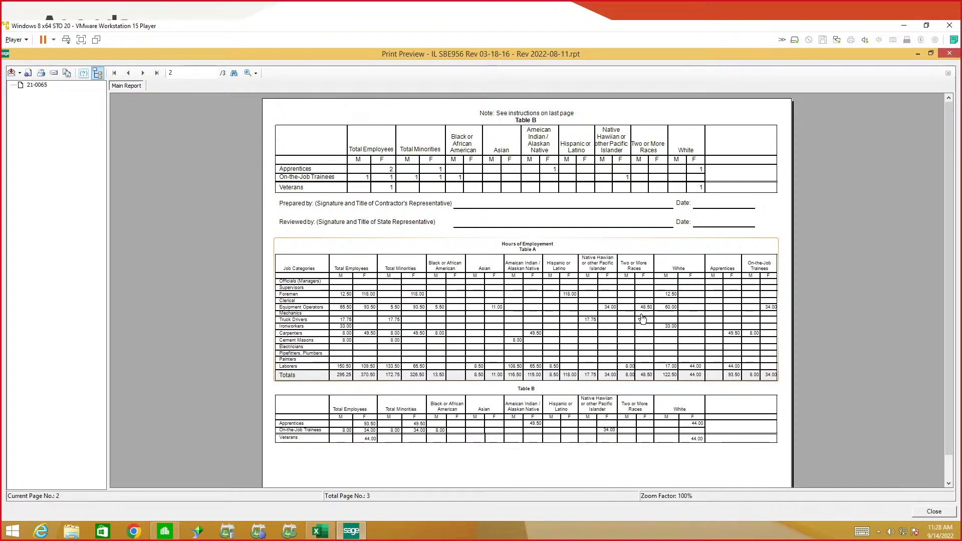
click(143, 72)
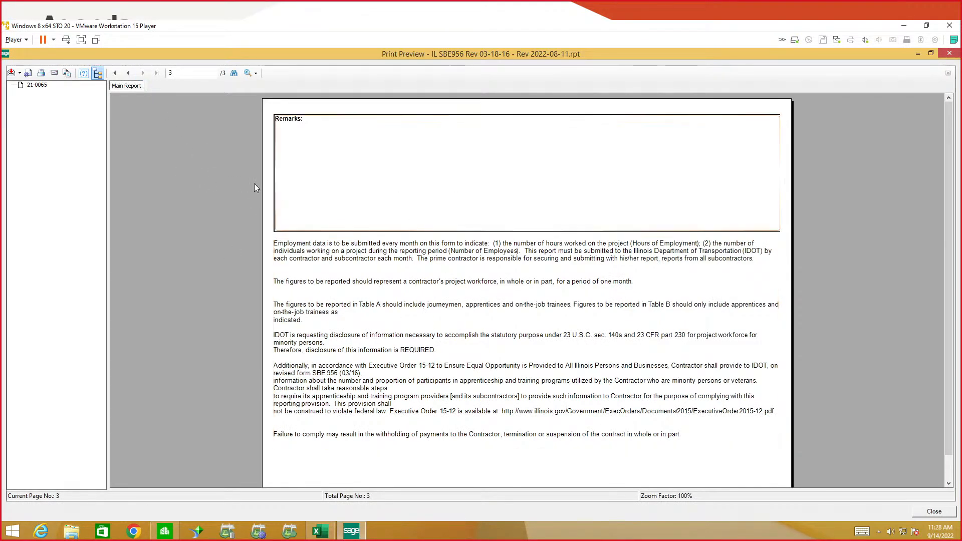
click(933, 512)
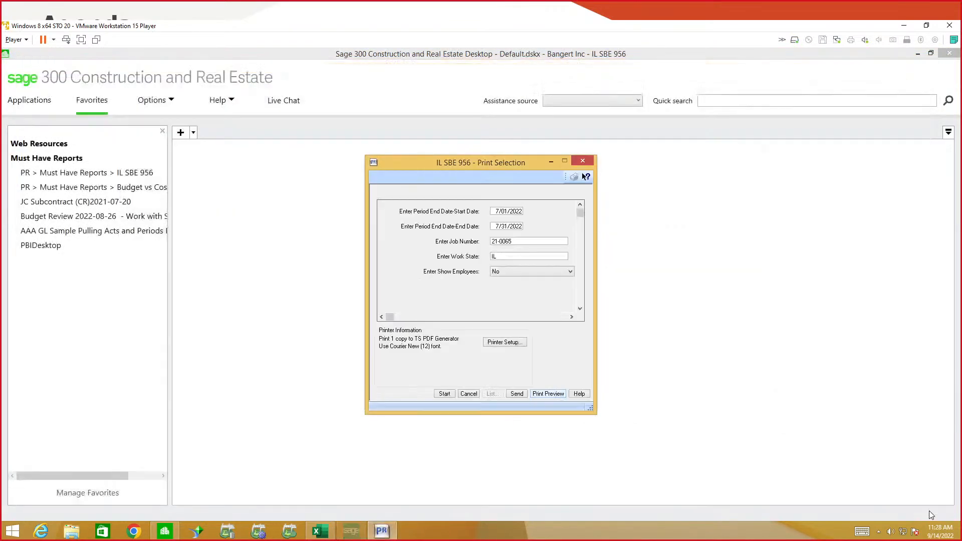
Set Show Employees to Yes for the IL SBE 956 report and preview it again
click(530, 273)
click(502, 287)
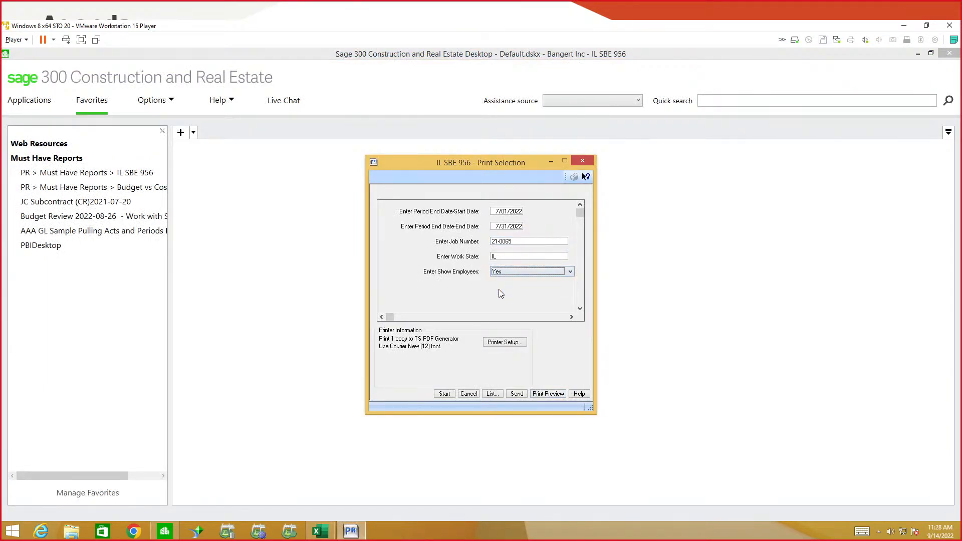
click(548, 394)
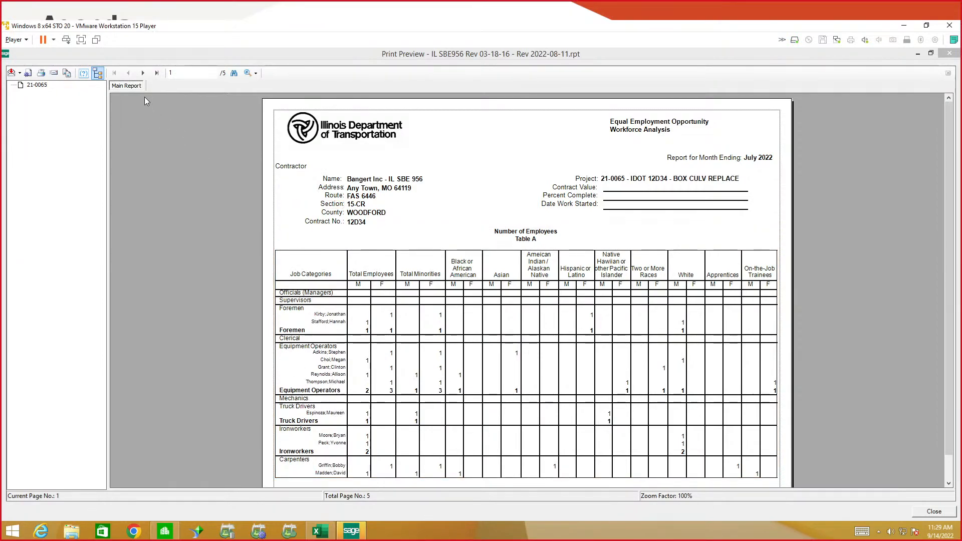
Review the individual employee detail on the report's first three pages, and close the preview and its print selection
click(142, 72)
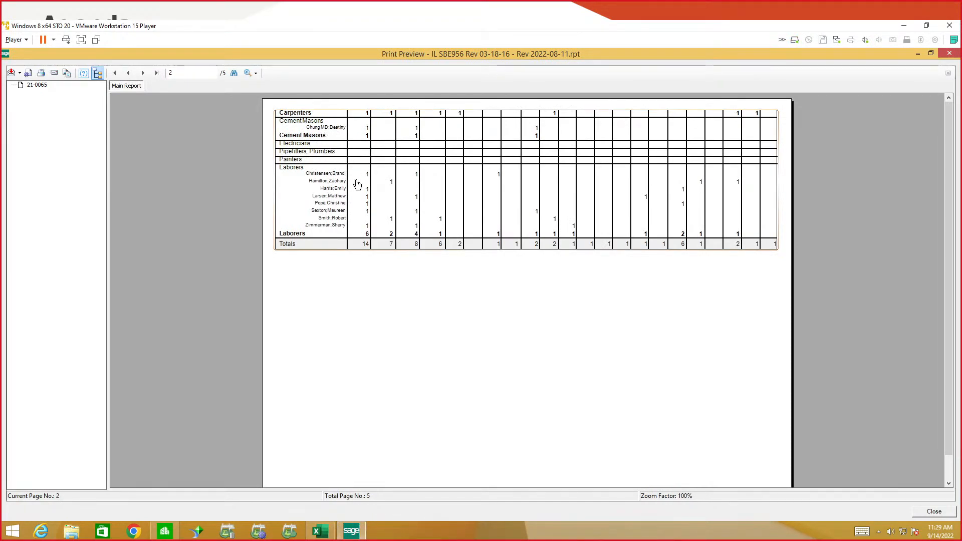
click(144, 73)
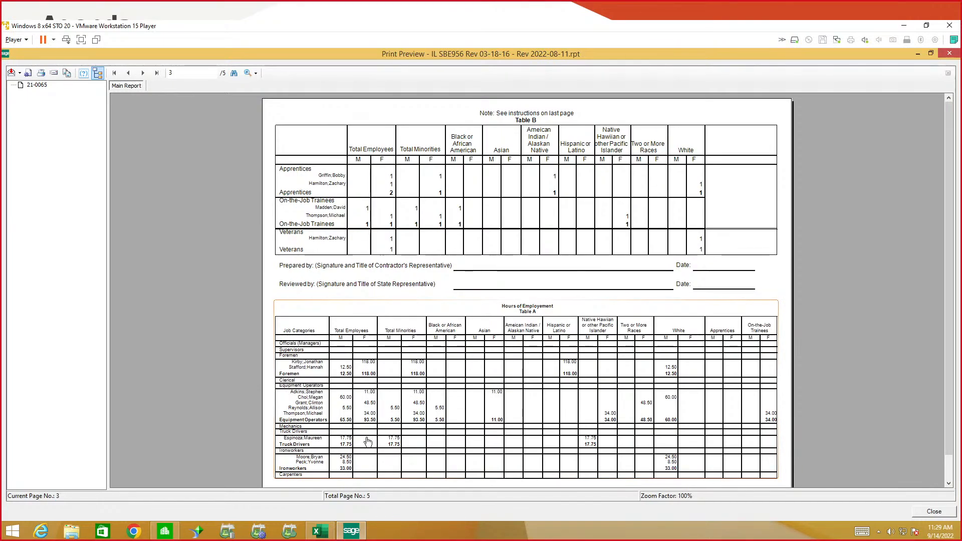
click(934, 512)
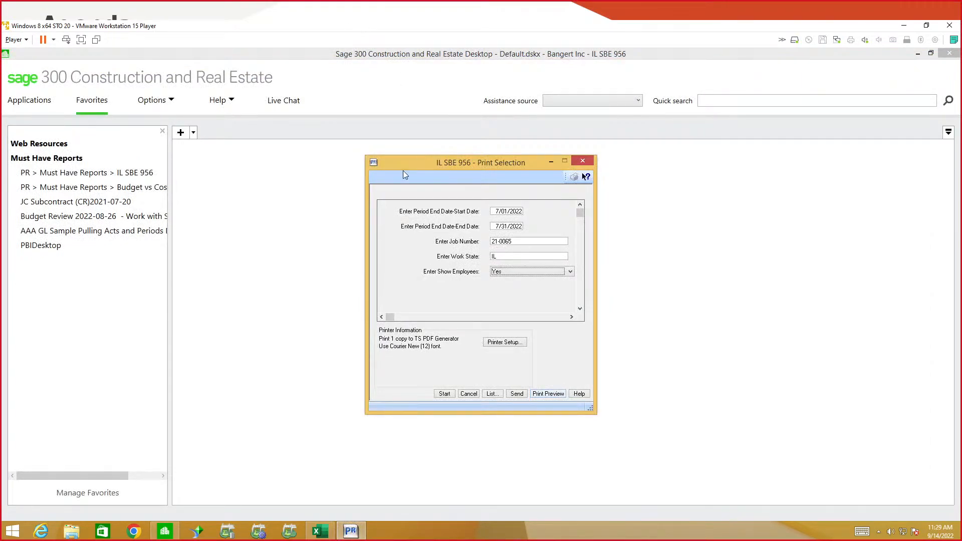
click(469, 394)
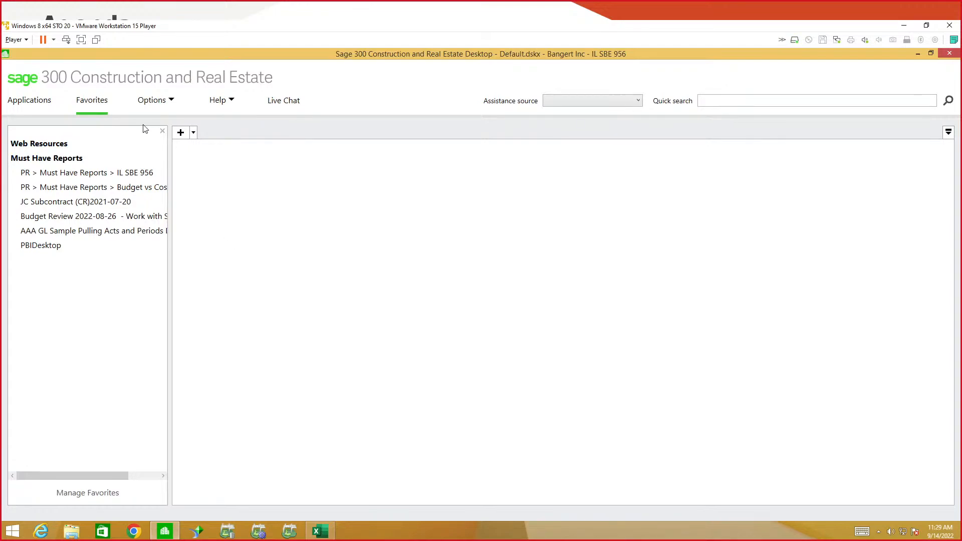
Switch the Sage 300 desktop back to the Timberline Construction company
click(151, 101)
click(156, 138)
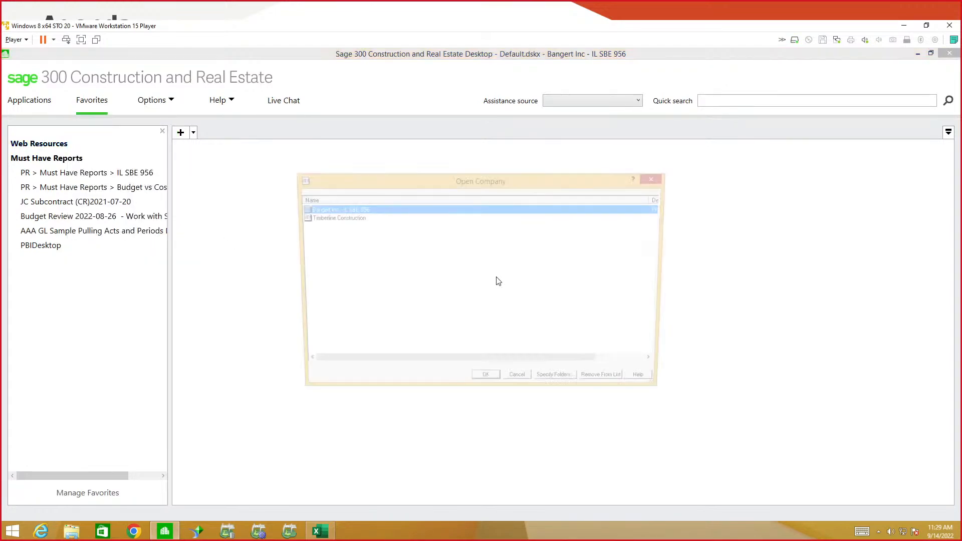
click(337, 218)
click(486, 384)
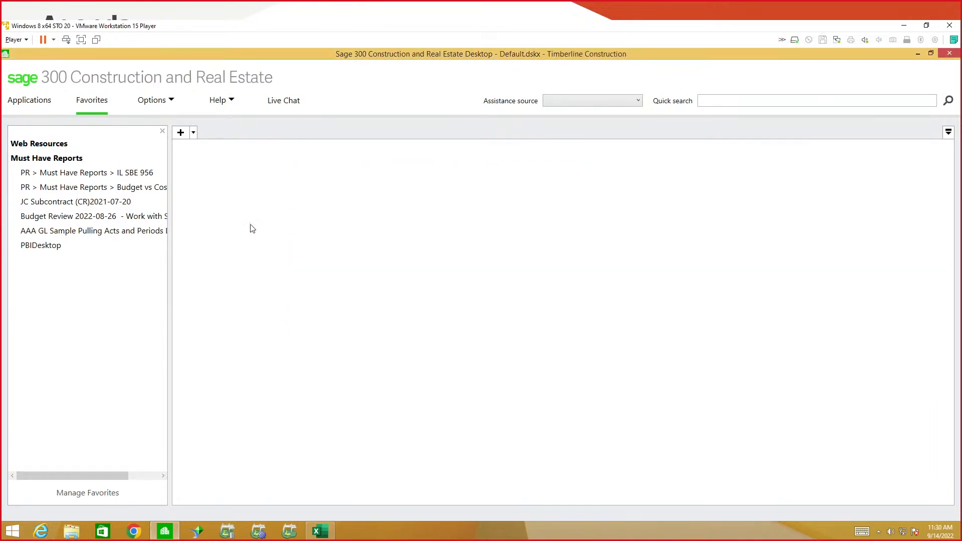
Open the Budget vs Cost with Color favorite report using the Current JC transaction file
click(114, 187)
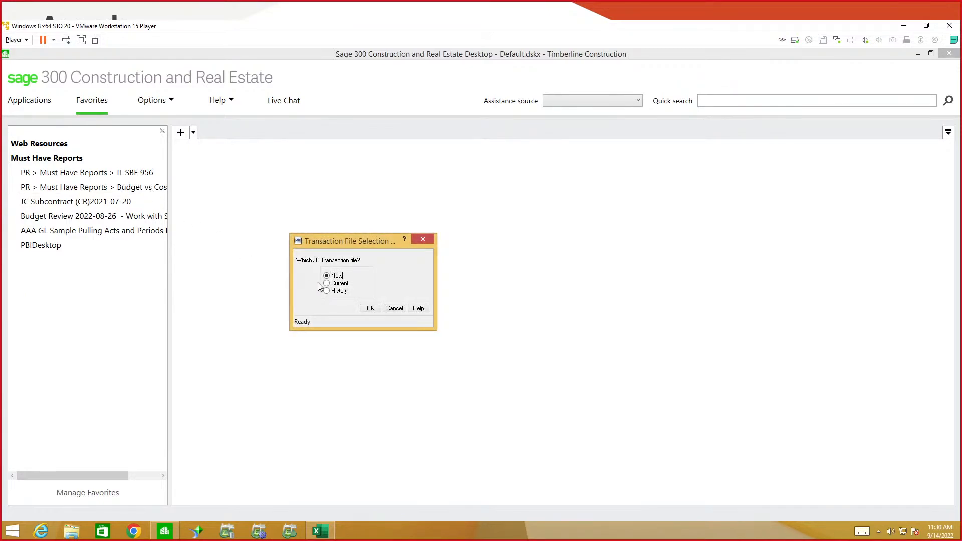
click(327, 283)
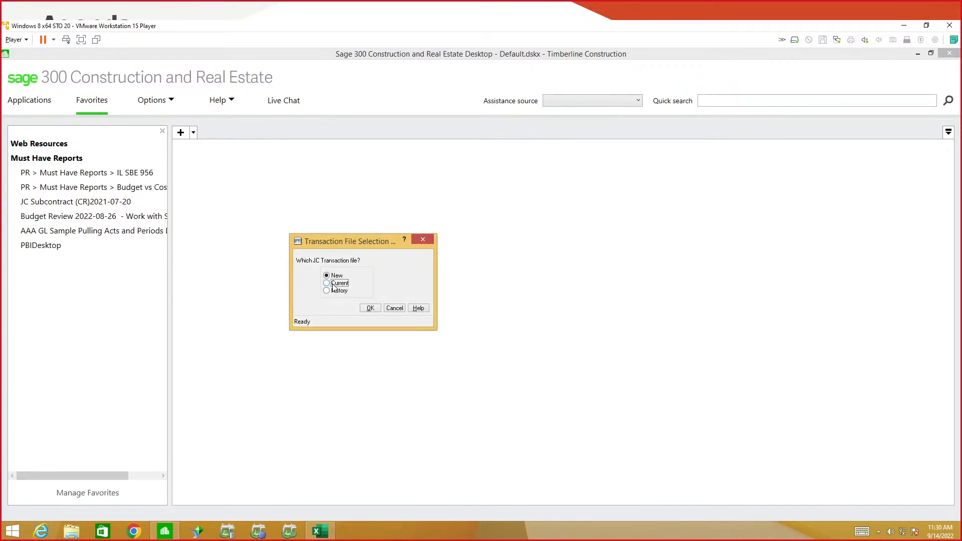
click(371, 309)
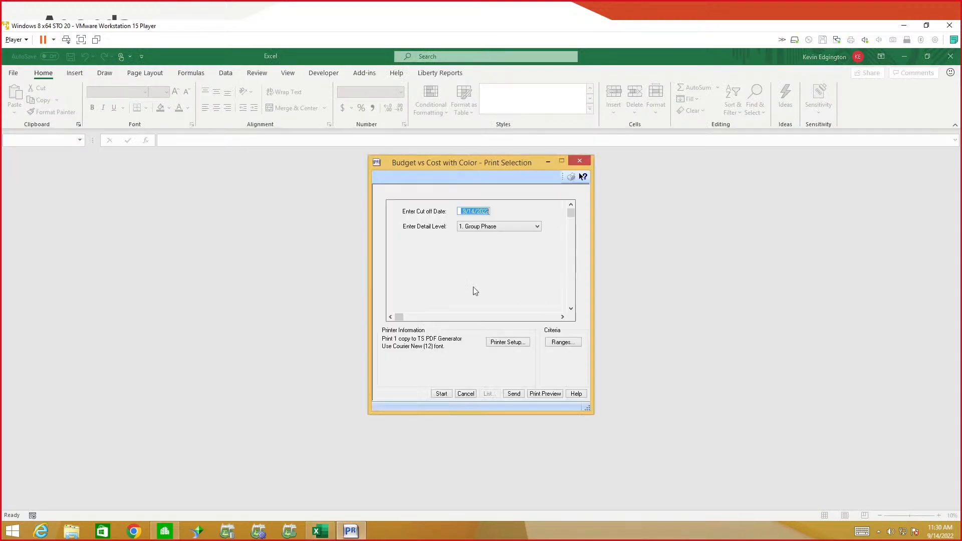
Set the detail level to 2. Cost Code, limit the range to job 03-001 NW Food Warehouse, and preview the report
click(481, 231)
click(482, 243)
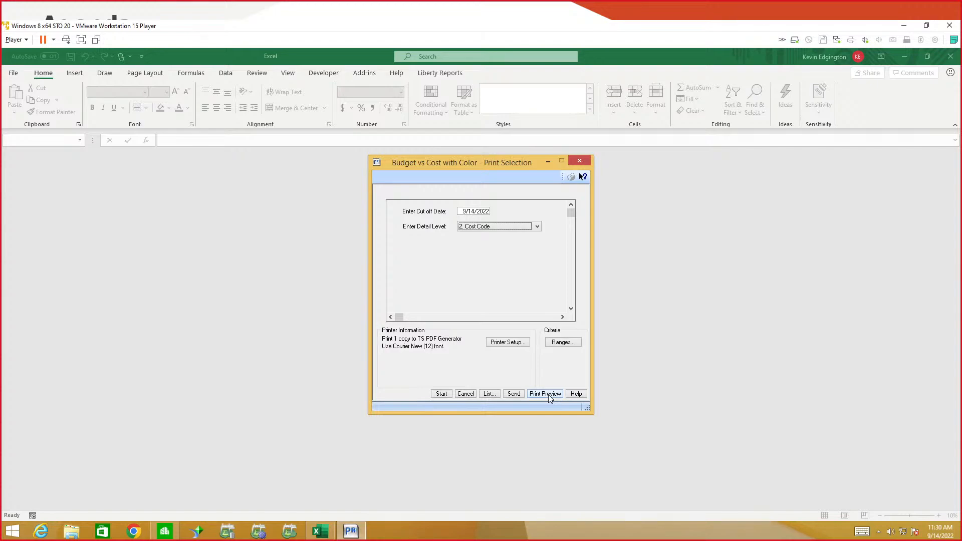
click(557, 344)
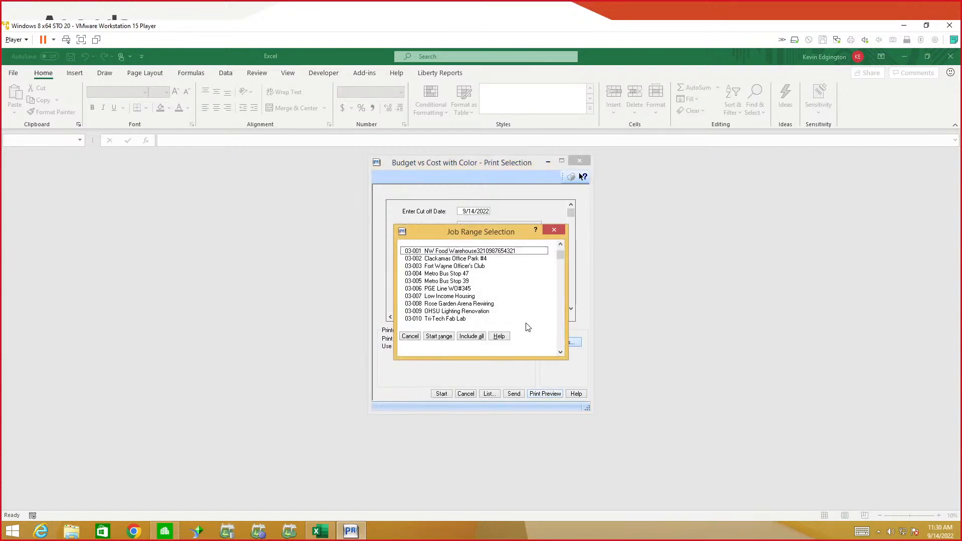
click(449, 253)
click(414, 337)
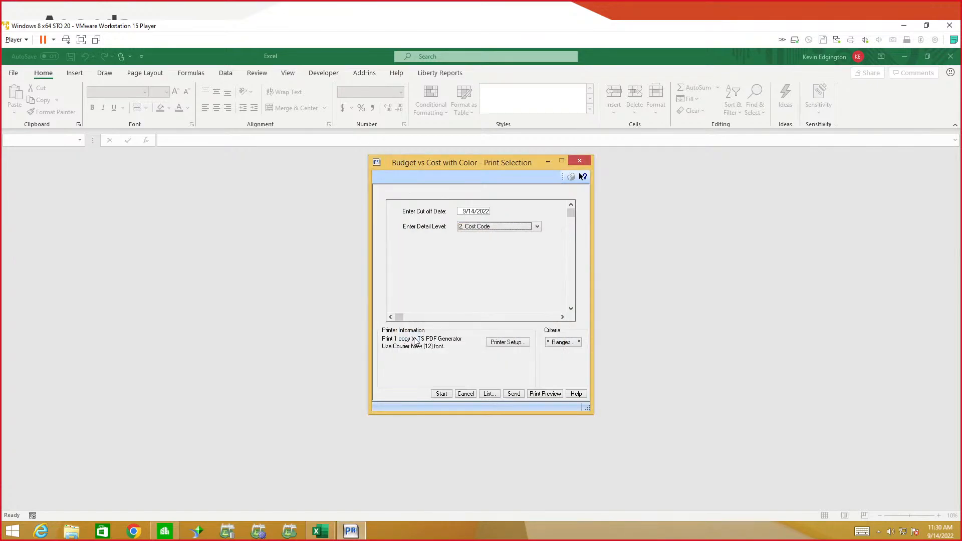
click(547, 394)
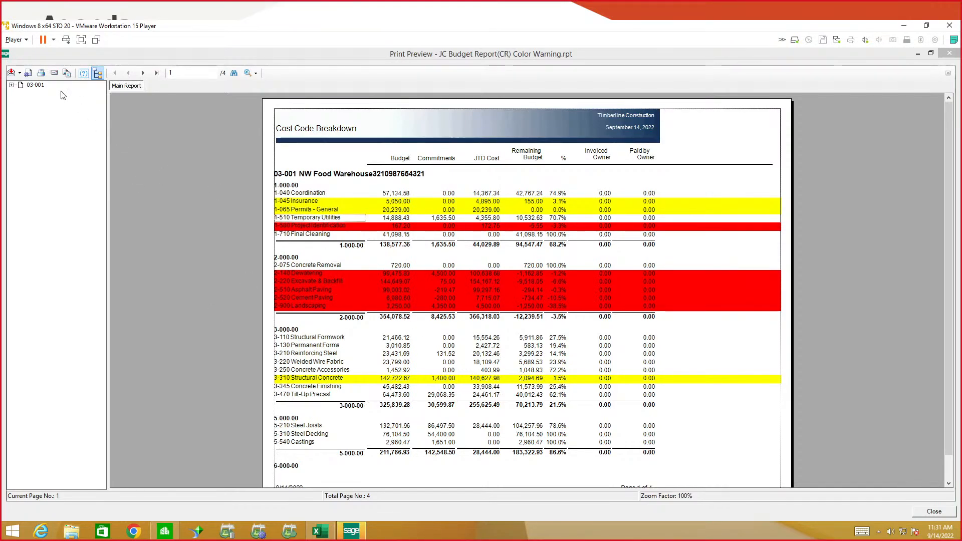
Review the yellow and red cost code rows on the first two pages, and close the preview and its print selection
click(143, 73)
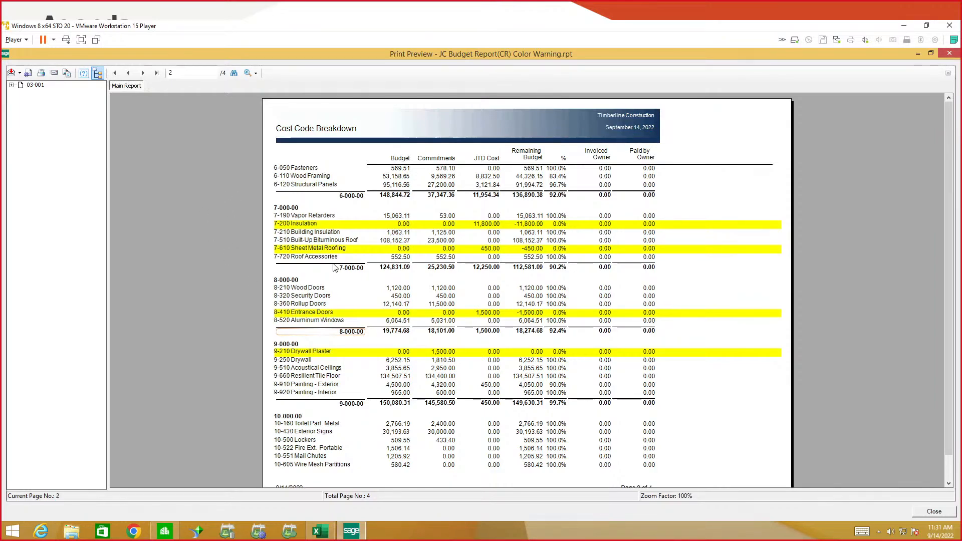
click(128, 74)
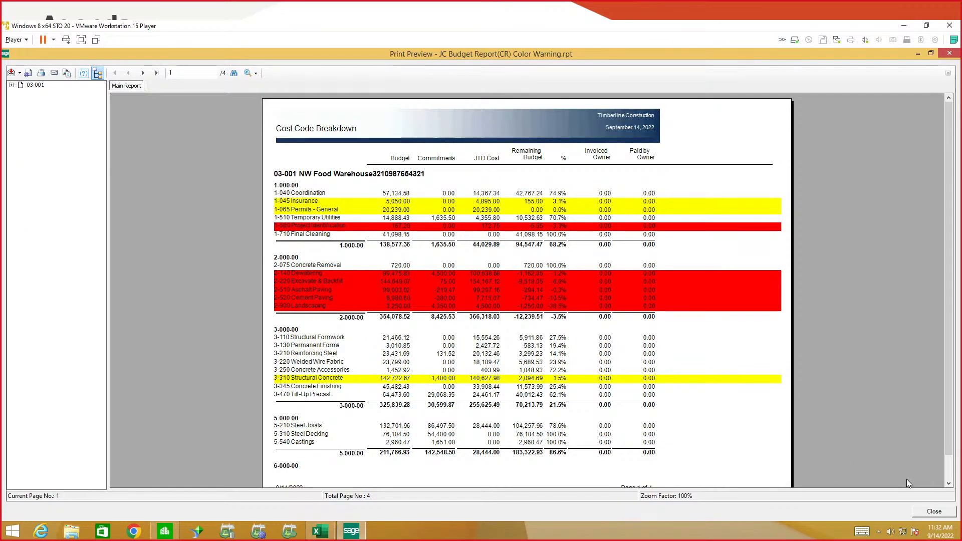
click(935, 513)
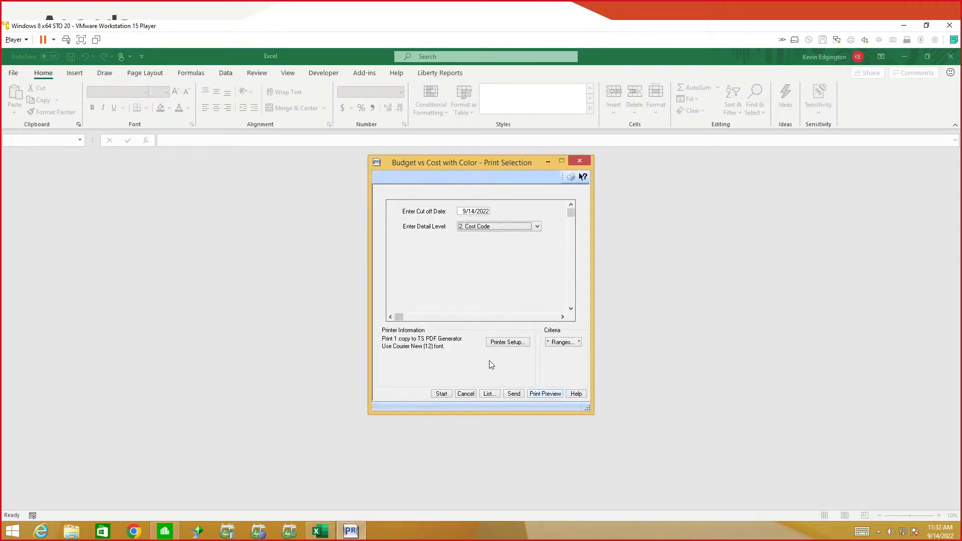
click(465, 394)
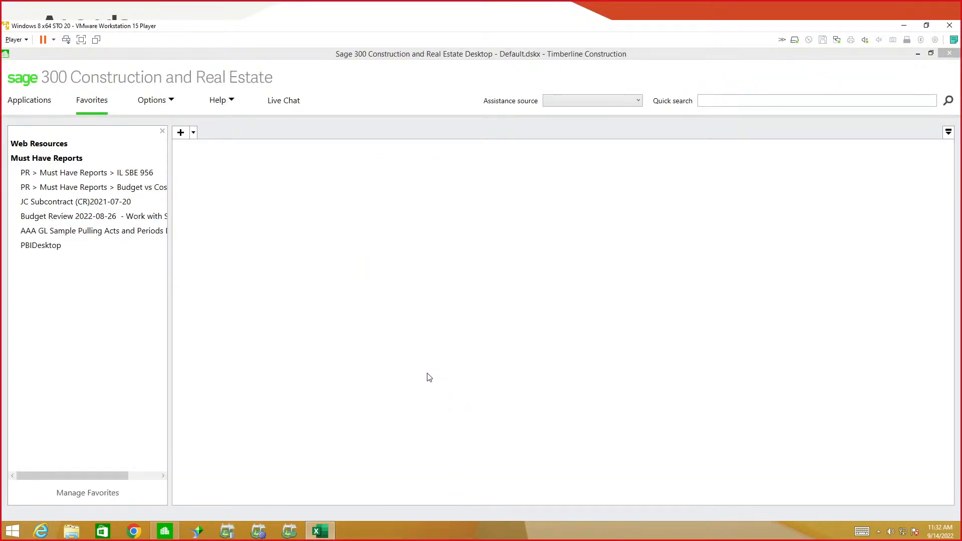
Open the JC Subcontract (CR)2021-07-20 favorite report in Crystal Reports, acknowledging the data protection and saved-data messages
click(106, 203)
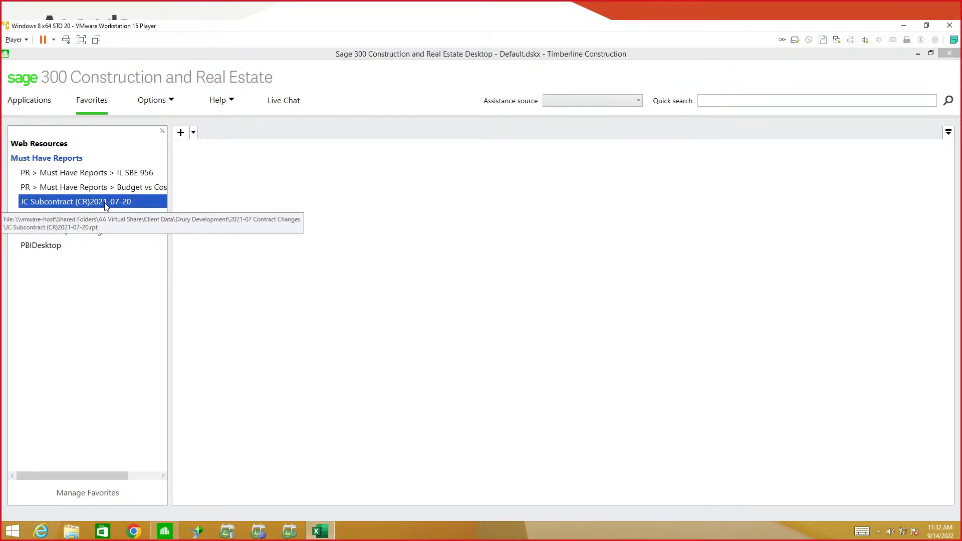
double_click(106, 204)
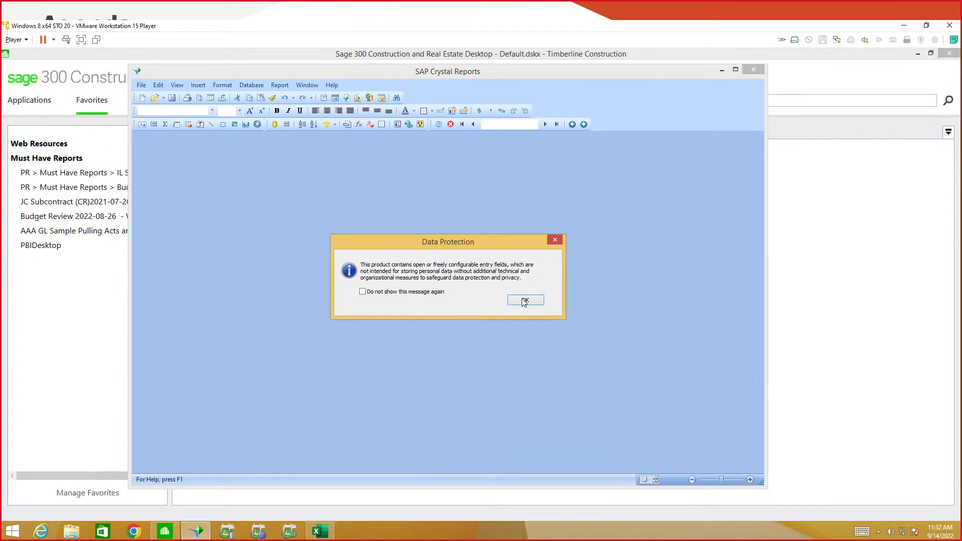
click(524, 301)
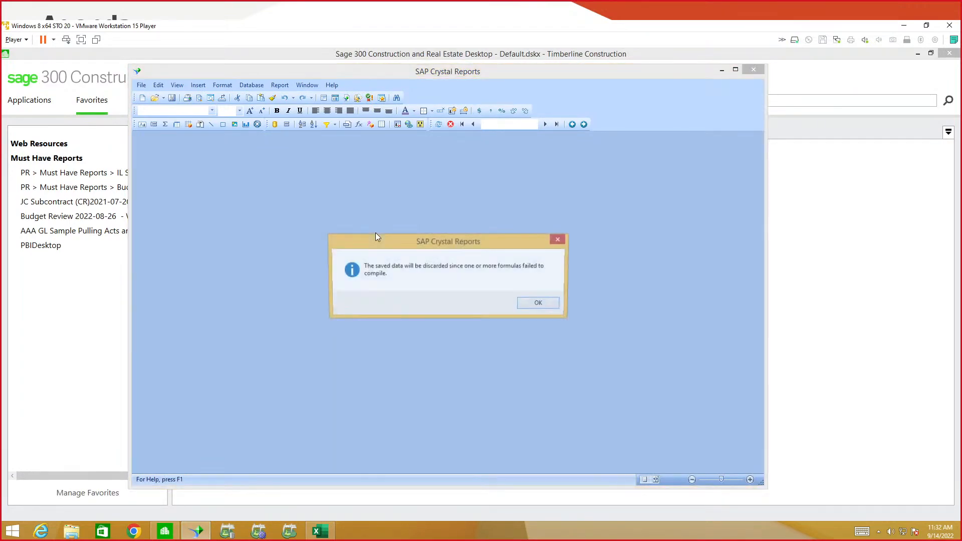
click(544, 304)
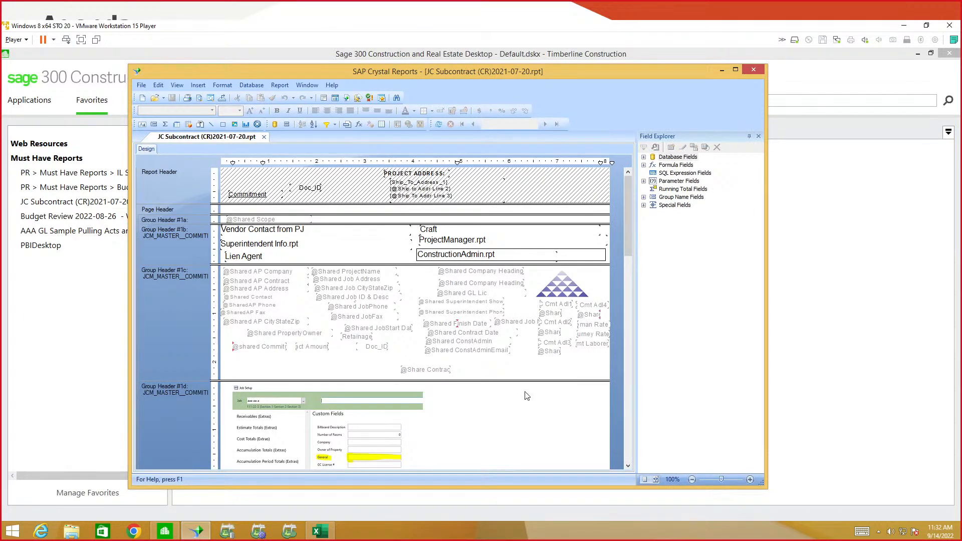
Examine the report's group header sections and the Award Ltr and Exhibit A - Contract NC Reg subreports, returning to the main design
scroll(527, 396, down, 10)
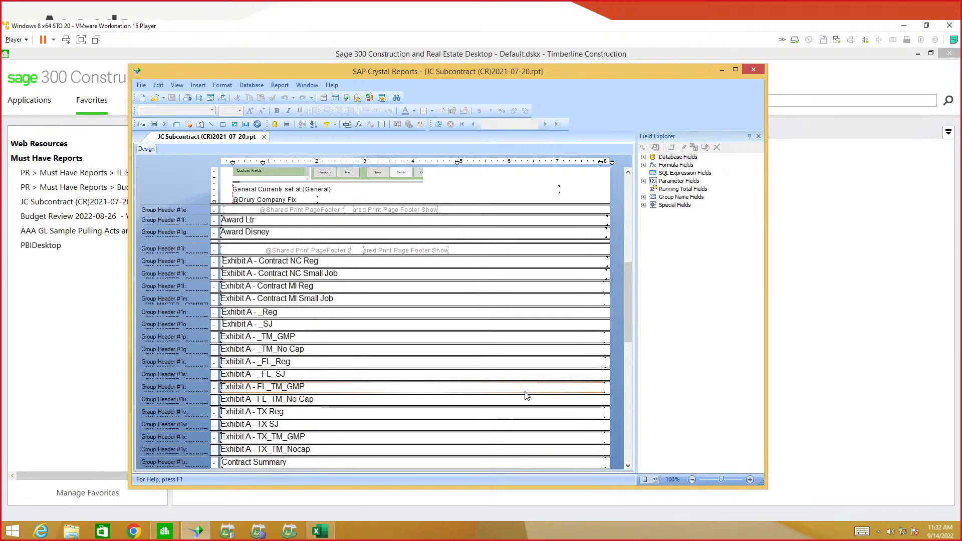
scroll(527, 396, down, 2)
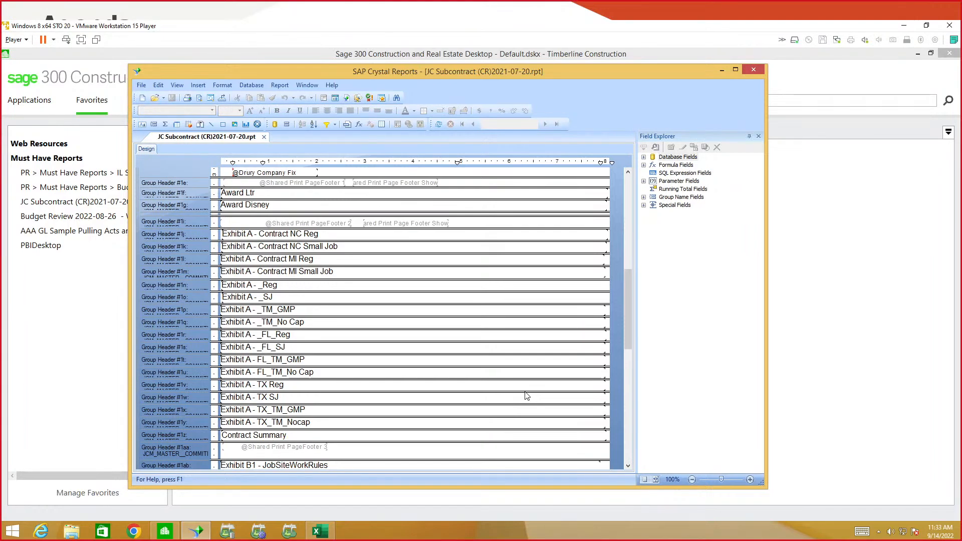
double_click(245, 197)
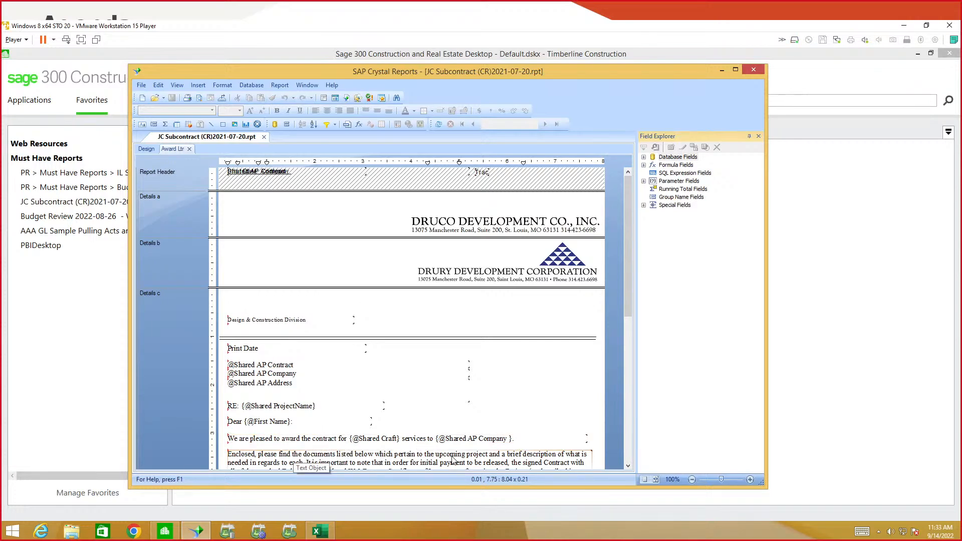
click(147, 150)
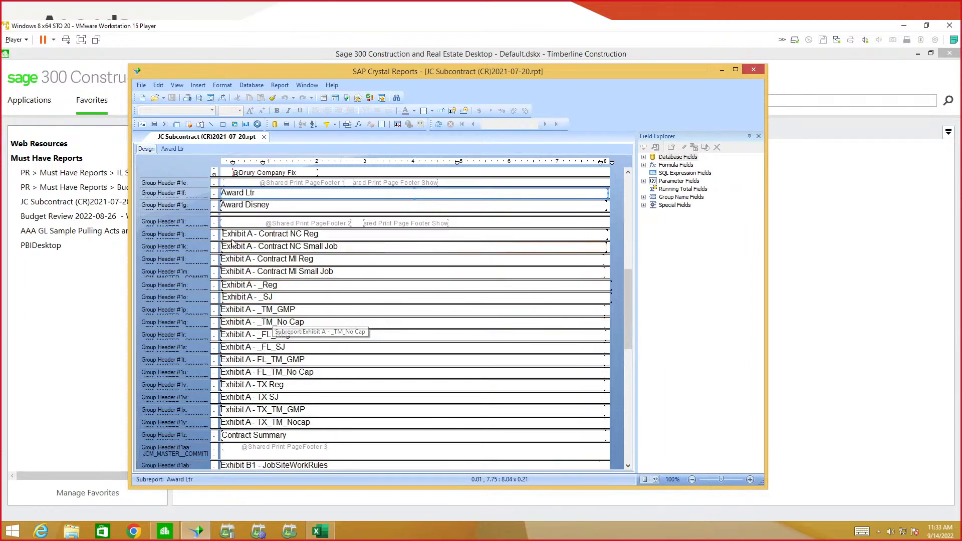
double_click(257, 238)
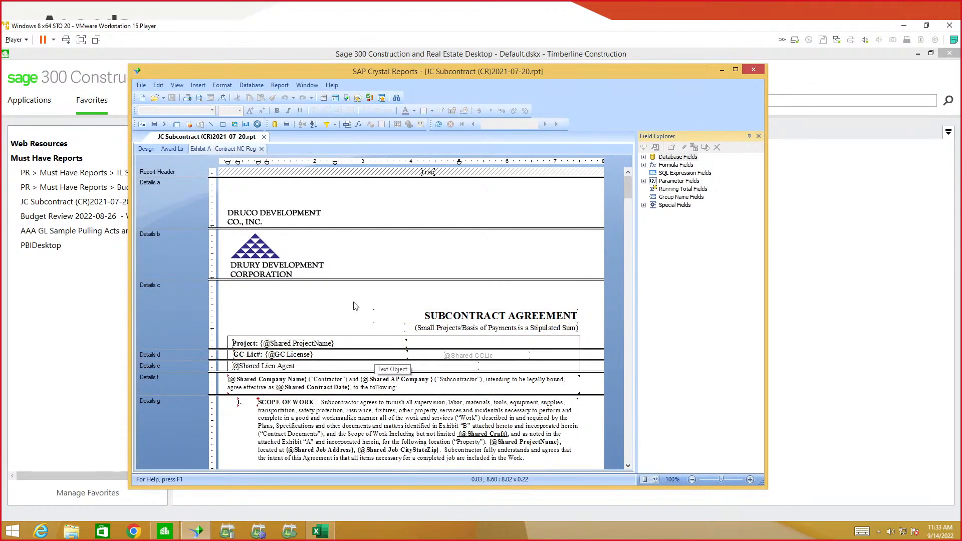
click(146, 149)
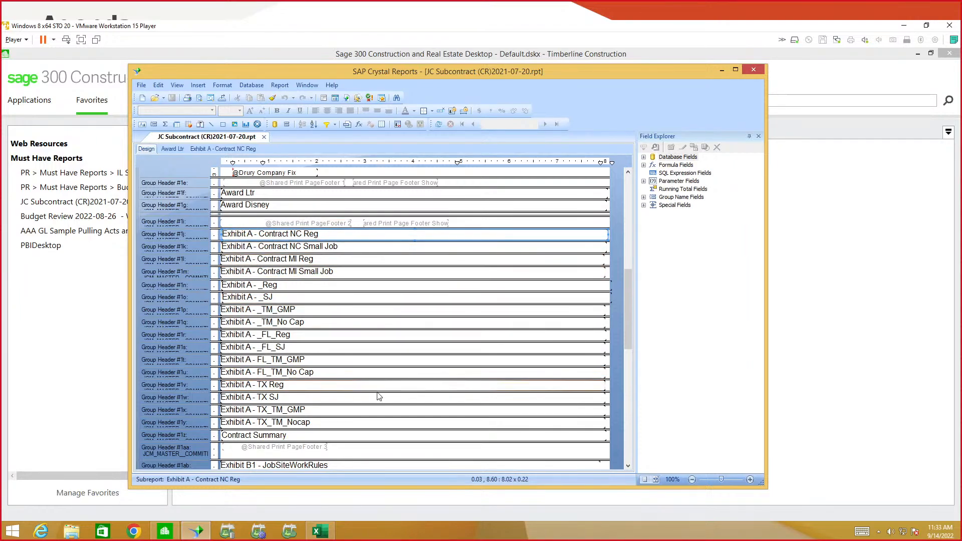
View the Exhibit B1 - JobSiteWorkRules subreport, and close it along with the Exhibit A - Contract NC Reg and Award Ltr subreports
click(628, 466)
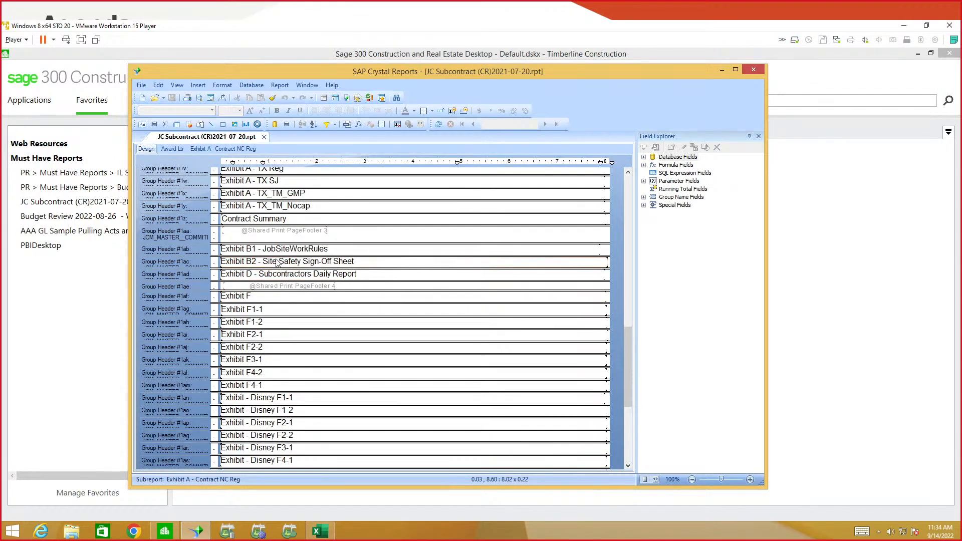
double_click(274, 256)
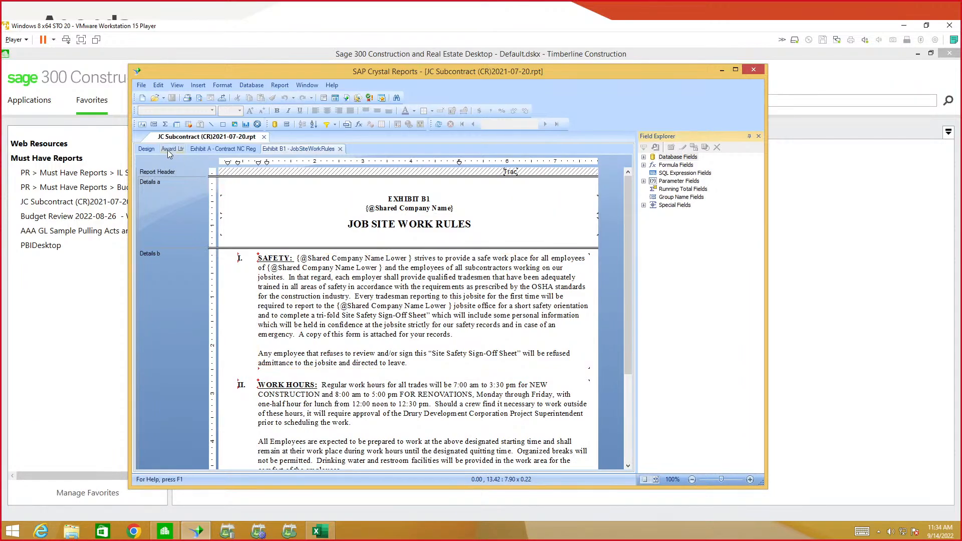
click(341, 150)
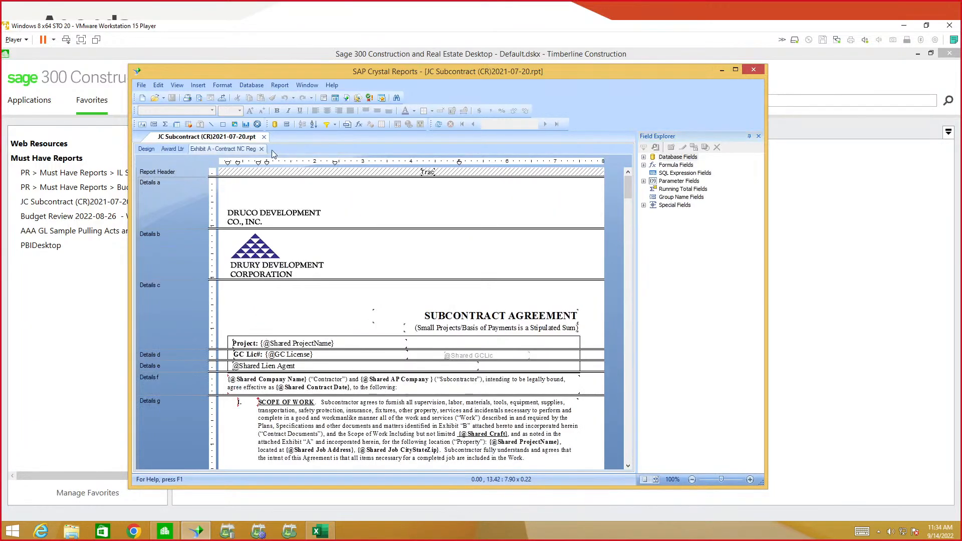
click(262, 150)
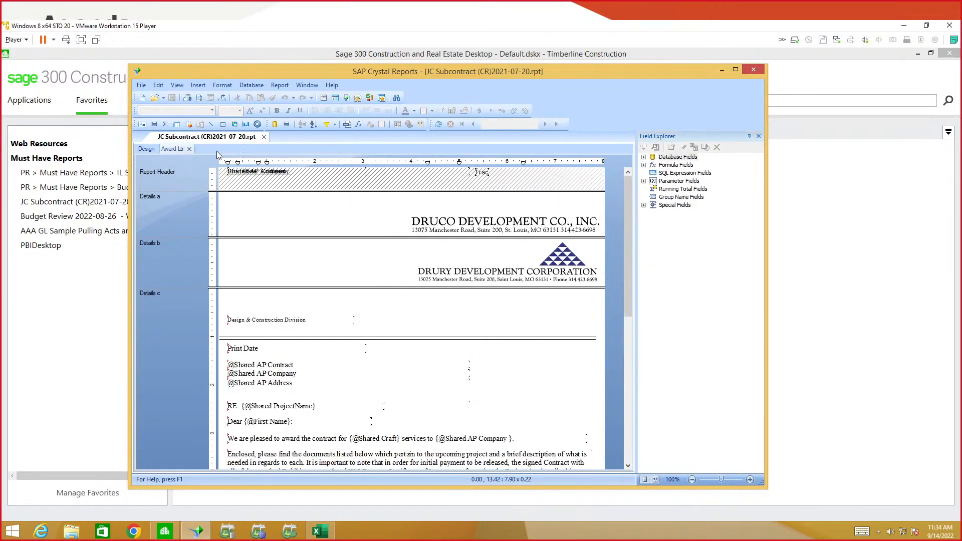
click(189, 149)
Read through the Exhibit B2 - Site Safety Sign-Off Sheet subreport, and briefly open Exhibit D - Subcontractors Daily Report
double_click(280, 261)
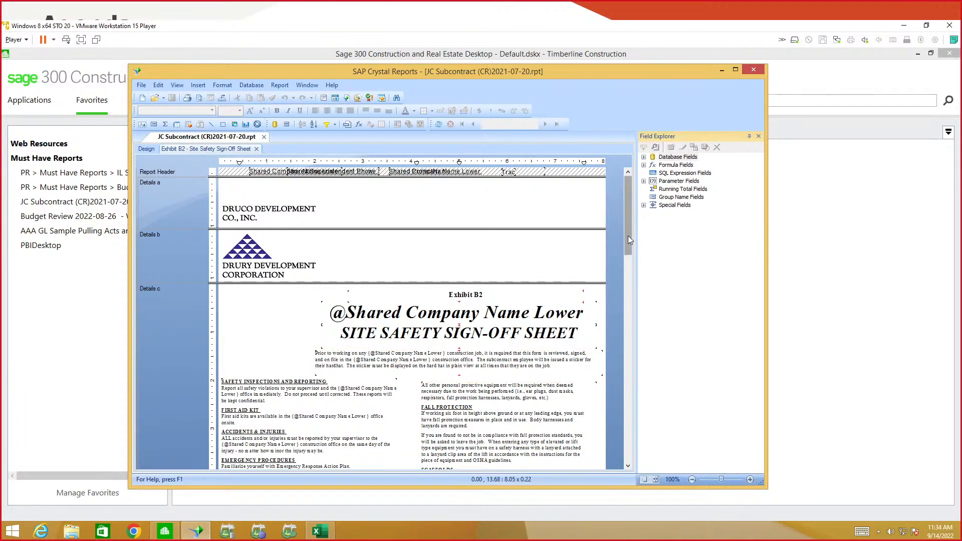
drag(628, 236, 629, 295)
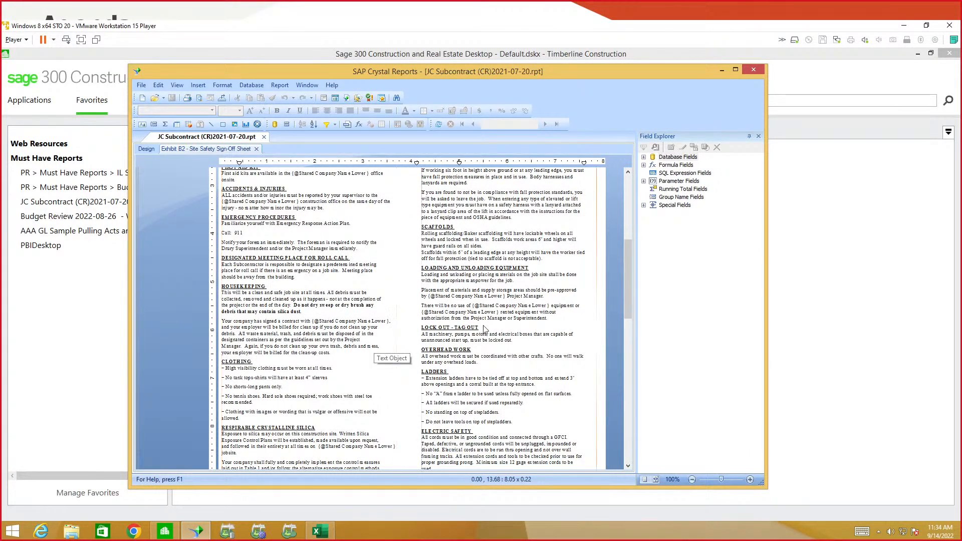
click(145, 149)
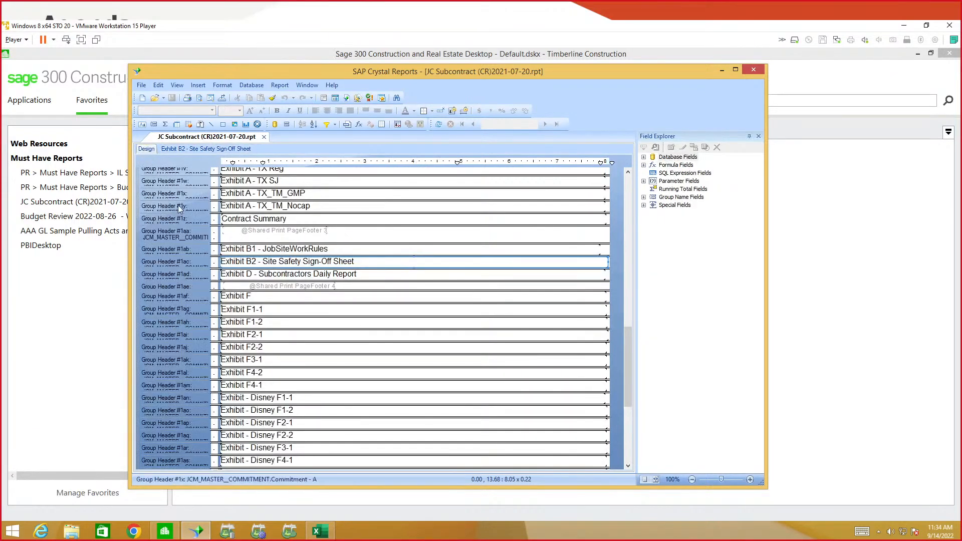
double_click(270, 276)
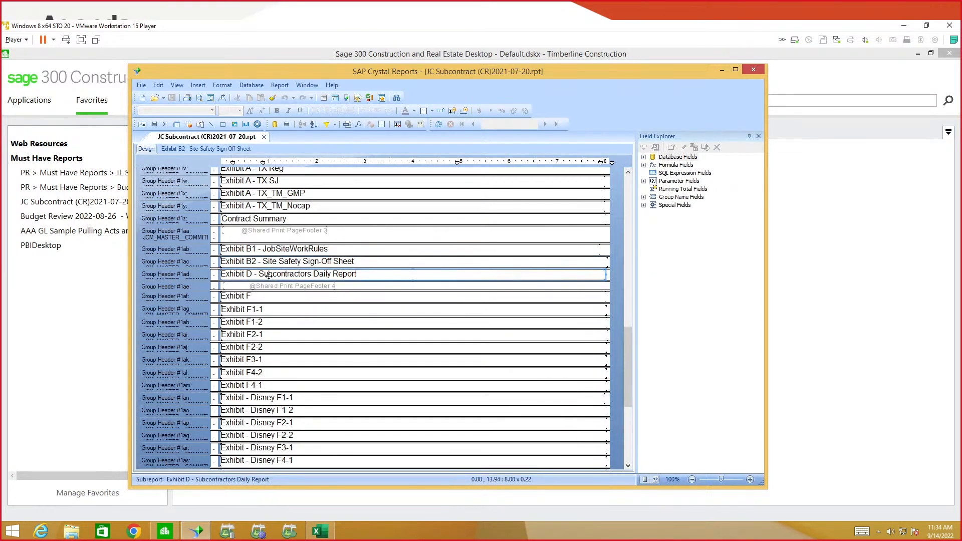
click(140, 150)
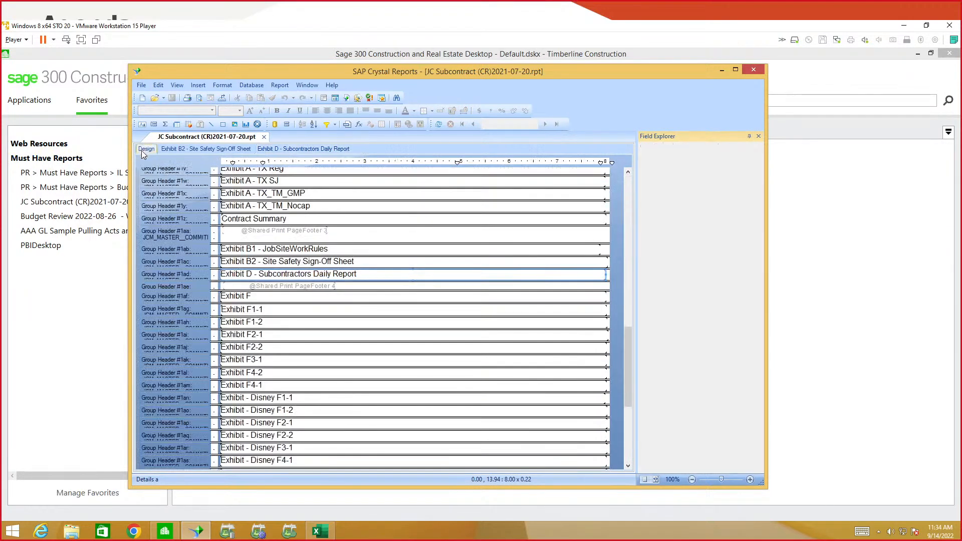
View the Exhibit F1-1 lien waiver and Exhibit H W-9 subreports, returning to the main design
double_click(266, 303)
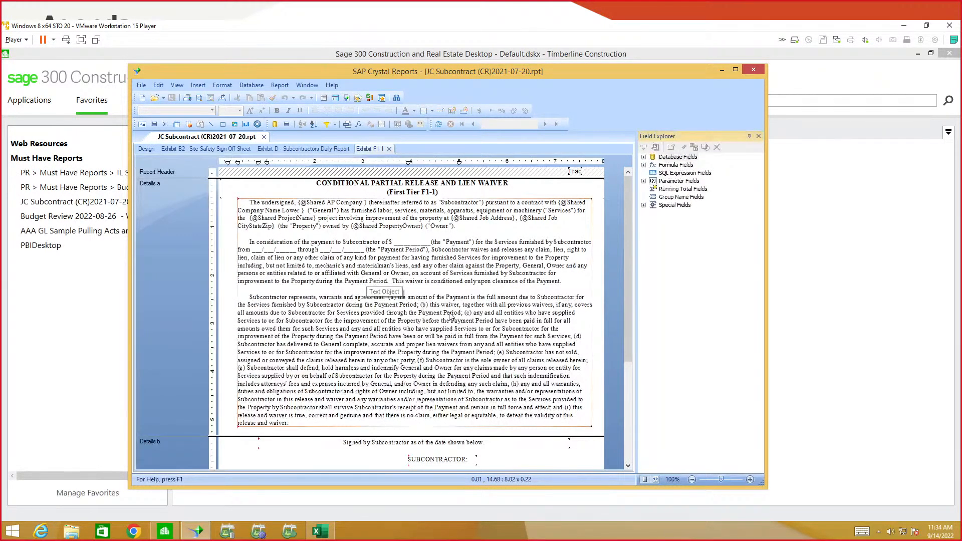
click(152, 151)
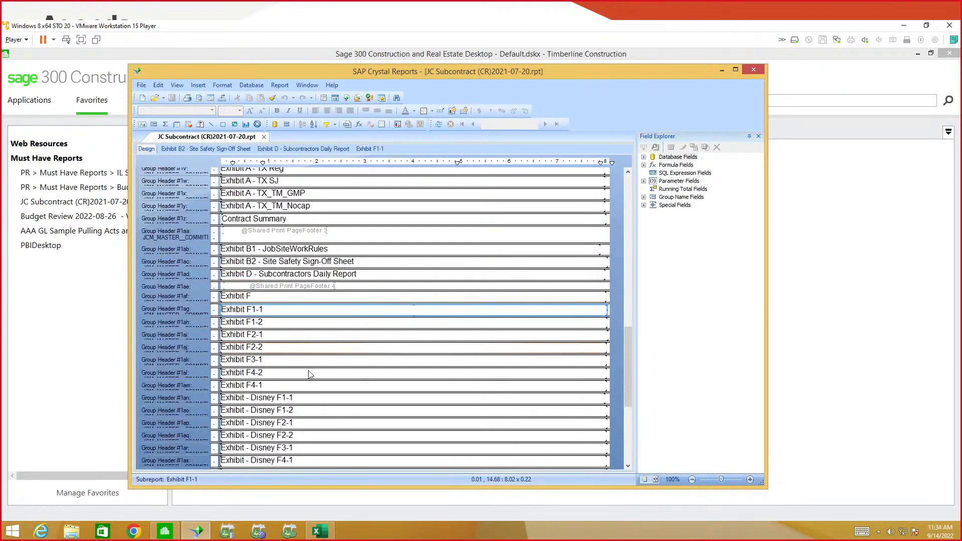
scroll(315, 395, down, 3)
scroll(253, 326, down, 2)
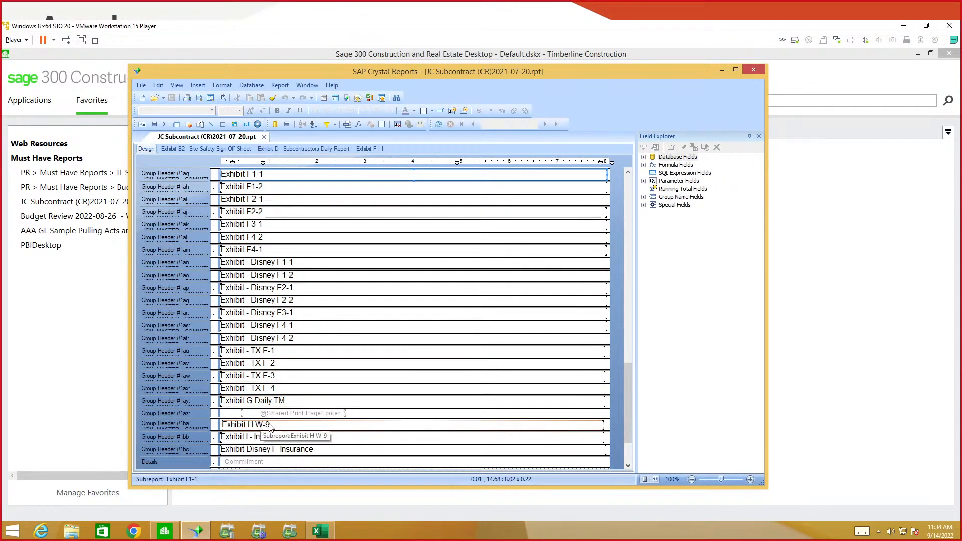
double_click(265, 430)
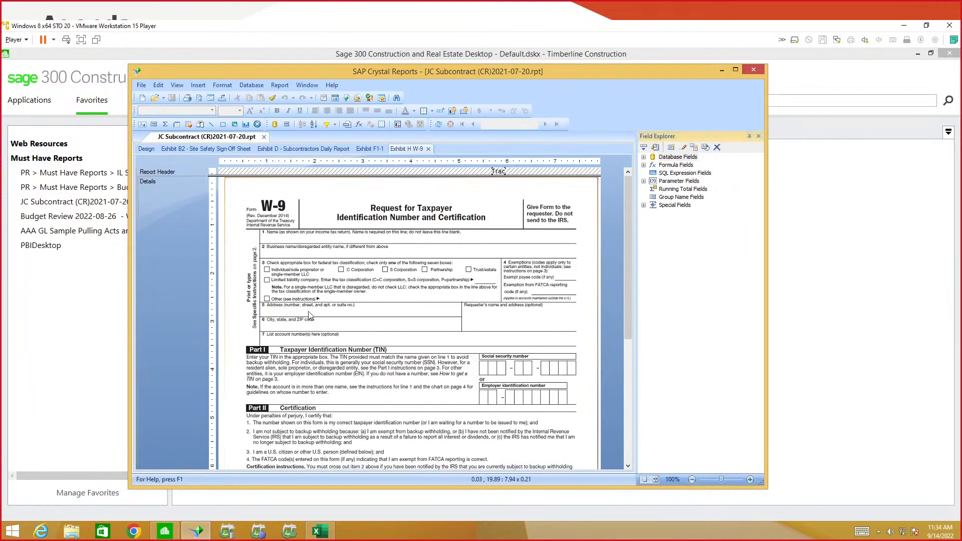
click(145, 149)
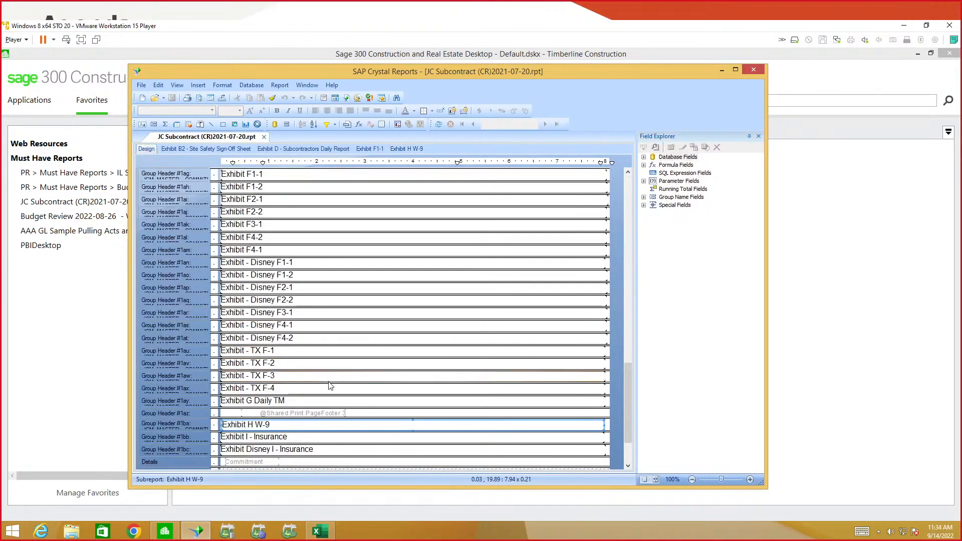
Look over the remaining exhibit sections, close the subcontract report, and minimize Crystal Reports
scroll(277, 388, down, 4)
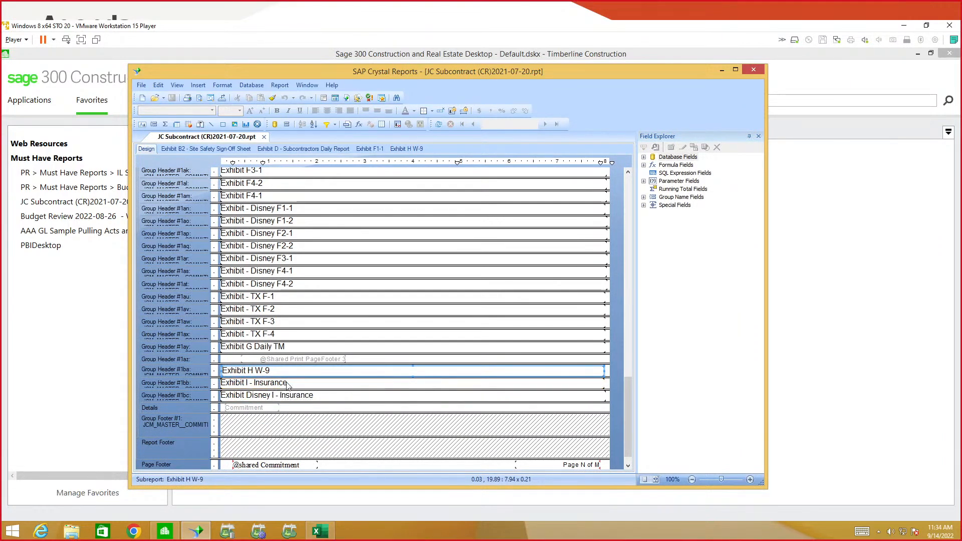
scroll(371, 367, down, 1)
scroll(371, 367, up, 7)
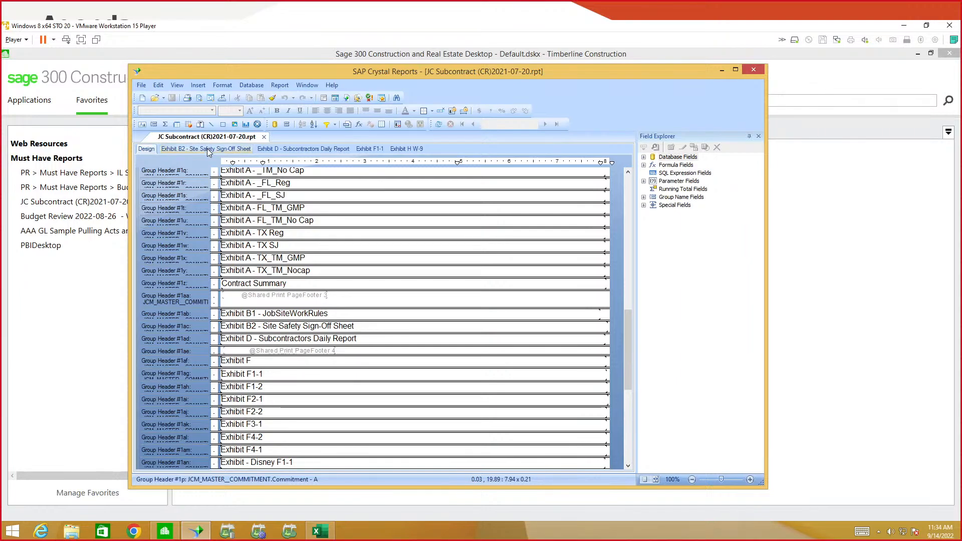
click(264, 137)
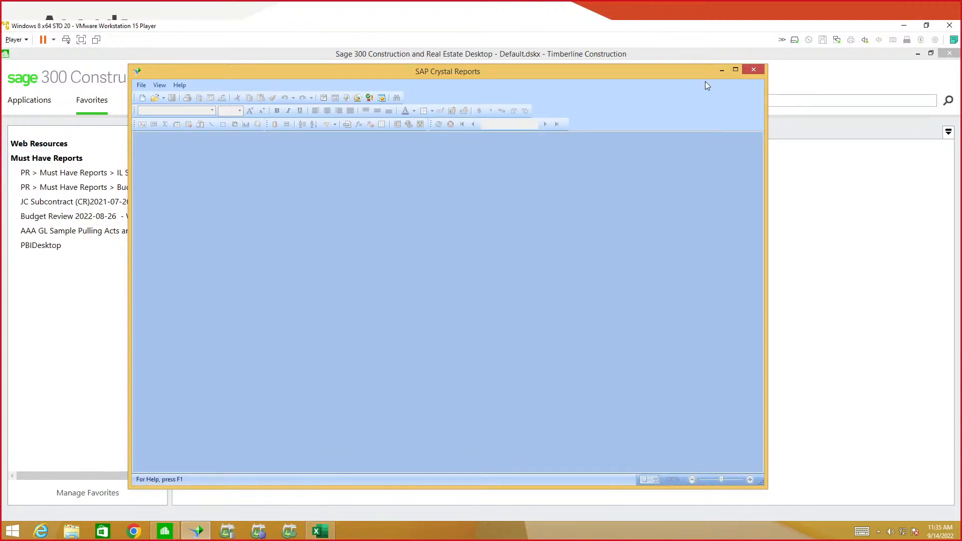
click(721, 70)
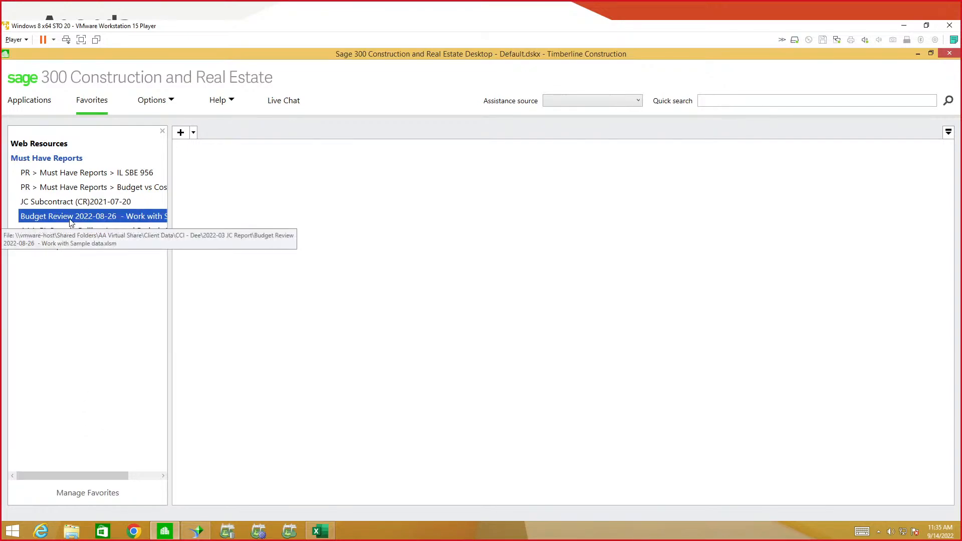
Open the Budget Review 2022-08-26 sample data workbook in Excel and look at the job number entry cells on Common Prompts
click(69, 217)
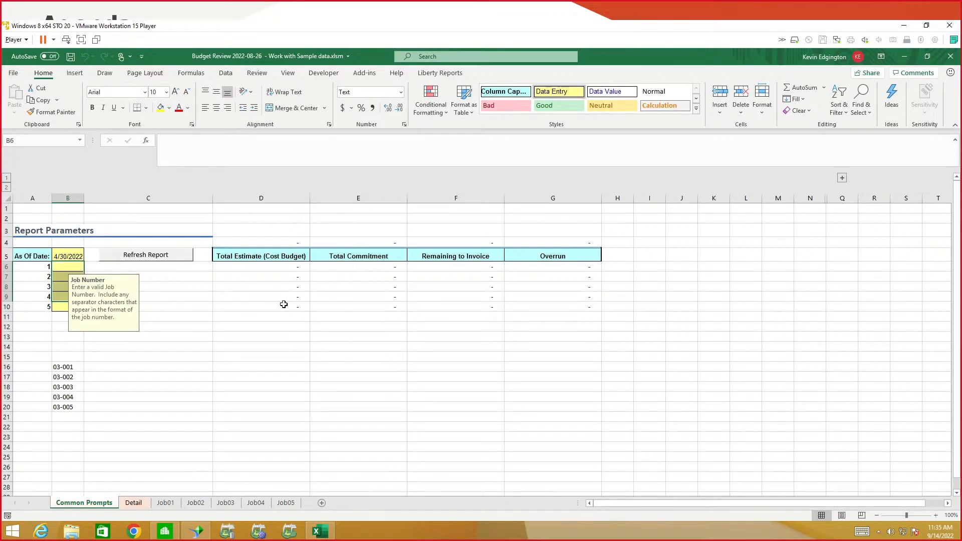
click(202, 320)
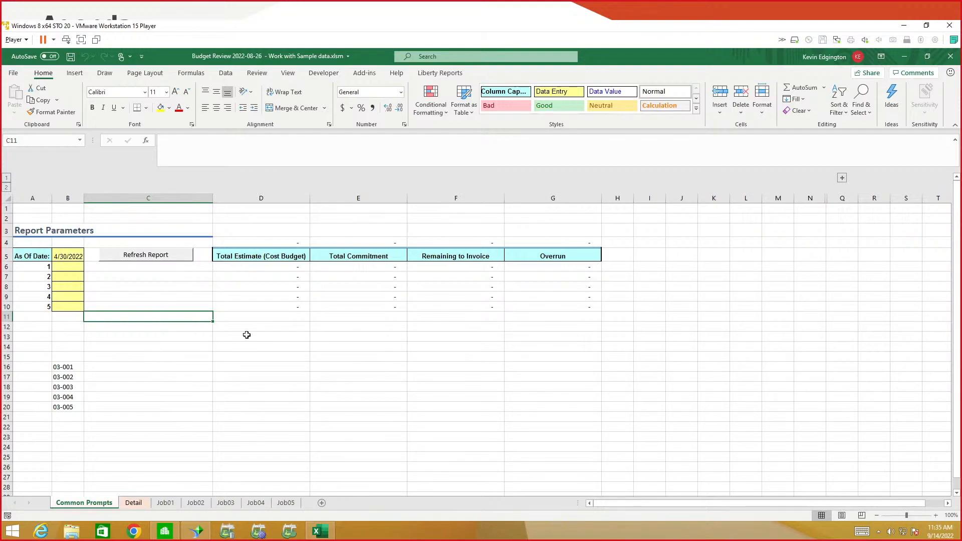
drag(71, 270, 70, 298)
click(143, 398)
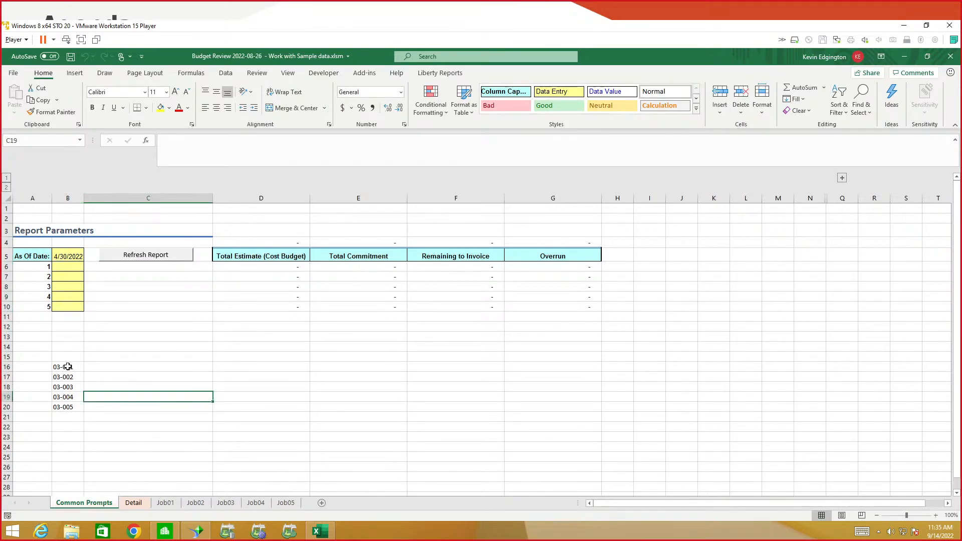
Copy job numbers 03-001 to 03-003 from B16:B18 and paste them as values into the job number cells starting at B6
mouse_move(68, 367)
mouse_down()
mouse_move(65, 394)
mouse_move(75, 381)
mouse_up()
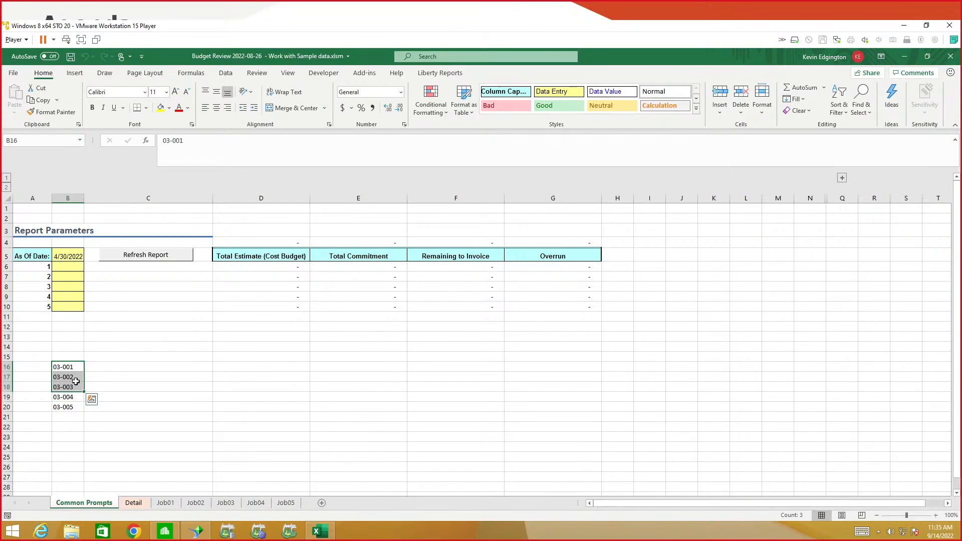
key(ctrl+c)
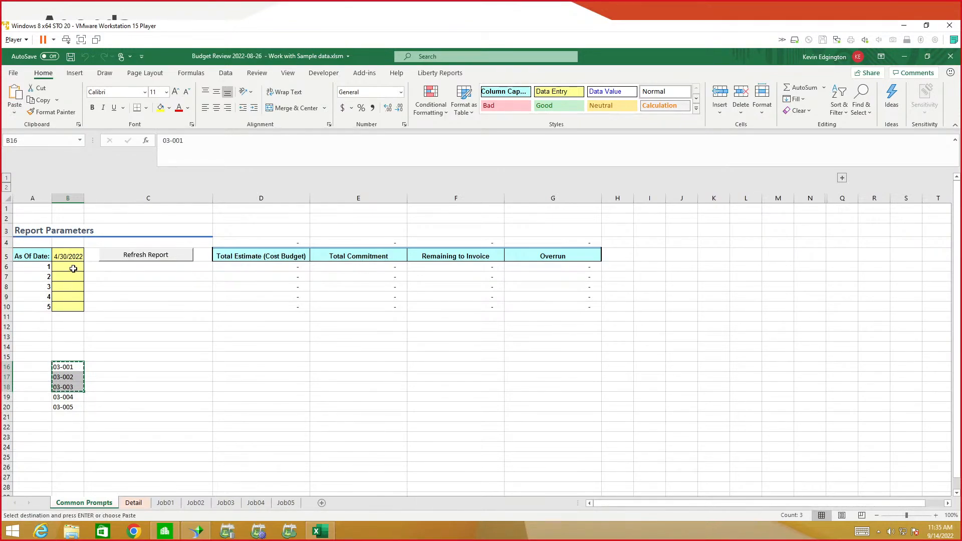
click(73, 272)
right_click(73, 273)
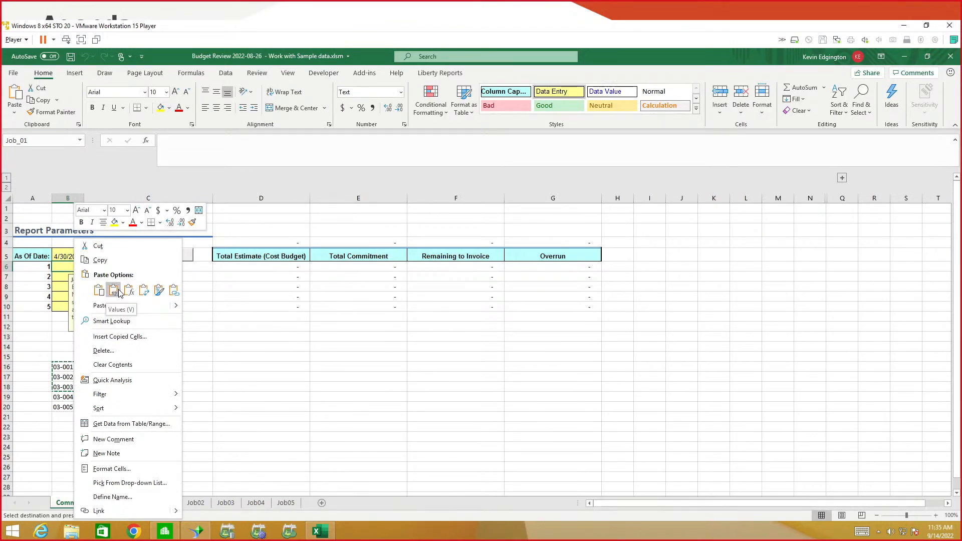
click(114, 290)
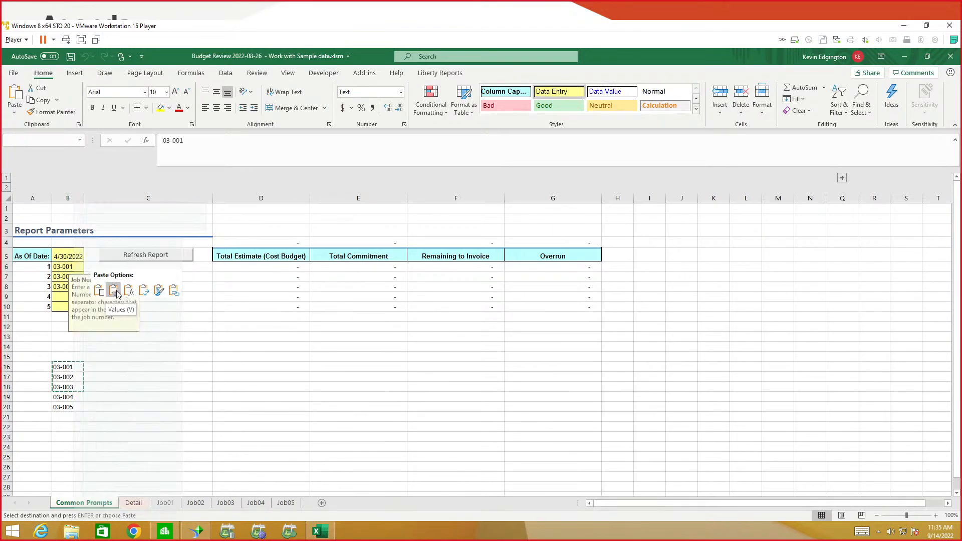
Refresh the budget review report and inspect the total estimate formulas in cell D6 of Common Prompts and Job01
click(164, 256)
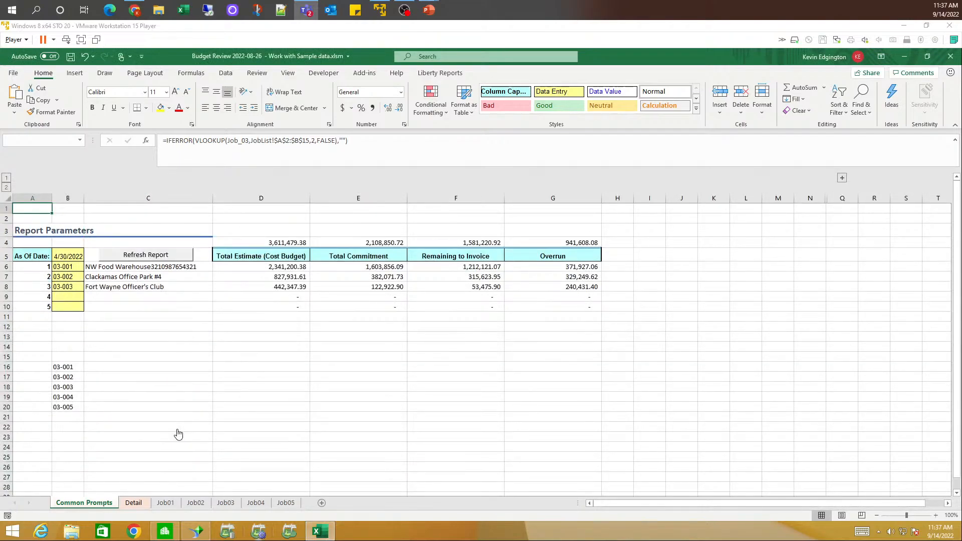
click(264, 268)
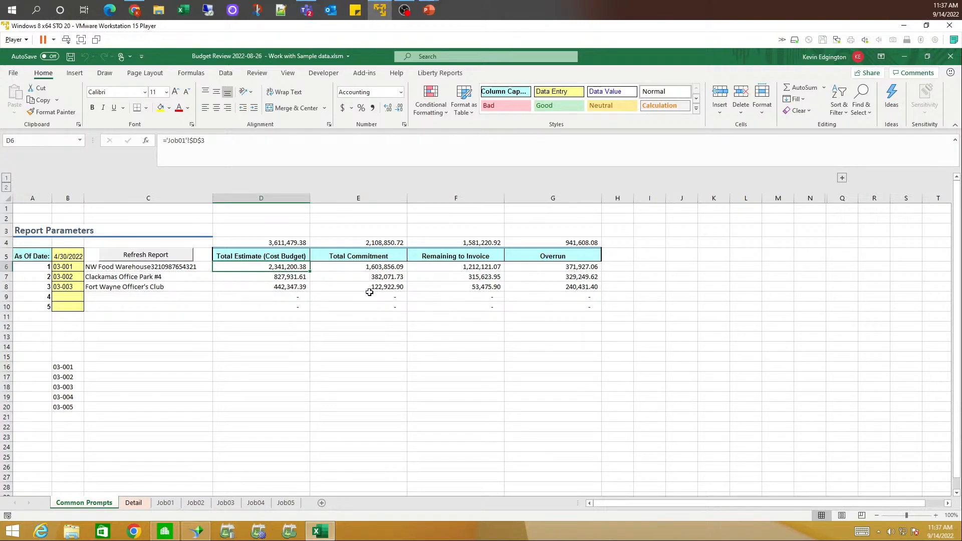
click(165, 503)
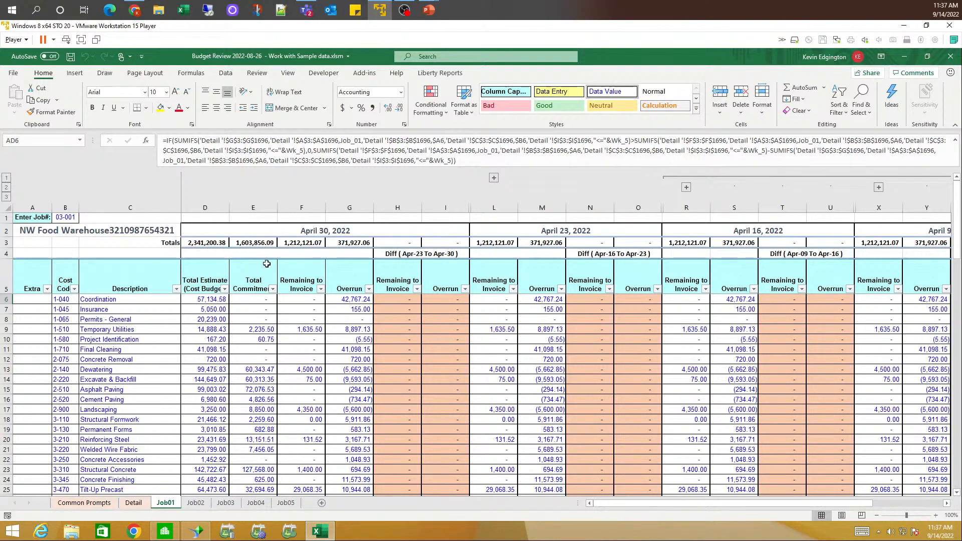
click(216, 300)
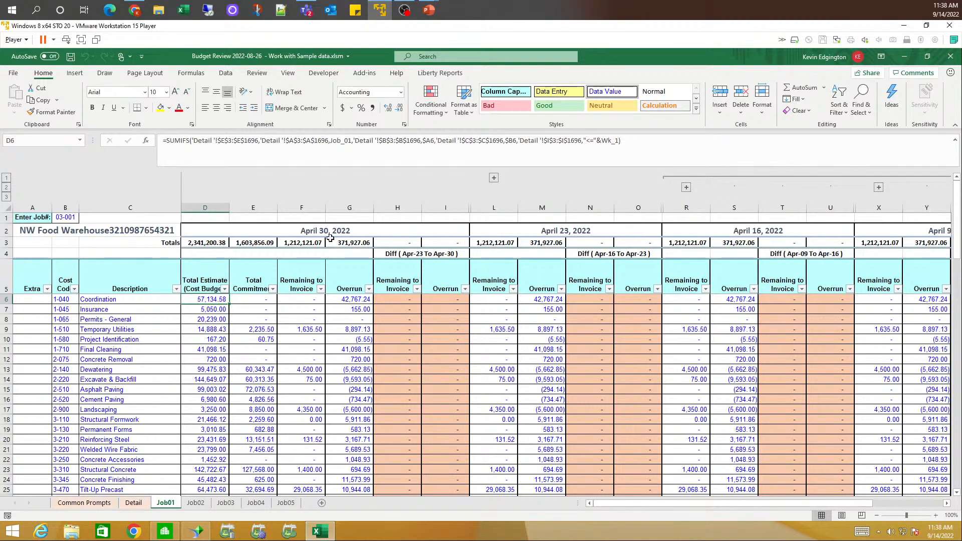
Review the weekly comparison columns on Job01 and compare with the Job02 sheet, returning to Job01
click(947, 504)
scroll(946, 505, left, 3)
scroll(706, 505, right, 2)
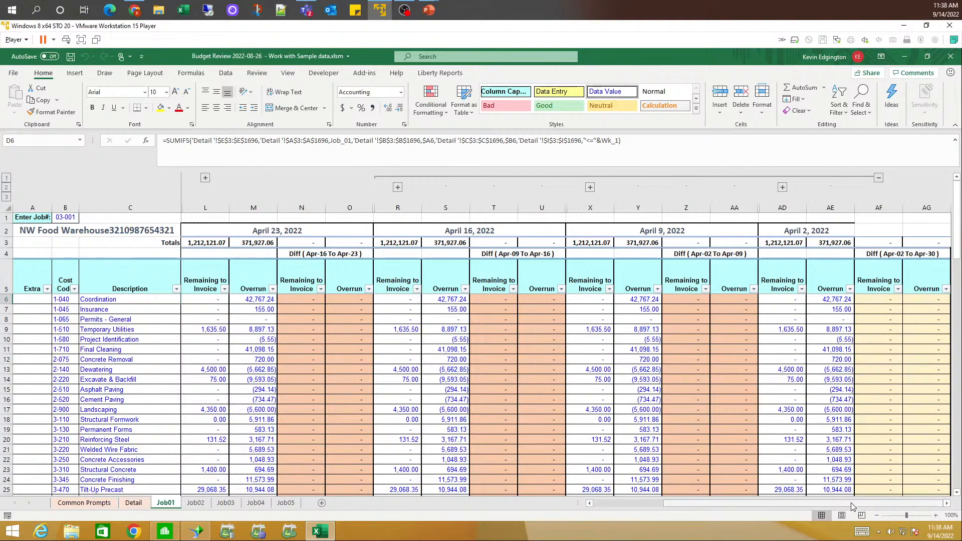
scroll(854, 505, left, 2)
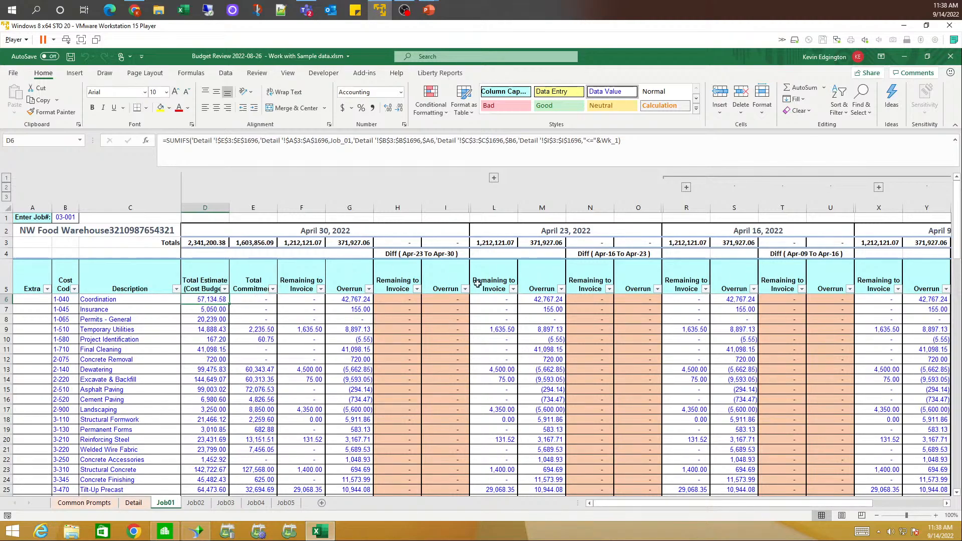
click(200, 503)
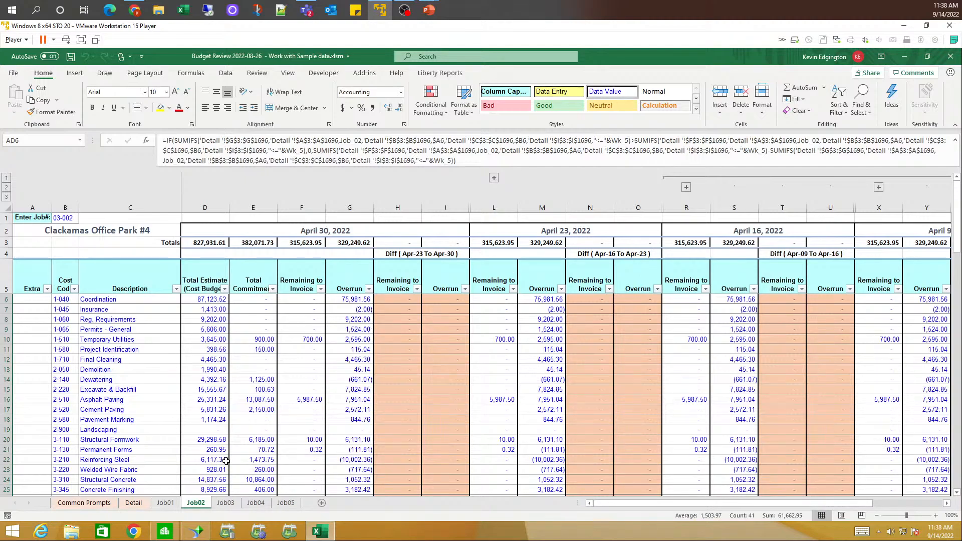
click(163, 504)
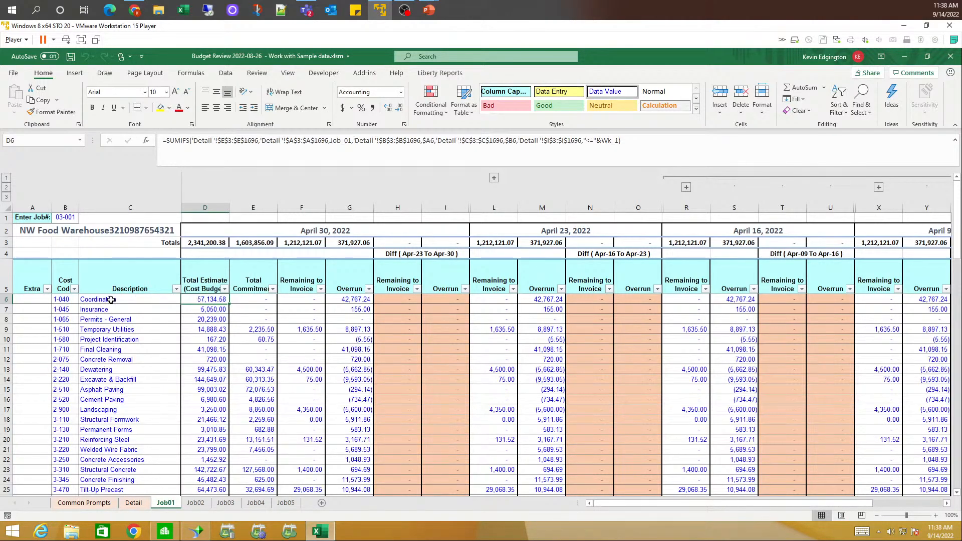
Filter the Job column on the Detail sheet to show only job 03-001
click(134, 504)
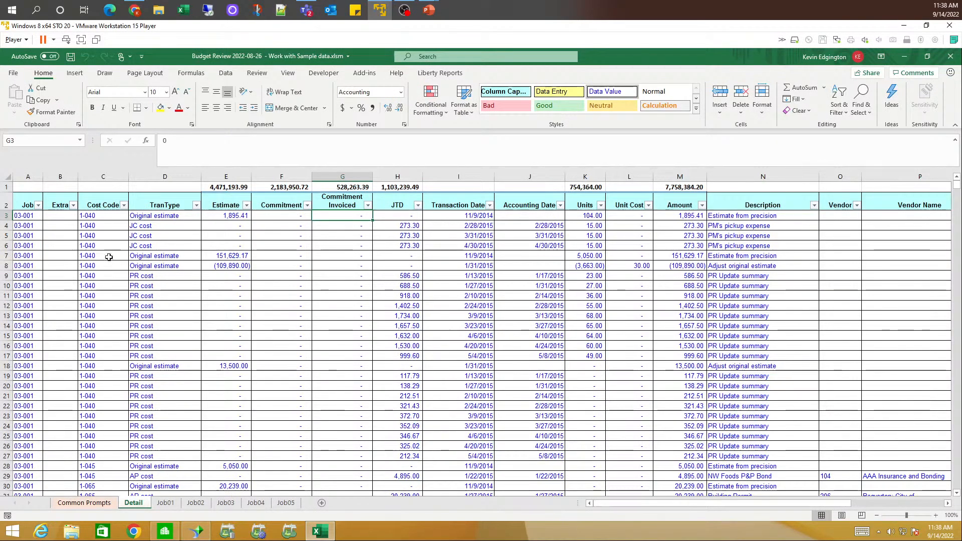
click(39, 205)
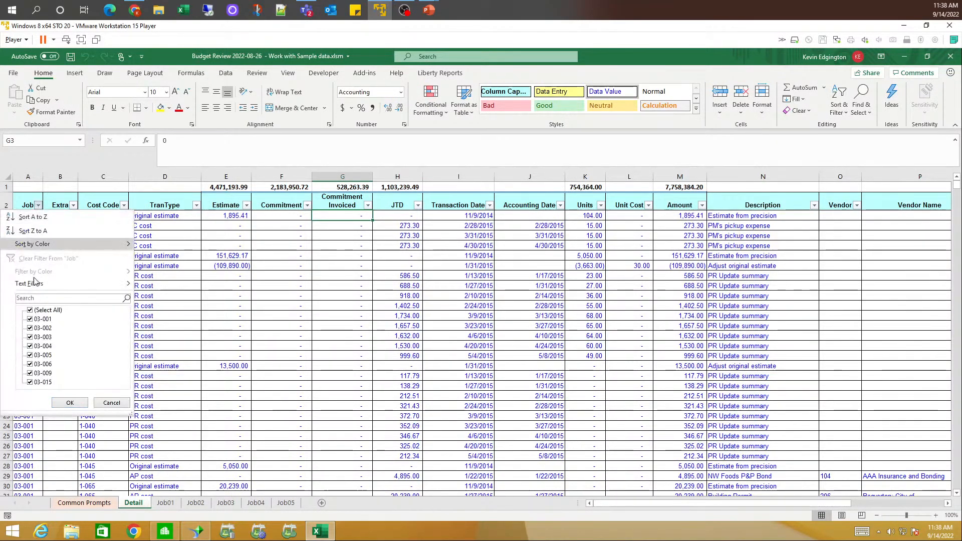
click(31, 310)
click(30, 319)
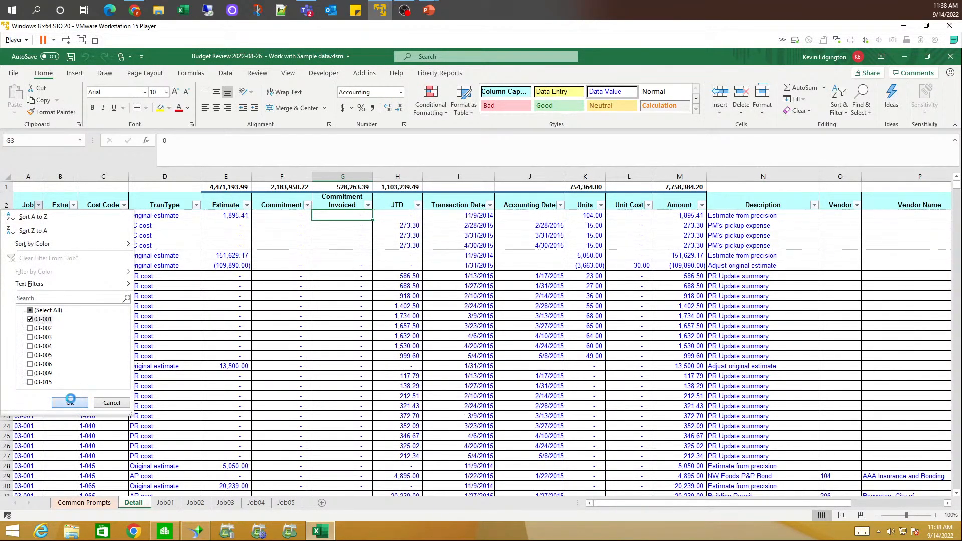
click(70, 403)
Filter the Cost Code column on the Detail sheet to show only 1-040
click(123, 205)
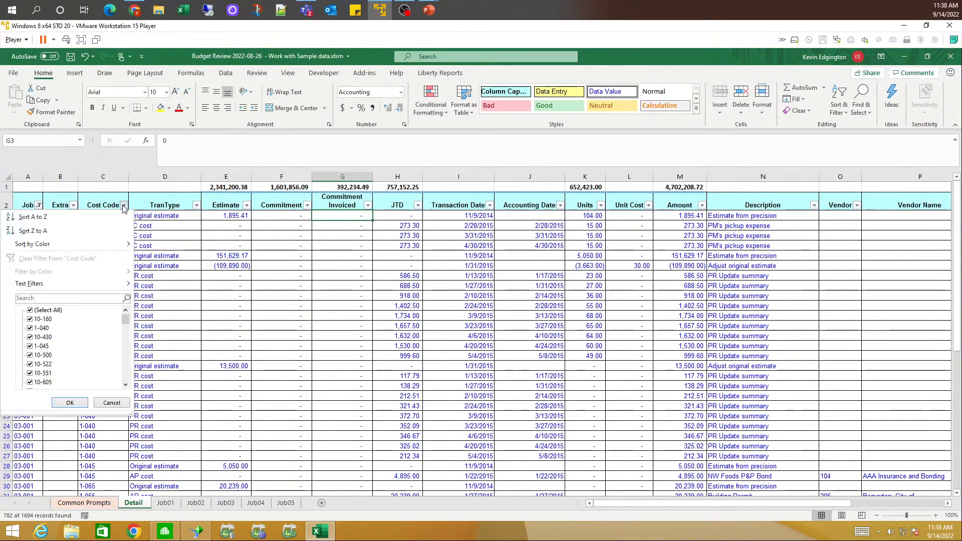
click(30, 310)
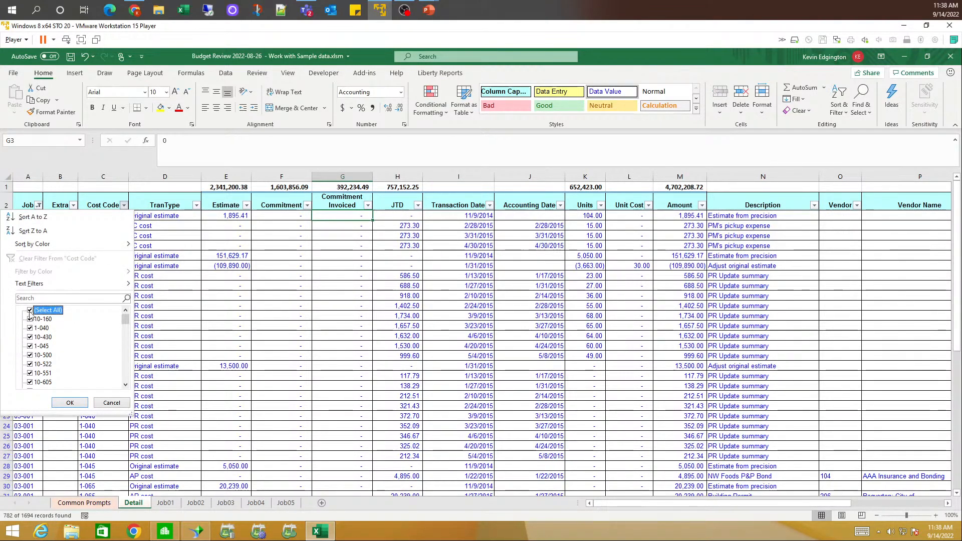
click(30, 328)
click(70, 403)
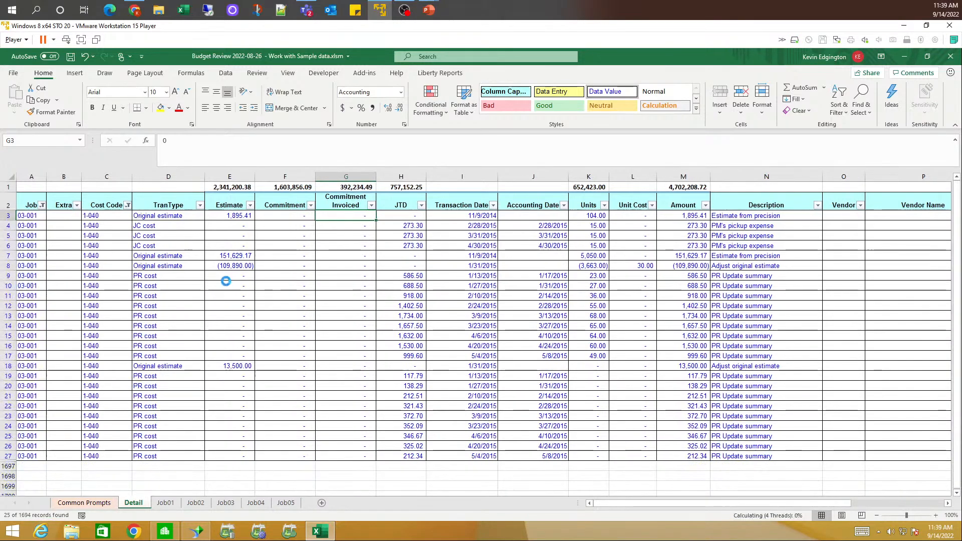
Filter the TranType column to show only Original estimate transactions for cost code 1-040
click(200, 206)
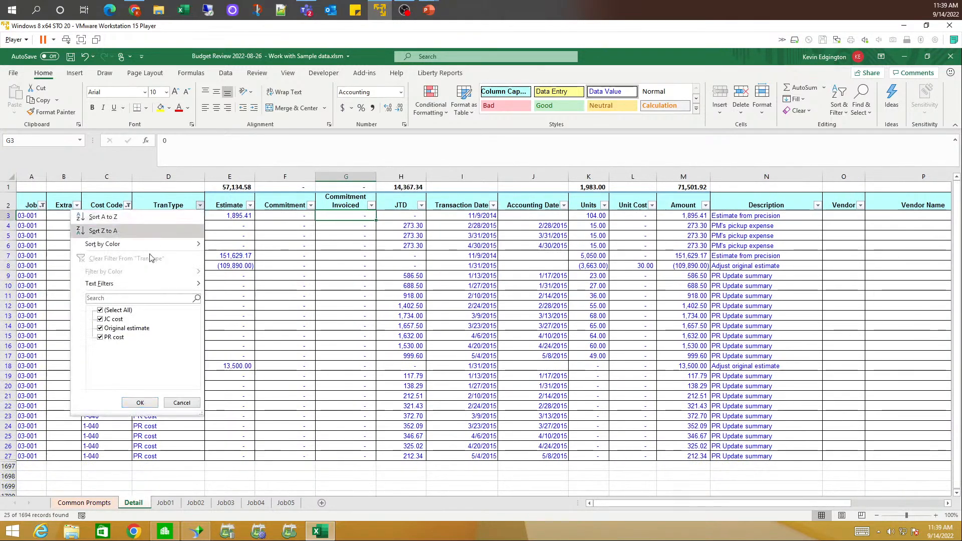
click(101, 319)
click(100, 337)
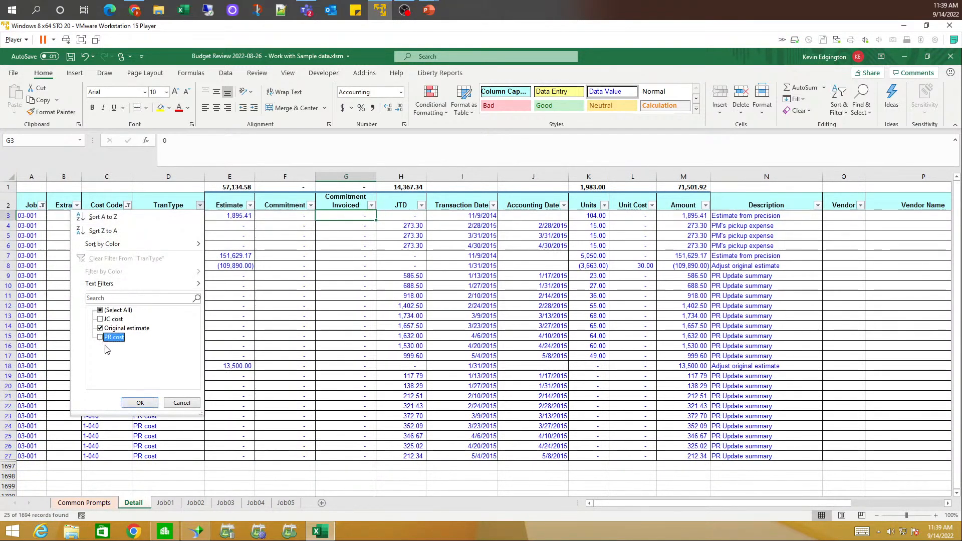
click(140, 403)
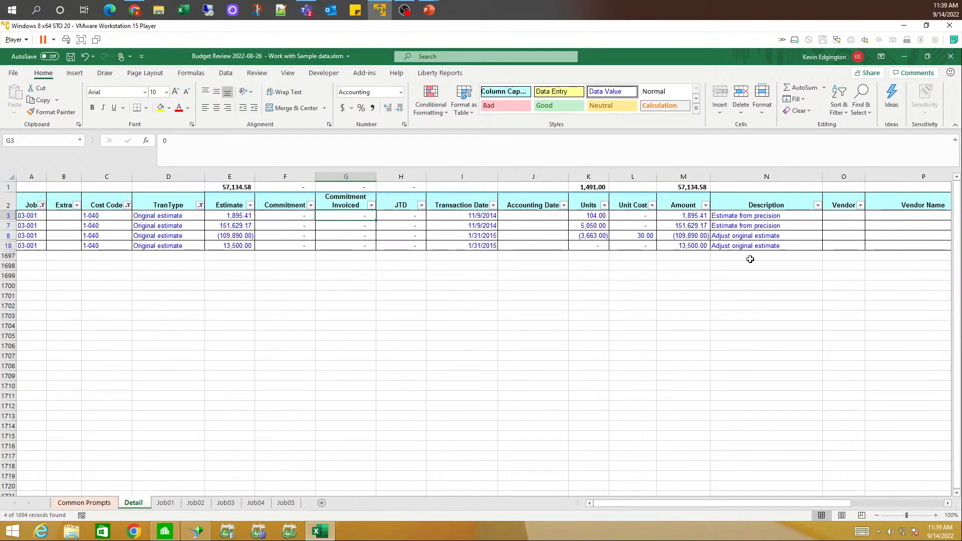
Change the TranType filter to show JC cost and PR cost transactions instead of Original estimate
click(200, 205)
click(101, 328)
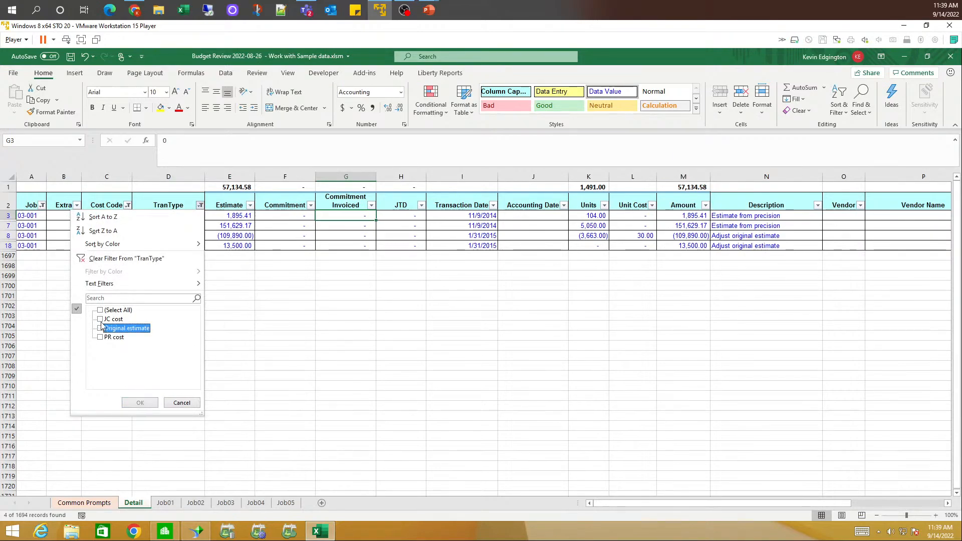
click(101, 319)
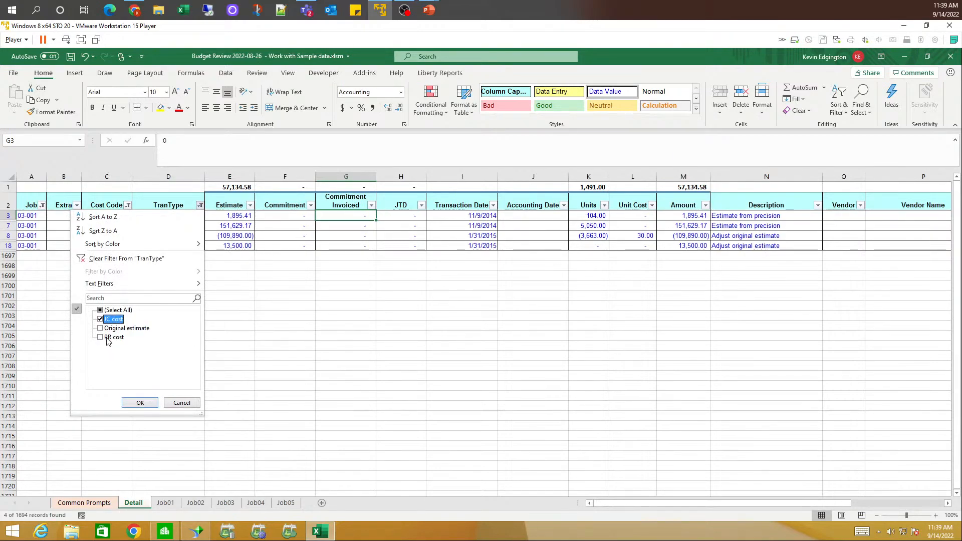
click(106, 338)
click(140, 403)
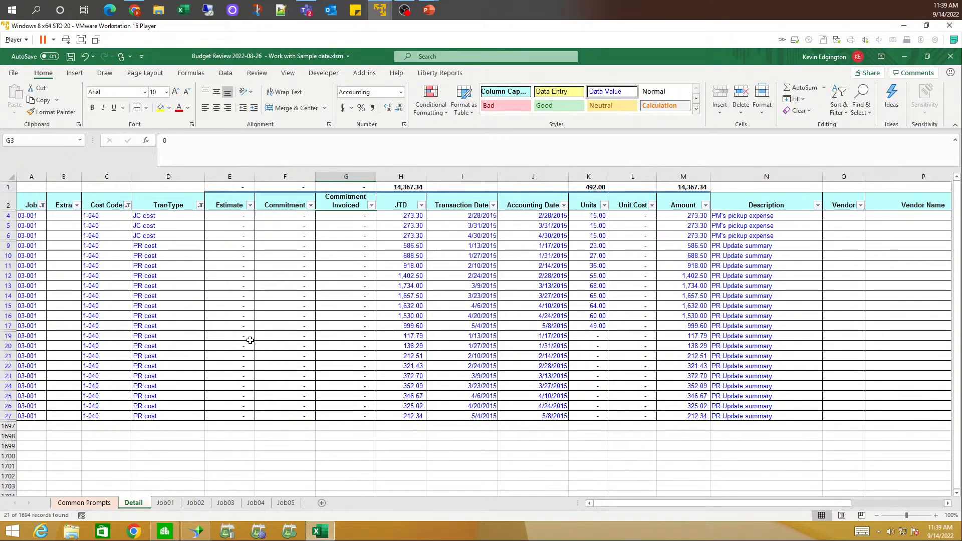
Return to the Common Prompts sheet and close the budget review workbook without saving changes
click(78, 503)
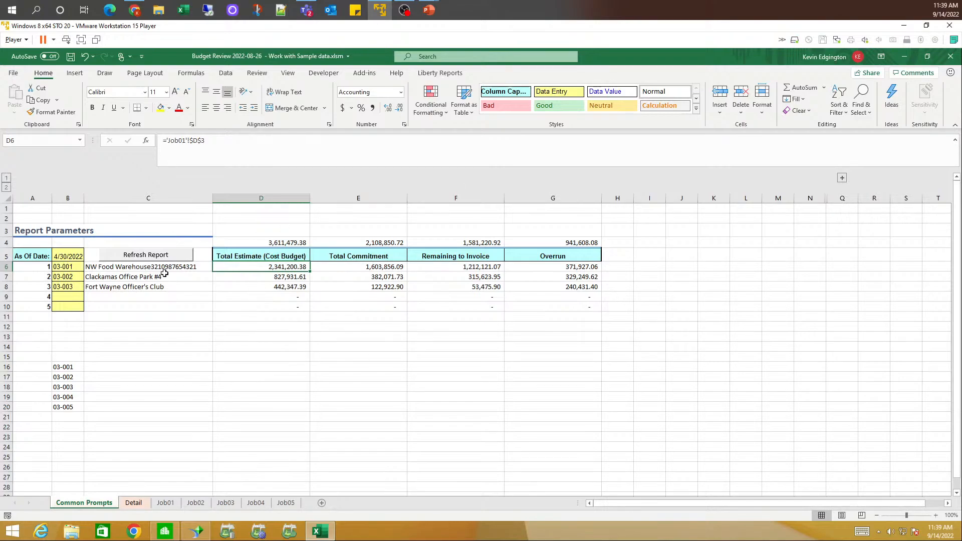
click(951, 59)
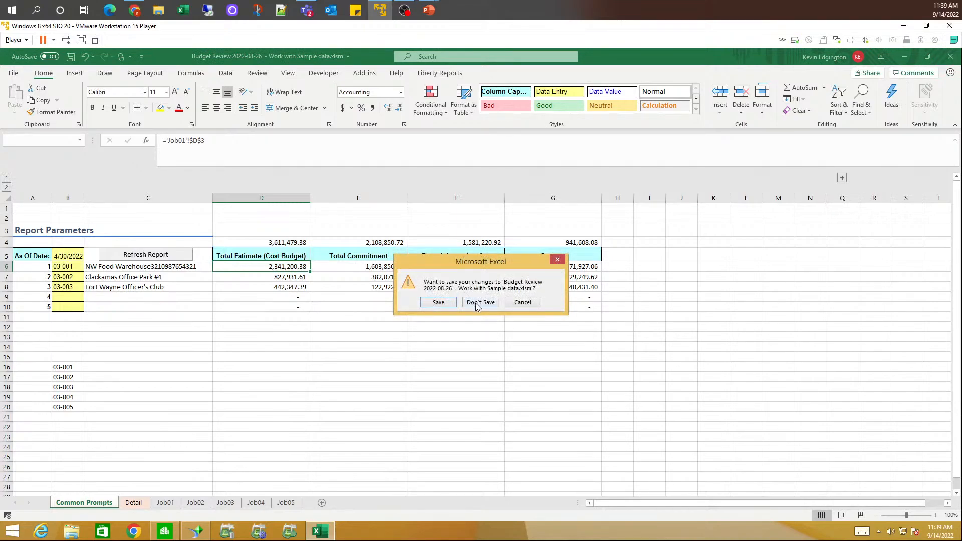
click(474, 302)
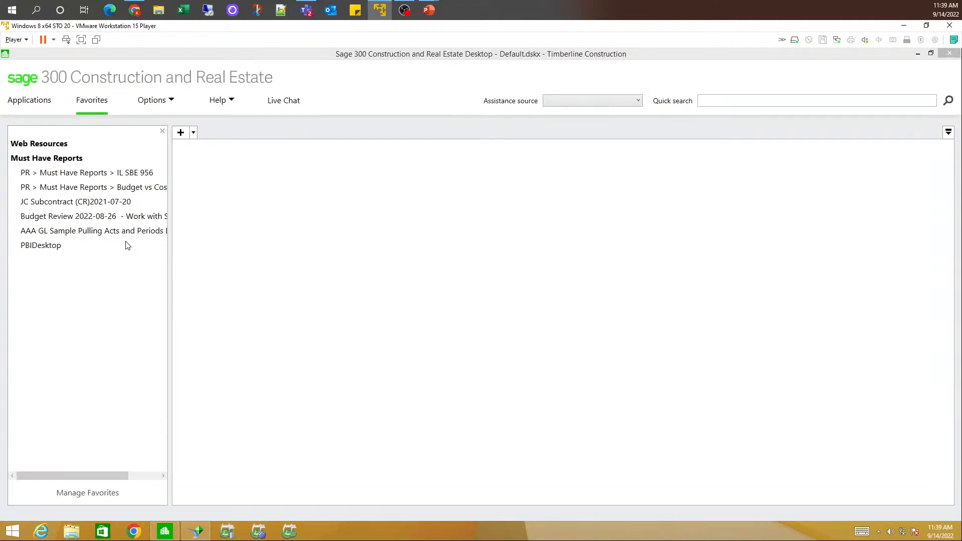
Open the AAA GL Sample Pulling Acts and Periods Demo workbook, accepting the operator selection, and refresh its Office Connector values
click(123, 223)
double_click(123, 230)
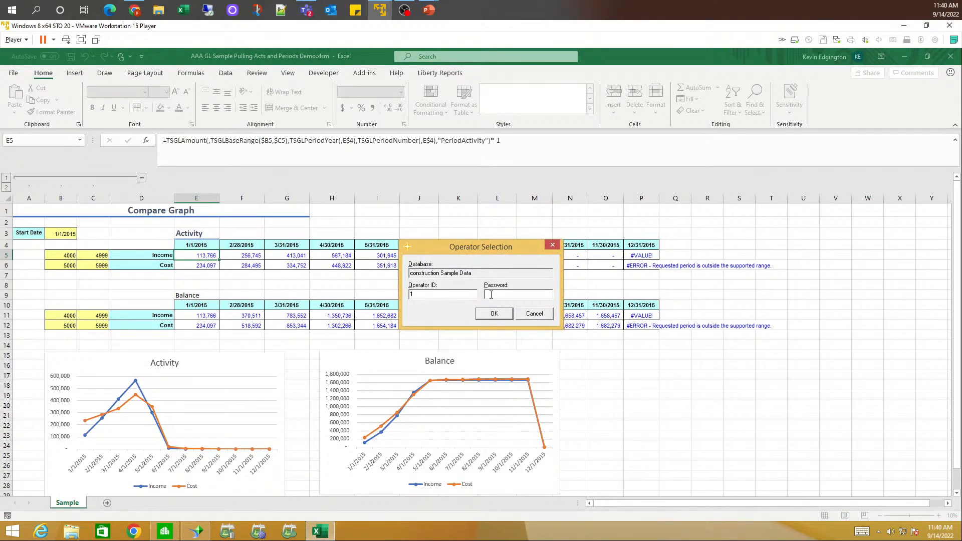
click(494, 314)
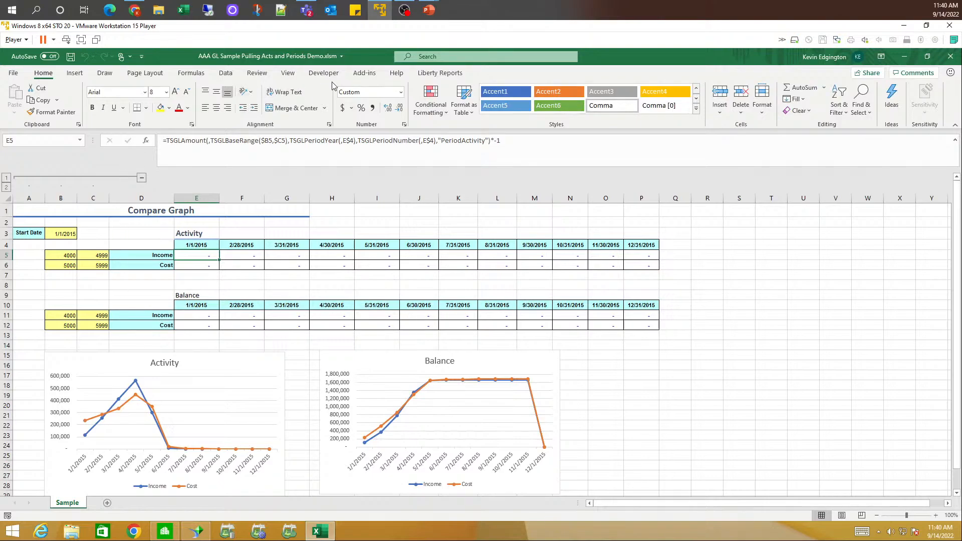
click(364, 73)
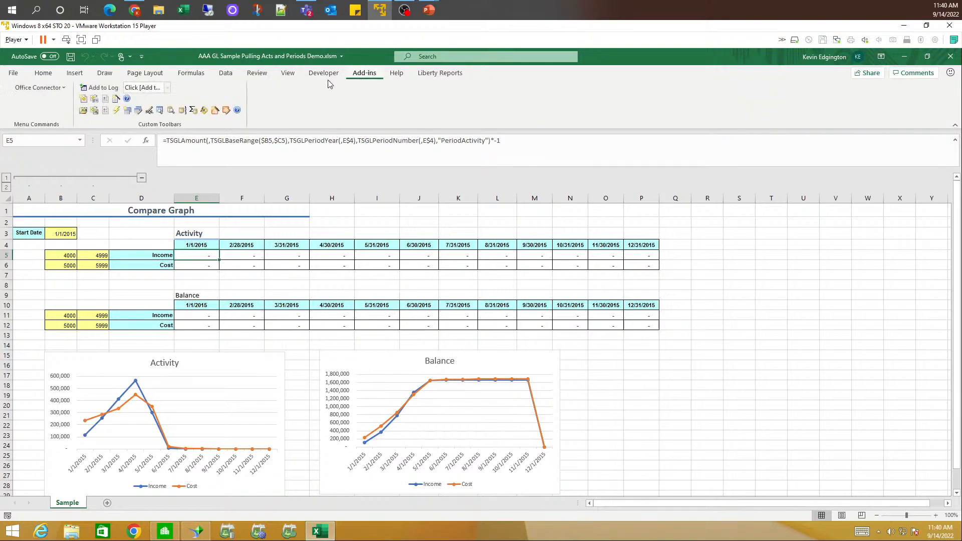
click(116, 110)
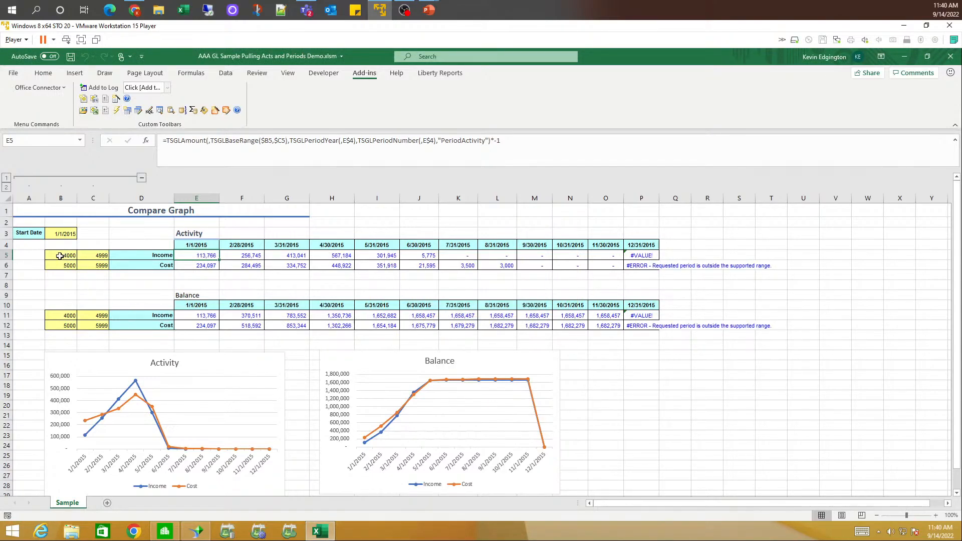
Examine the income account range in B5:C5, the activity and balance formulas in E5 and E11, and the Activity chart
drag(63, 256, 89, 255)
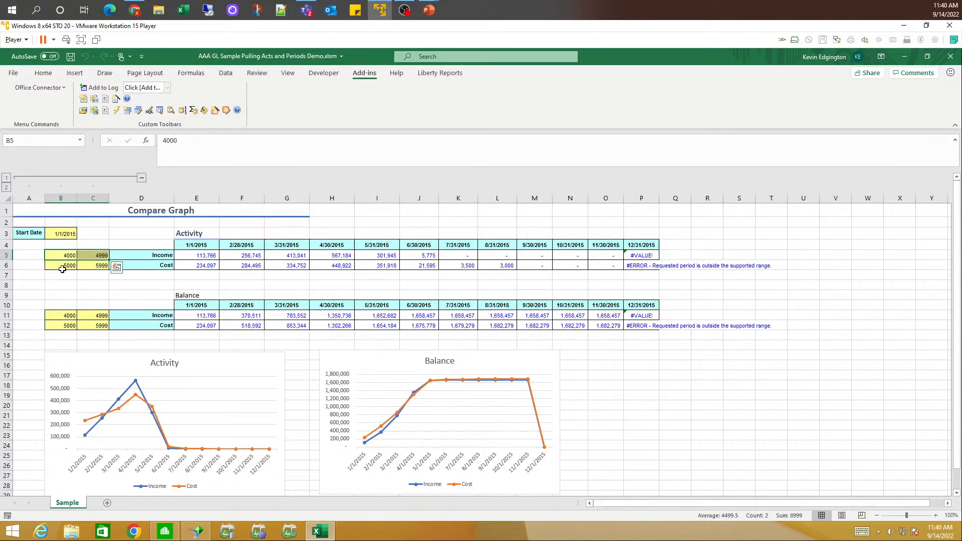
click(200, 255)
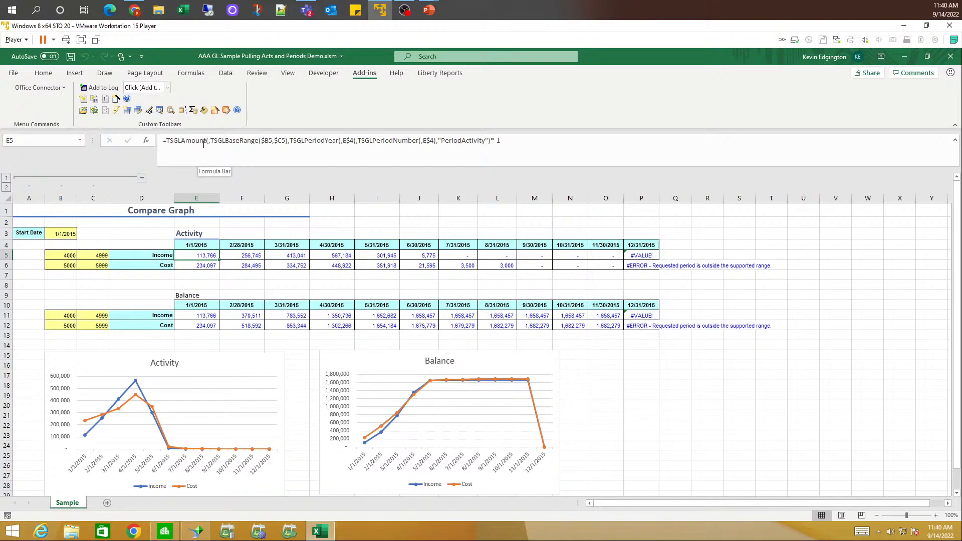
click(339, 141)
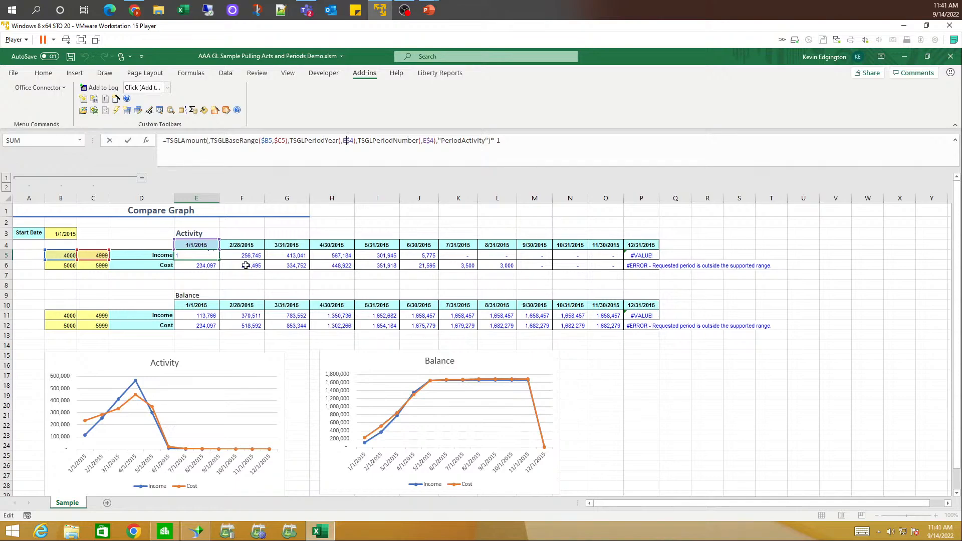
key(Escape)
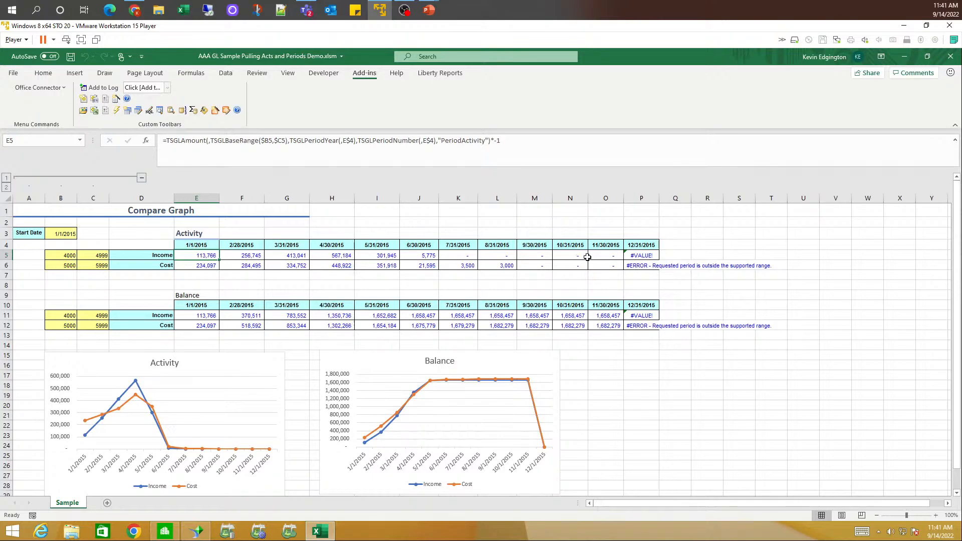
click(200, 315)
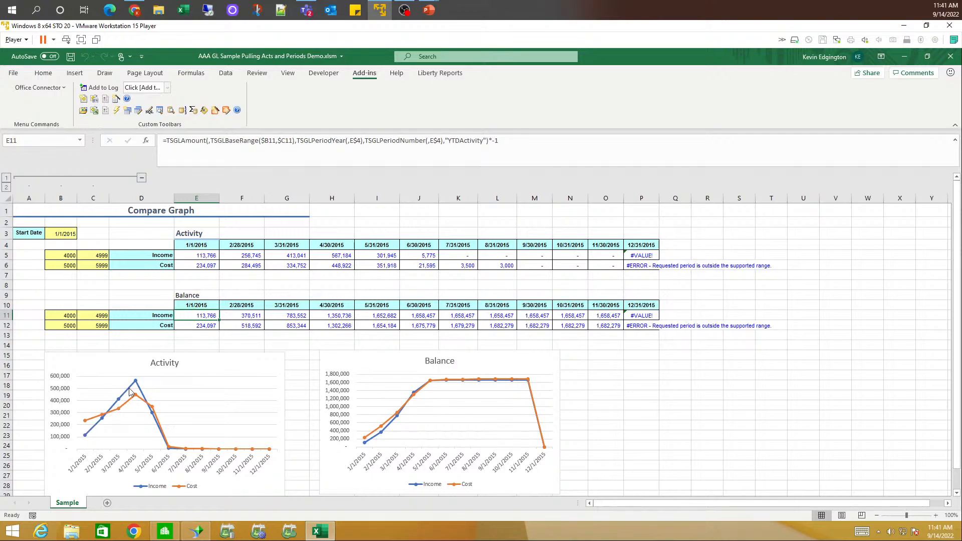
mouse_move(136, 400)
Close the GL sample workbook without saving changes and switch to Sage Estimating
click(949, 60)
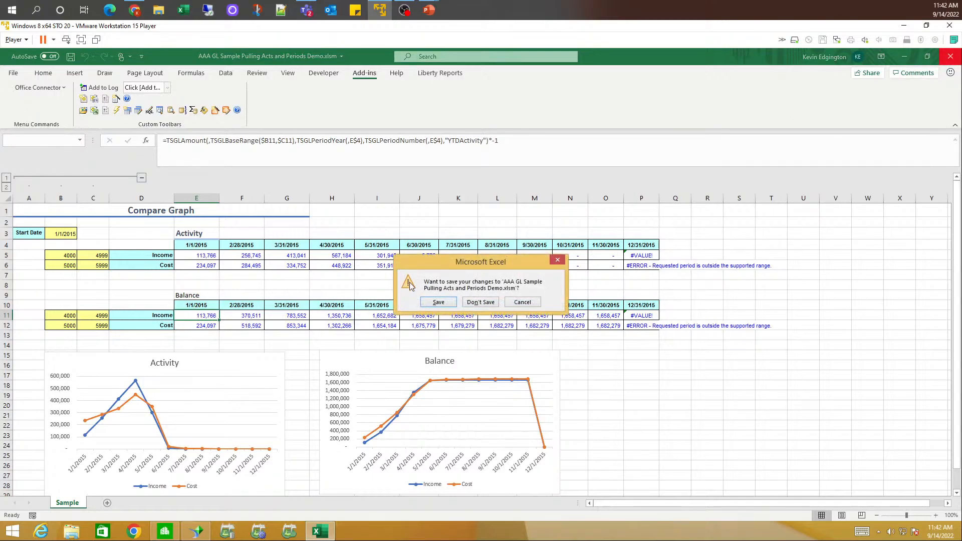
click(478, 309)
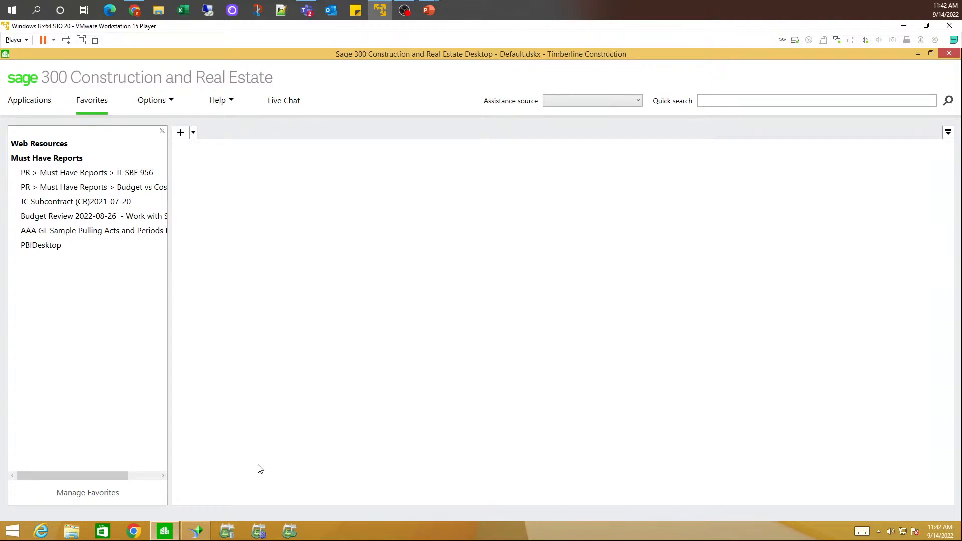
click(290, 531)
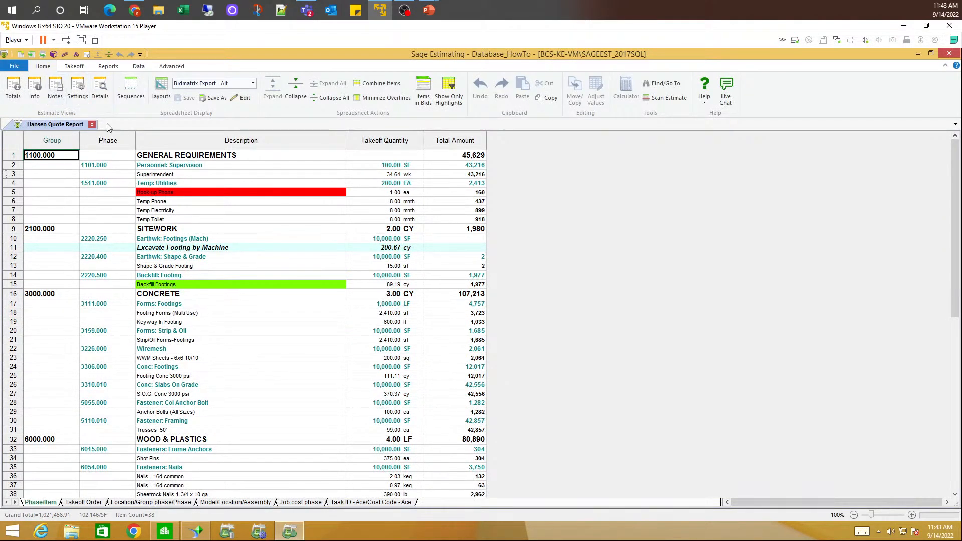
Run the Graph Test report for the Hansen Quote Report estimate and maximize its preview window
click(109, 66)
click(95, 88)
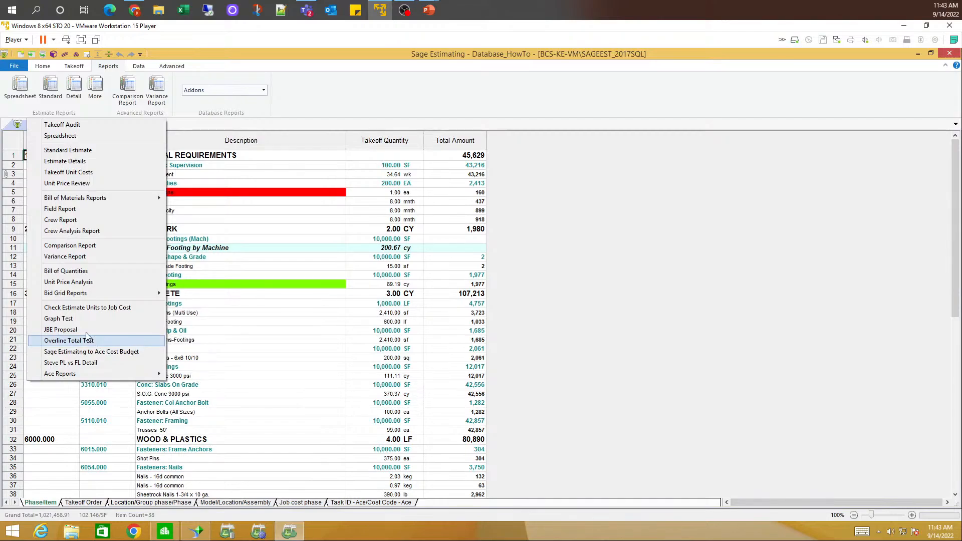
click(95, 319)
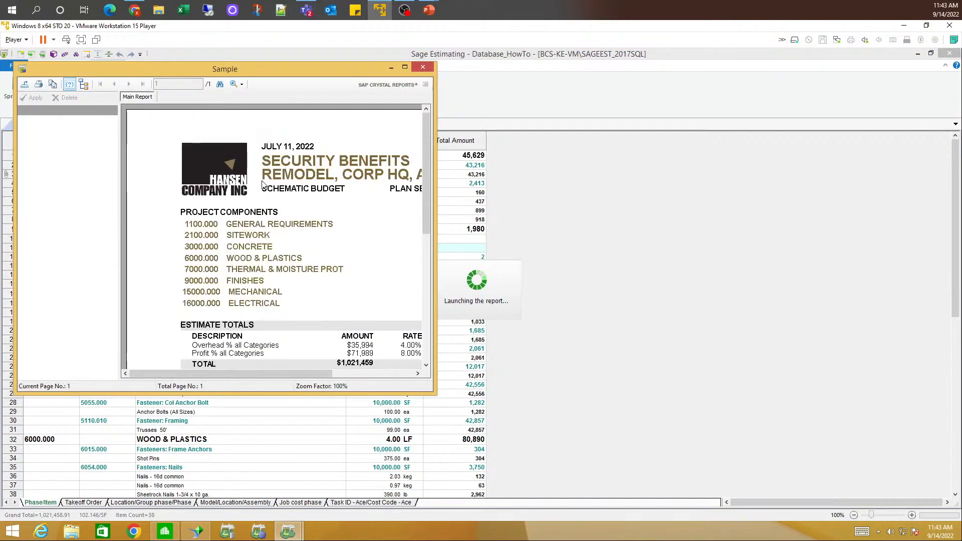
click(404, 67)
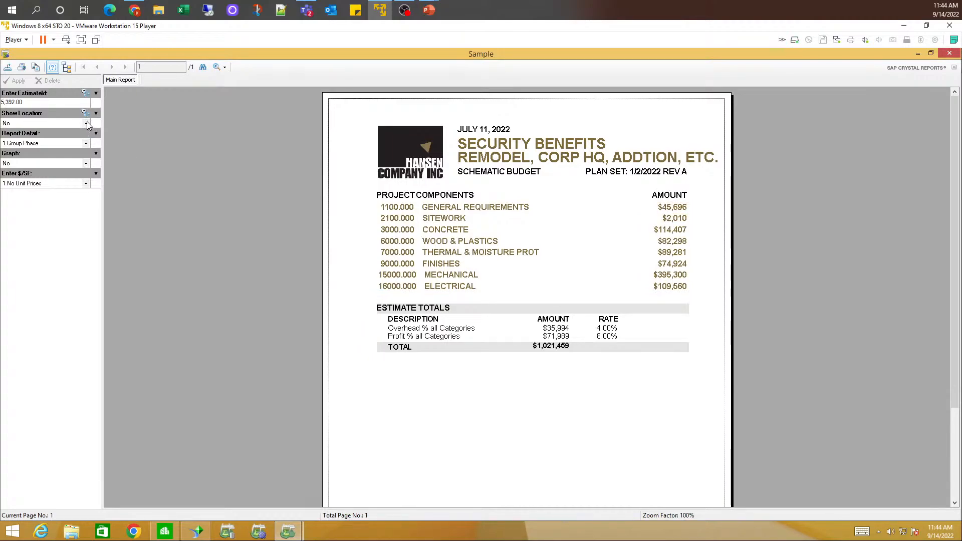
Set the report detail to 2 Group Phase / Phase, apply it to the preview, and close the report
click(86, 143)
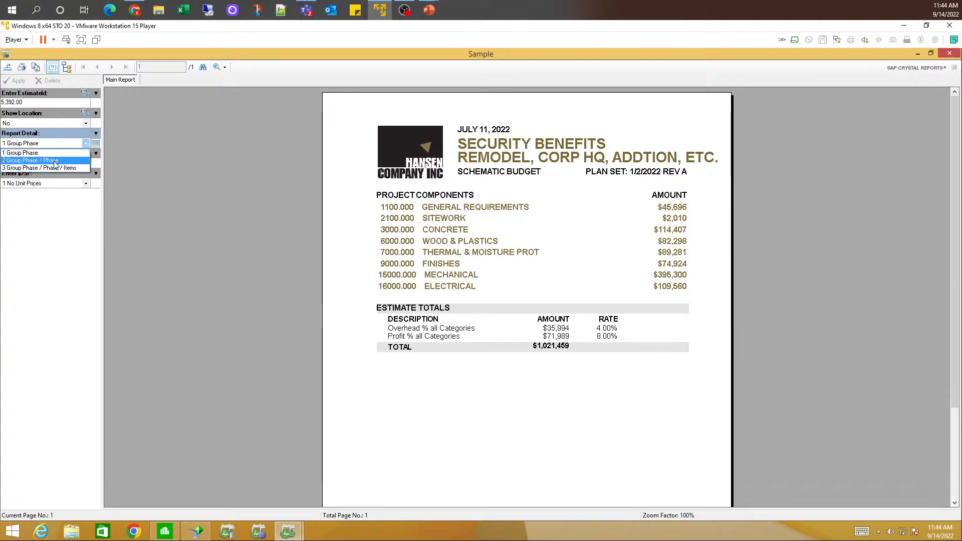
click(55, 160)
click(20, 81)
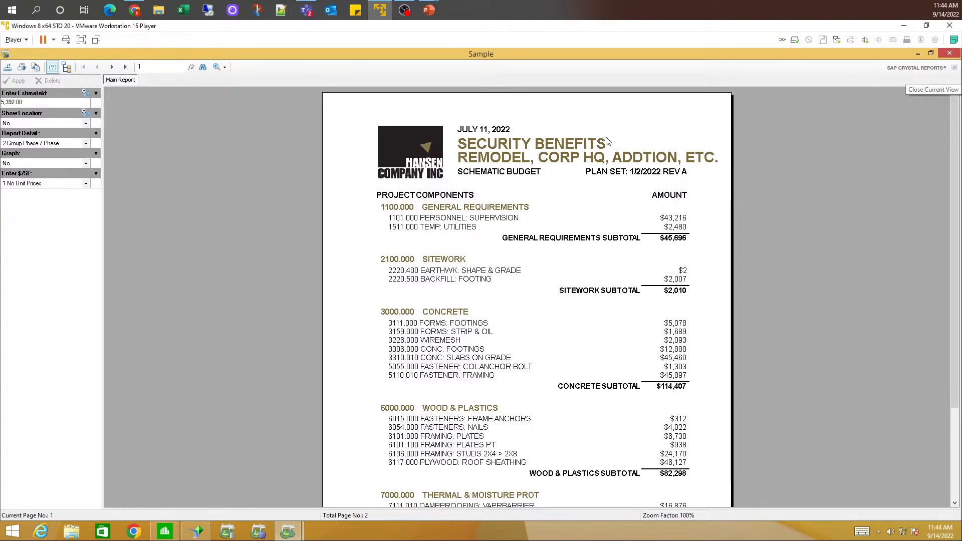
click(664, 155)
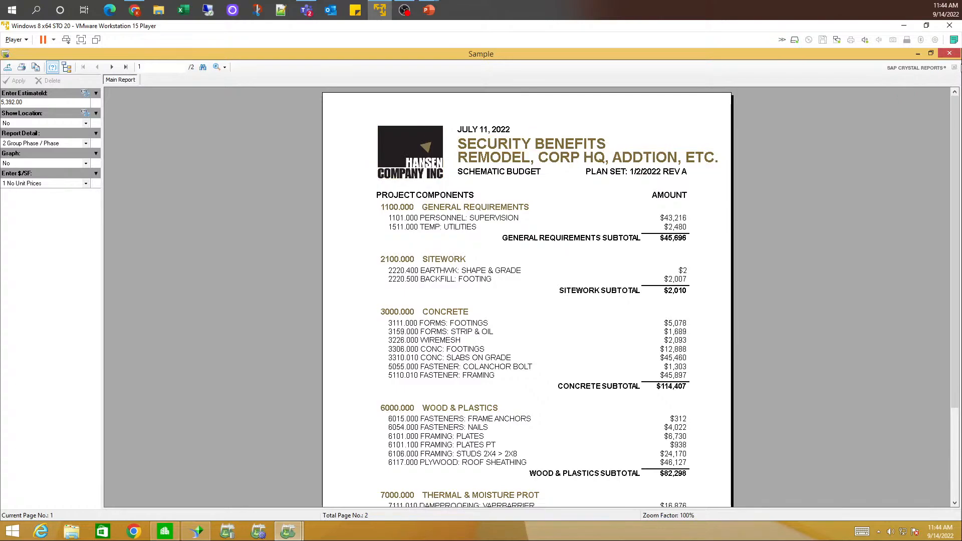
click(949, 59)
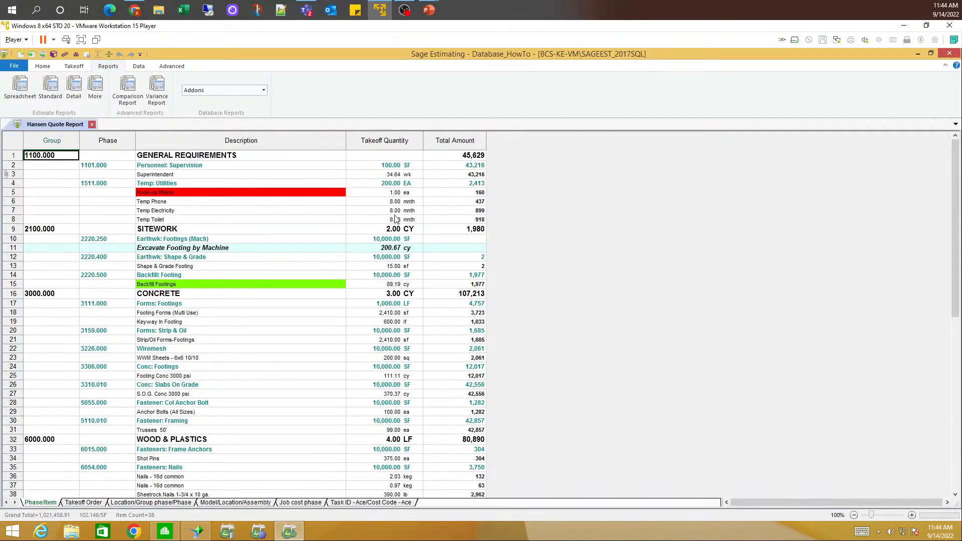
Switch to the Sage 300 desktop, launch PBIDesktop from the favorites, and open the first recent Estimates by Estimator report in a maximized window
click(166, 532)
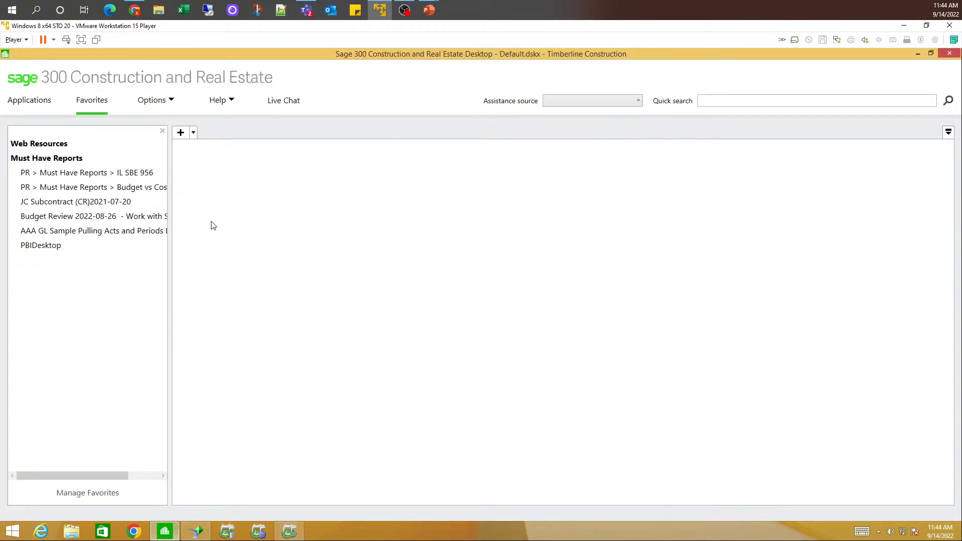
click(47, 250)
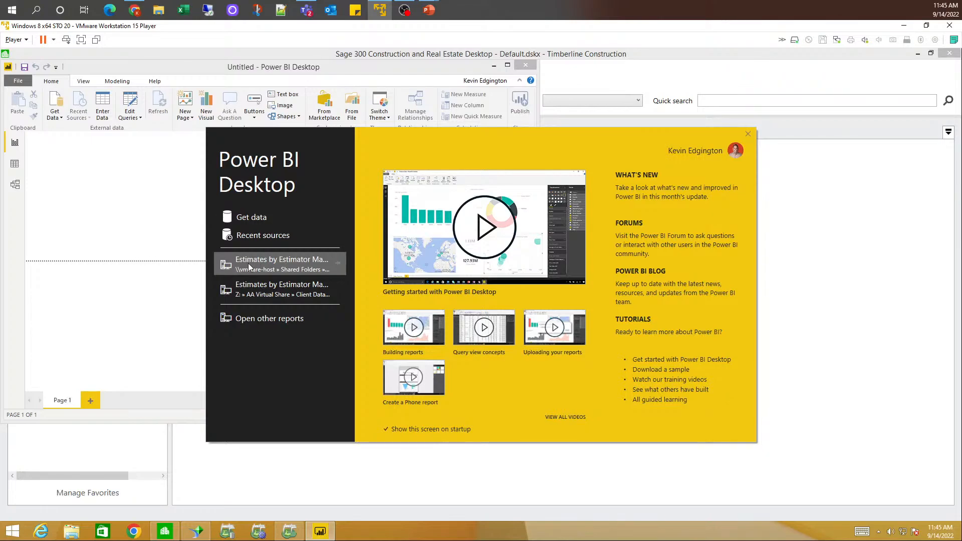
click(285, 263)
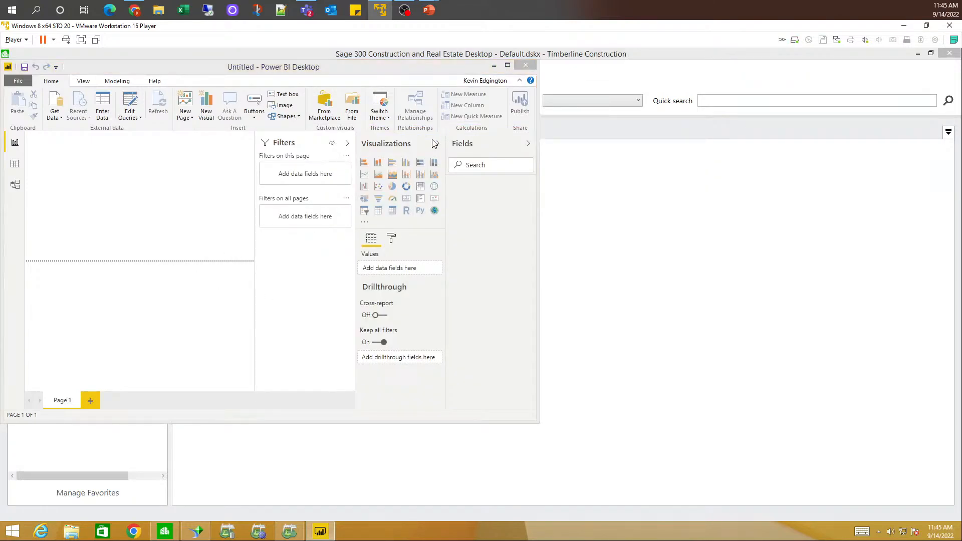
click(508, 65)
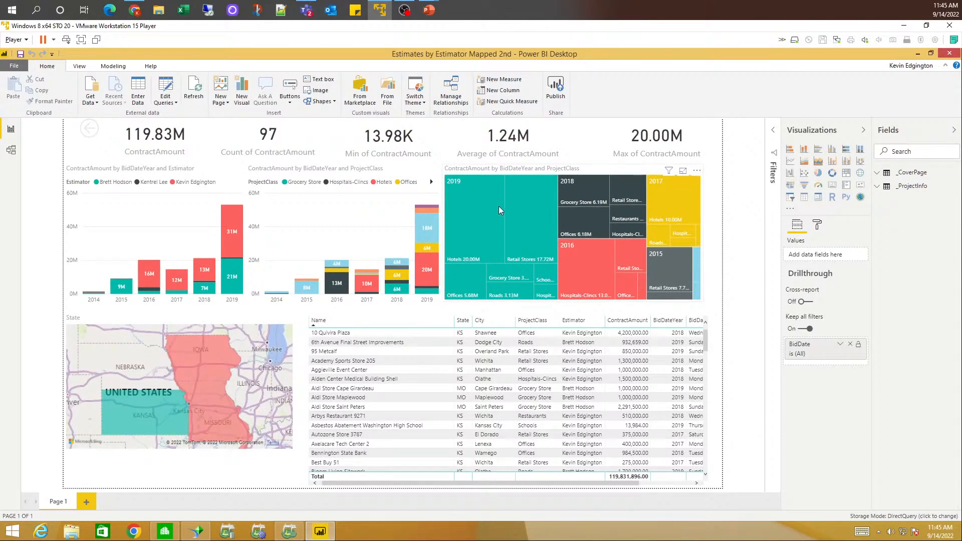
Collapse the Fields and Visualizations panes to give the dashboard more room
mouse_move(501, 236)
click(951, 132)
click(928, 132)
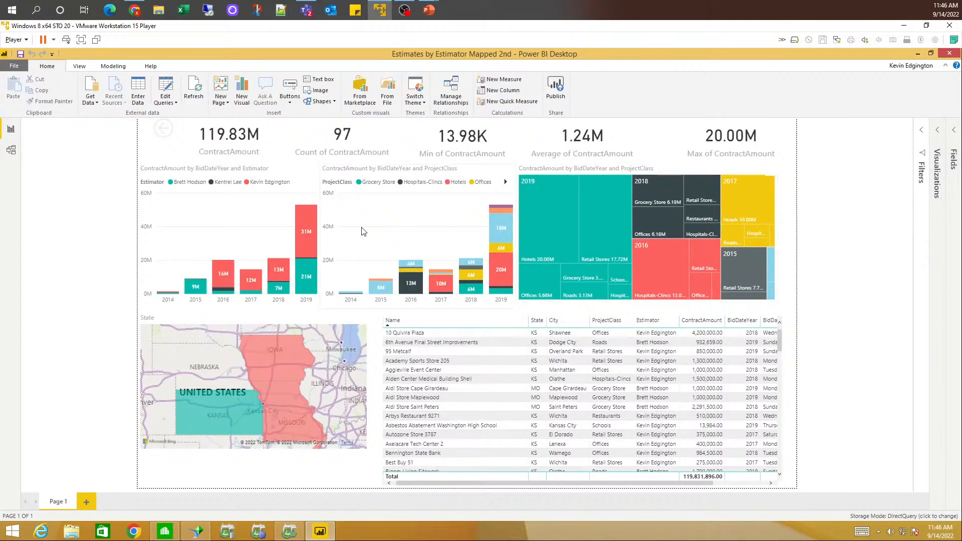
Examine the state map and the contract amounts by bid year and project class in the treemap
mouse_move(218, 391)
mouse_move(576, 185)
mouse_move(591, 210)
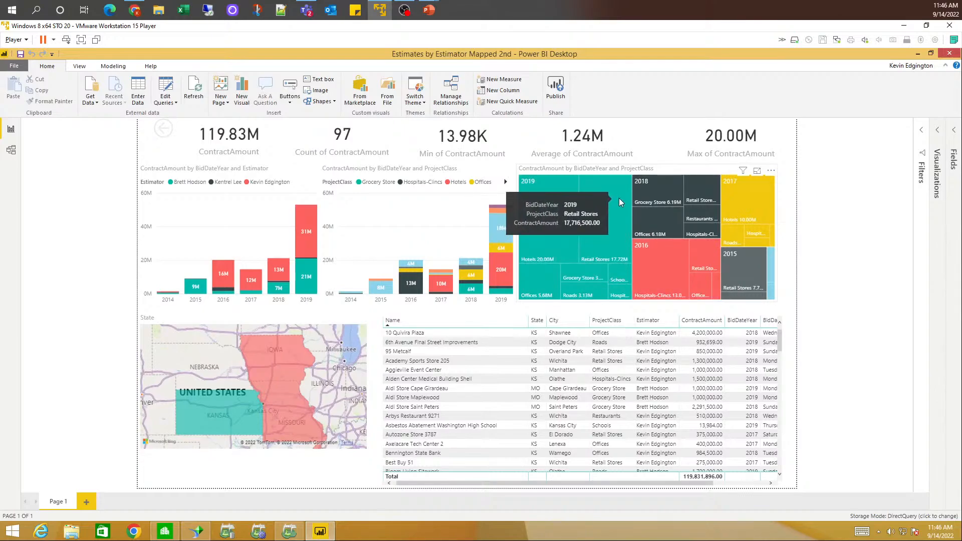
mouse_move(752, 209)
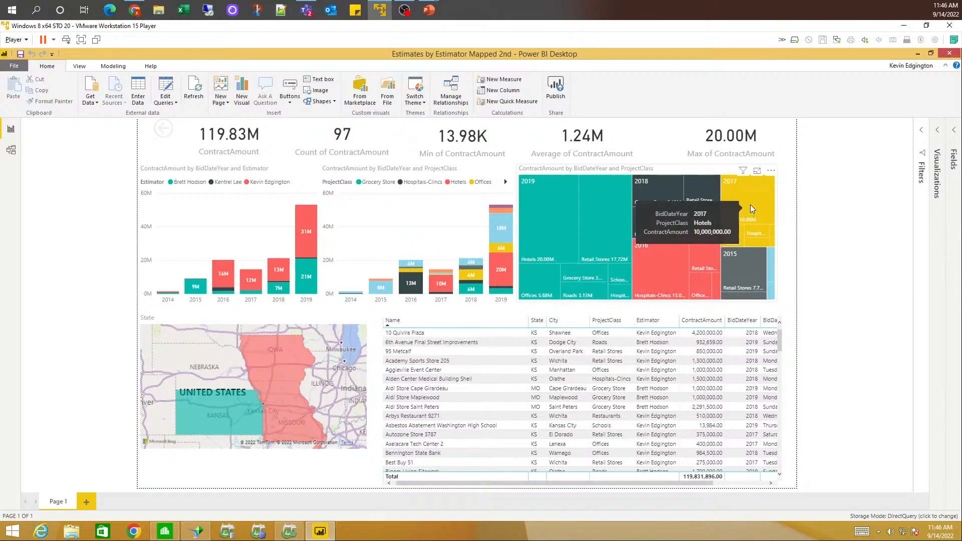
mouse_move(650, 187)
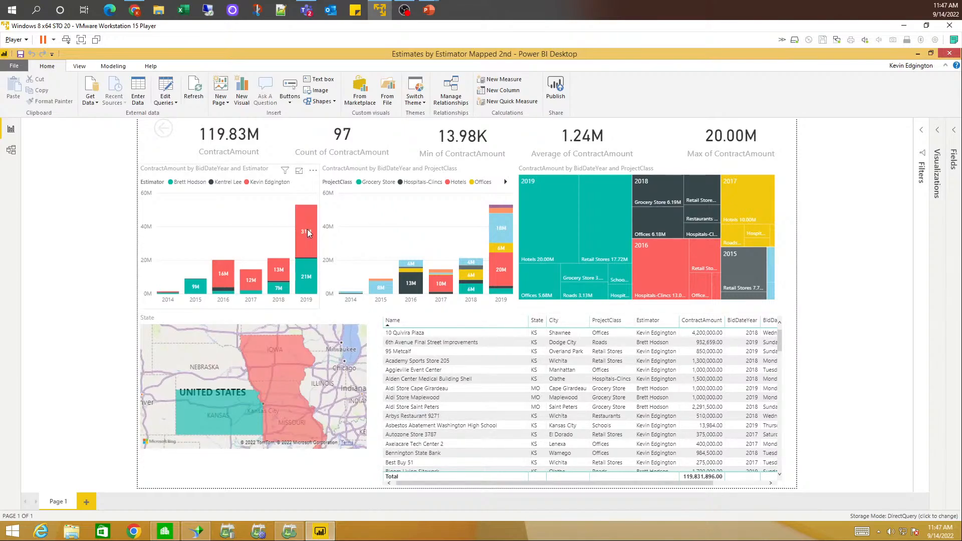
Filter the dashboard by the teal 2019 segment of the estimator chart, clear that selection, and filter by Iowa on the state map
click(305, 277)
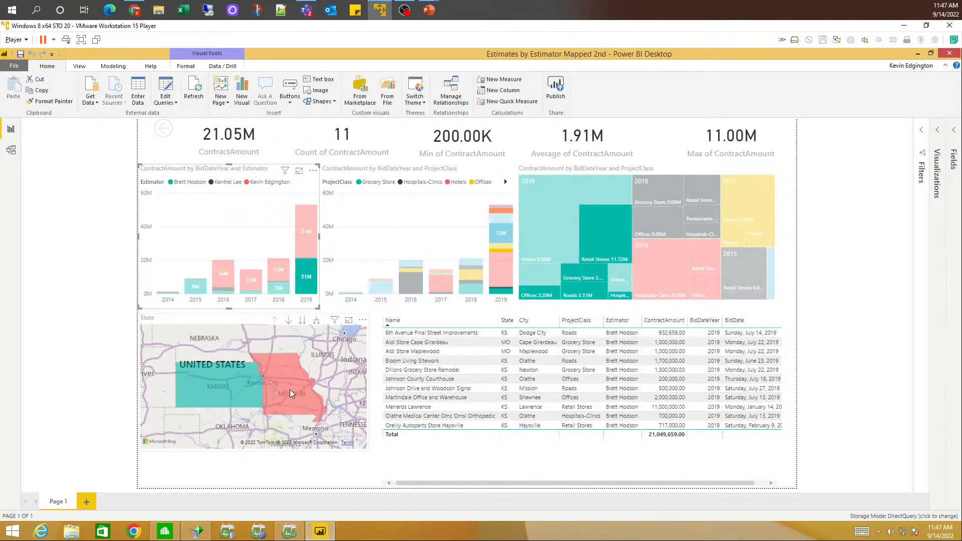
mouse_move(310, 283)
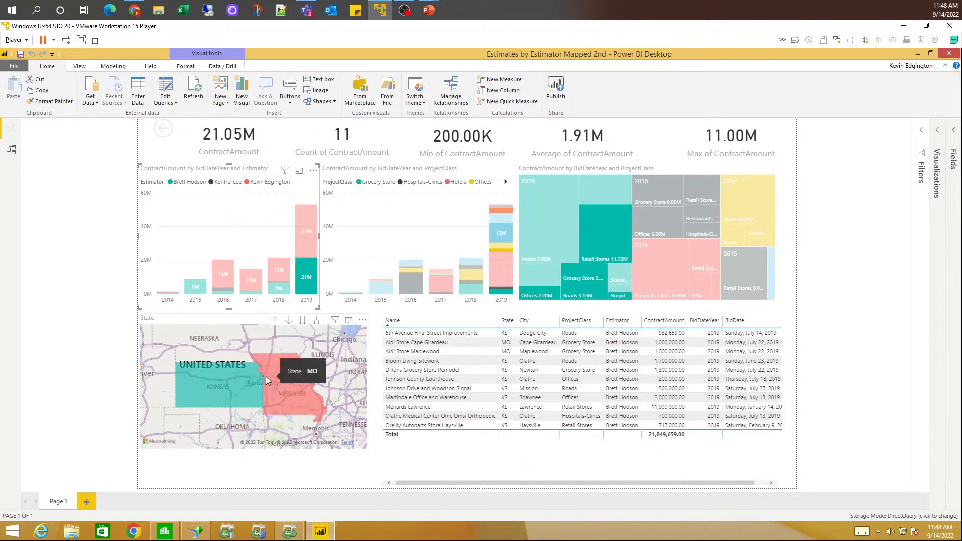
click(256, 225)
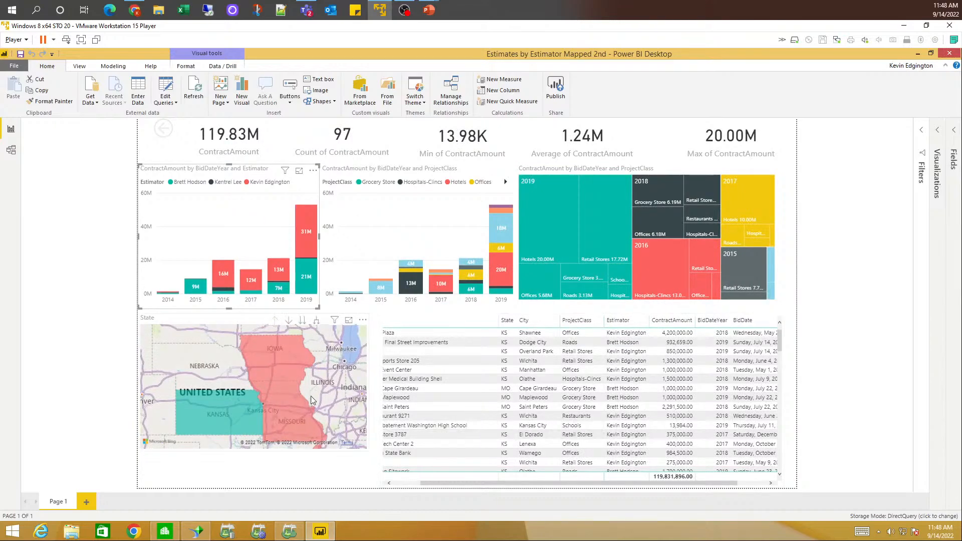
click(277, 360)
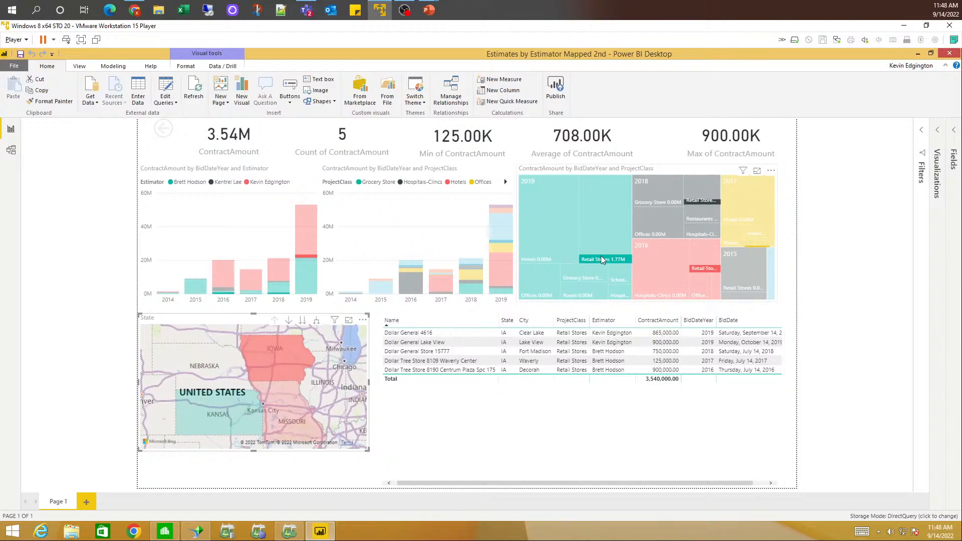
mouse_move(311, 261)
Minimize the virtual machine to return to the PowerPoint presentation and advance from the Agenda to the Thank You slide
click(902, 28)
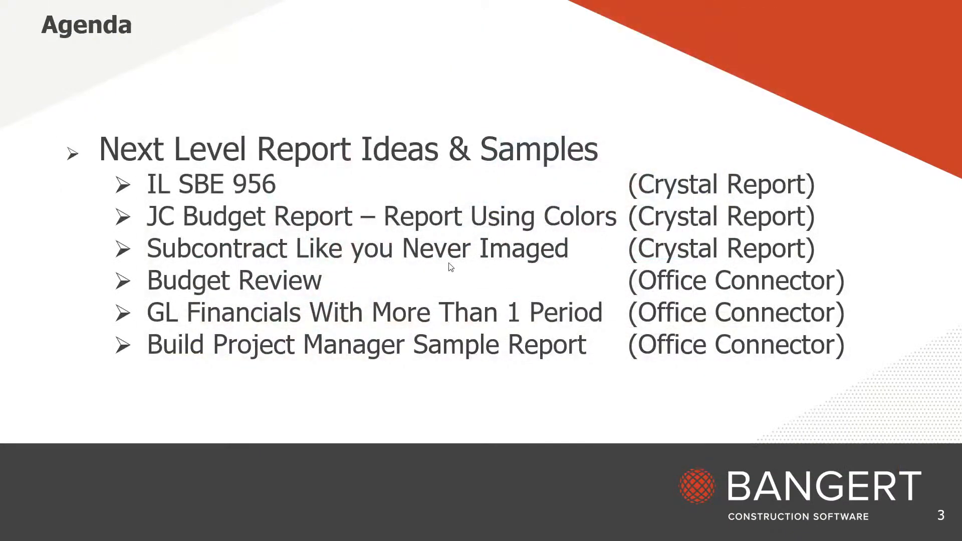
key(Right)
key(Right)
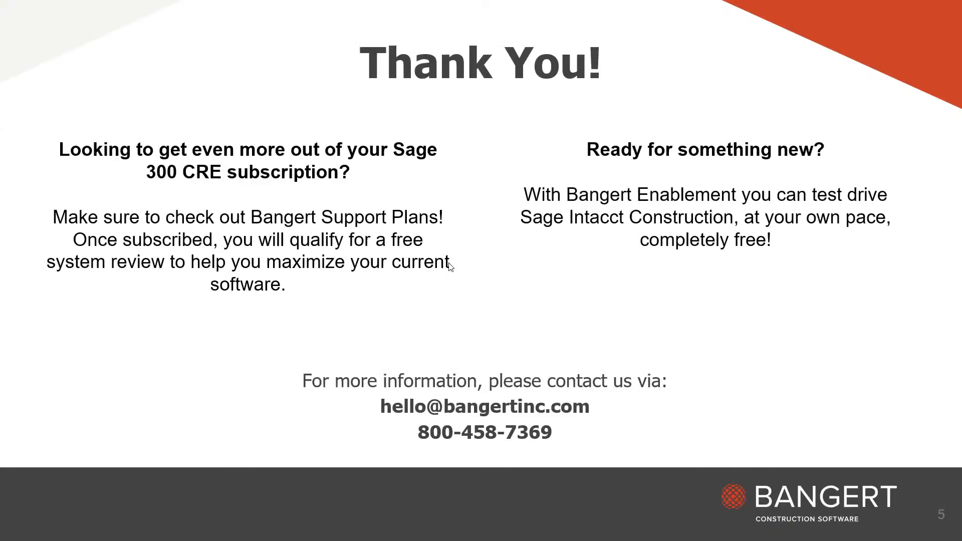